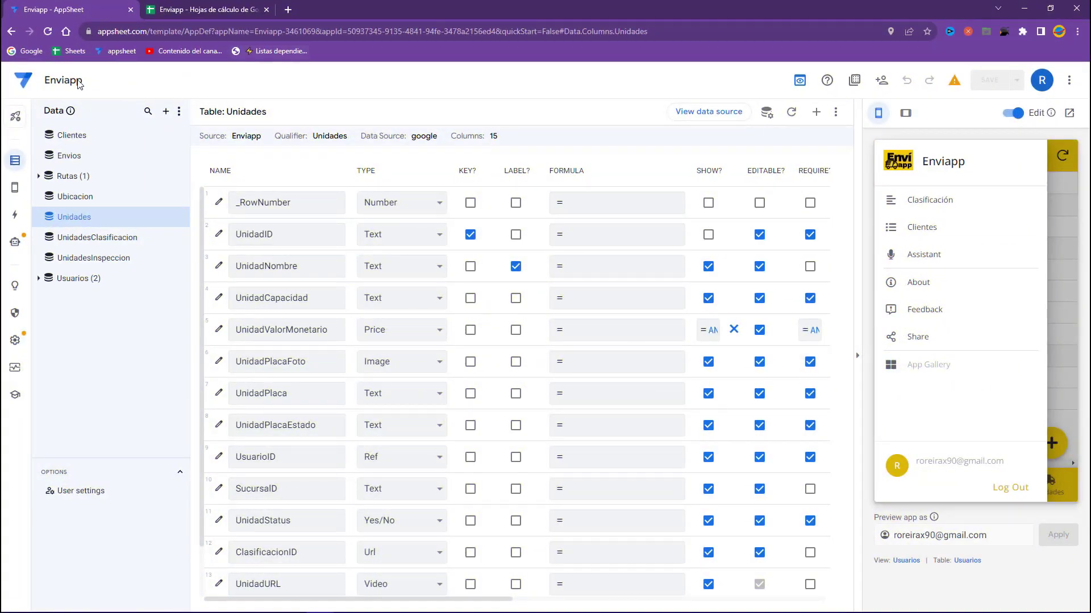
On the Usuarios sheet, insert a blank column C before UsuarioFoto headed UsuarioNombreCorto.
{"action": "left_click", "coordinate": [140, 83]}
{"action": "left_click", "coordinate": [179, 8]}
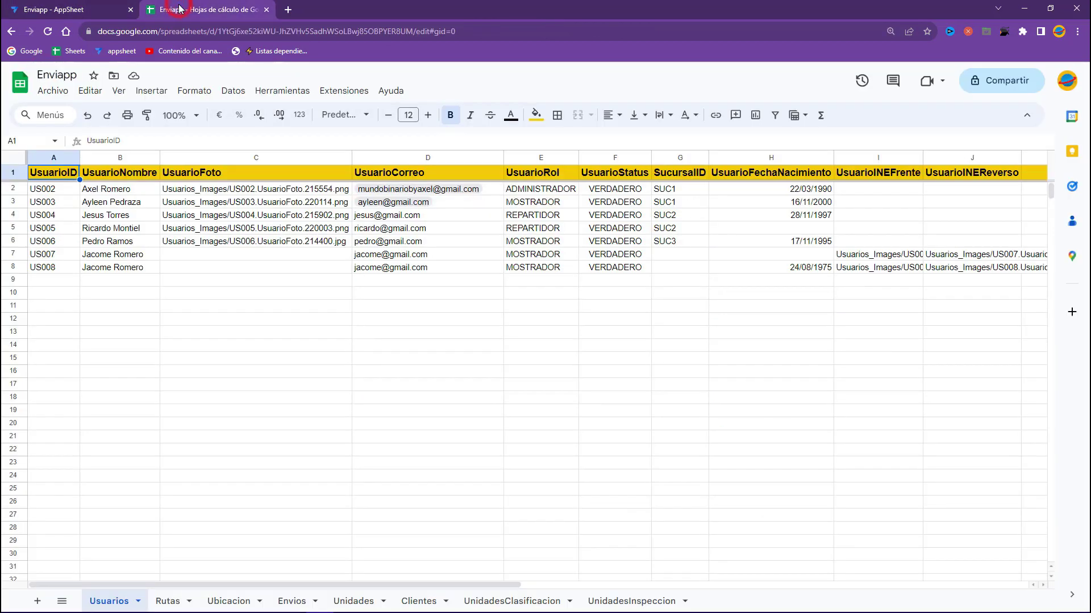
{"action": "left_click", "coordinate": [193, 247]}
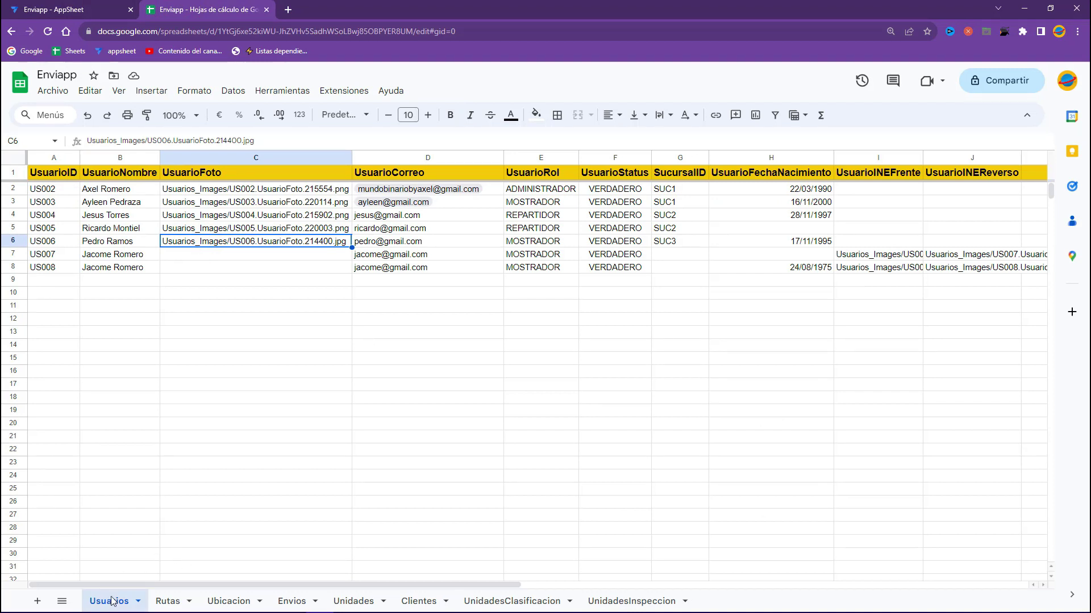
{"action": "left_click_drag", "start_coordinate": [127, 585], "coordinate": [130, 584]}
{"action": "left_click", "coordinate": [172, 159]}
{"action": "right_click", "coordinate": [172, 159]}
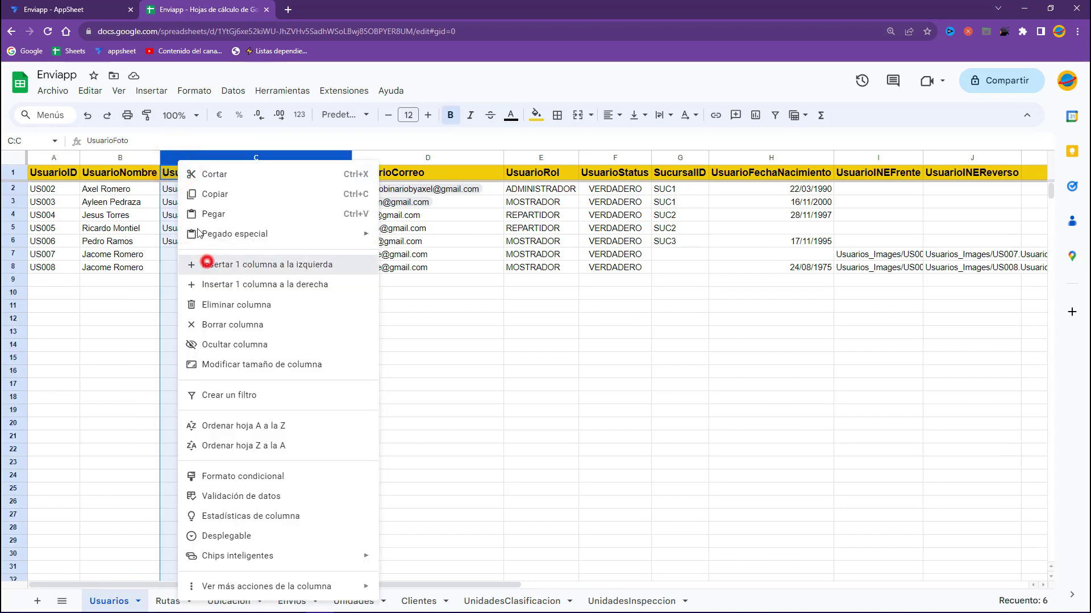
{"action": "left_click", "coordinate": [207, 262]}
{"action": "left_click", "coordinate": [181, 172]}
{"action": "type", "text": "uSUA"}
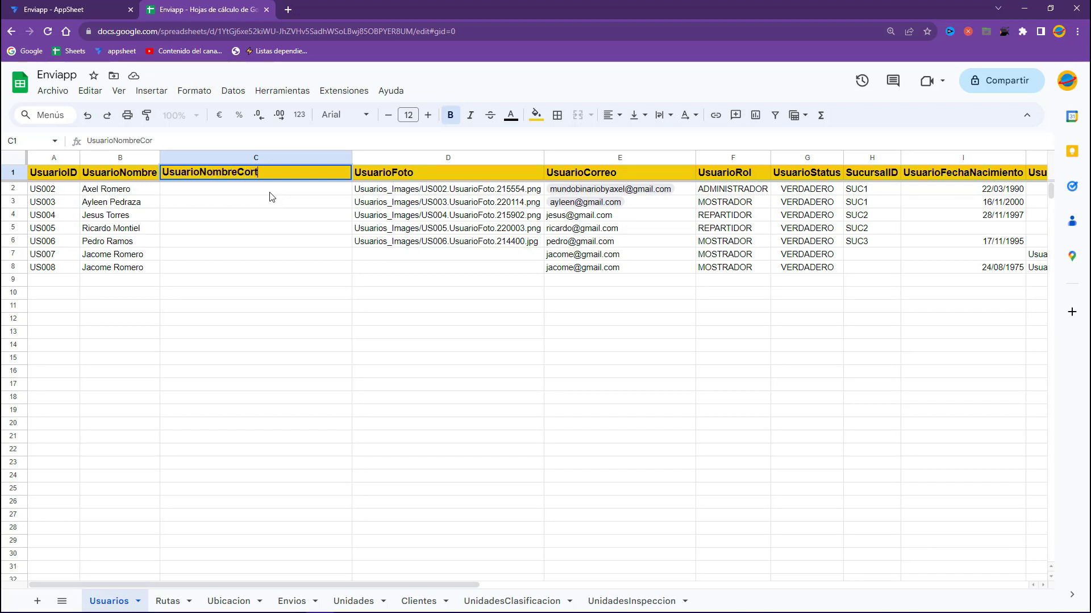
{"action": "type", "text": "o"}
{"action": "key", "text": "Return"}
Regenerate the Usuarios table structure in AppSheet so it picks up UsuarioNombreCorto.
{"action": "left_click", "coordinate": [115, 5]}
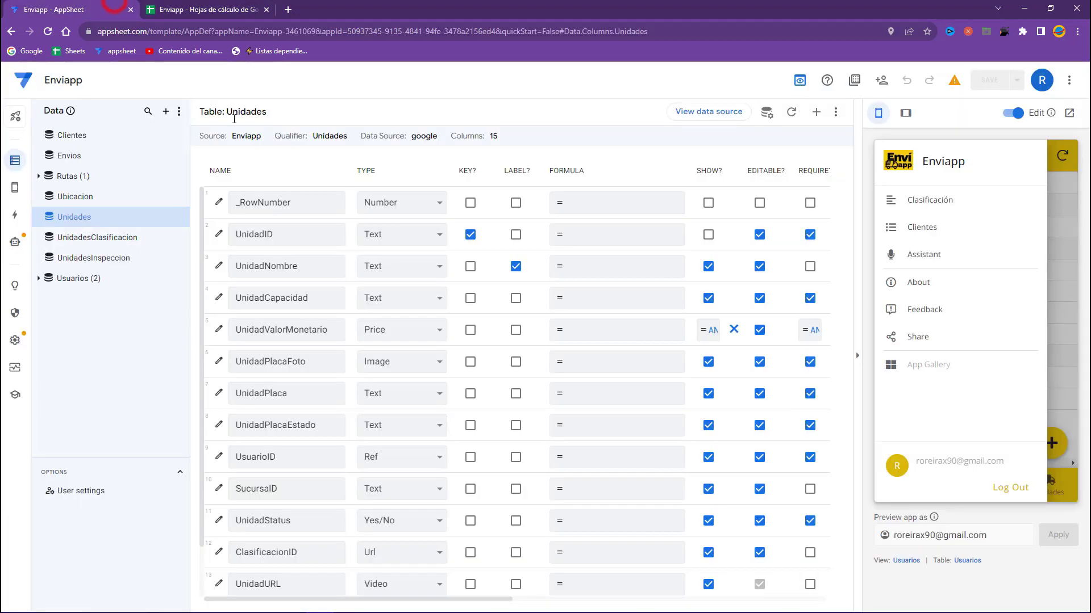
{"action": "left_click", "coordinate": [153, 6]}
{"action": "left_click", "coordinate": [107, 6]}
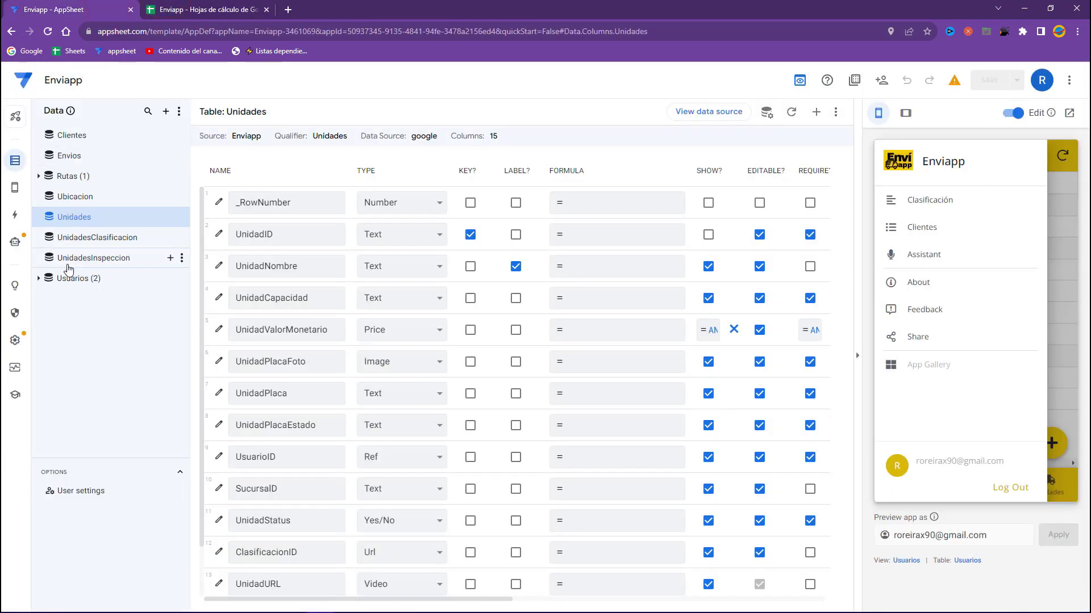
{"action": "left_click", "coordinate": [70, 284]}
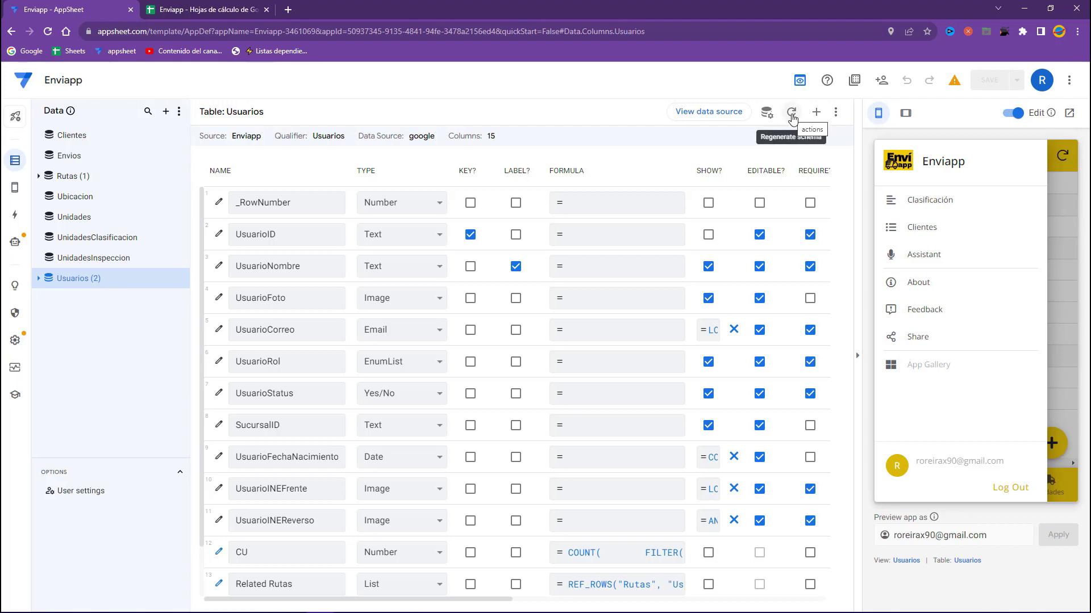
{"action": "left_click", "coordinate": [791, 113]}
{"action": "left_click", "coordinate": [689, 174]}
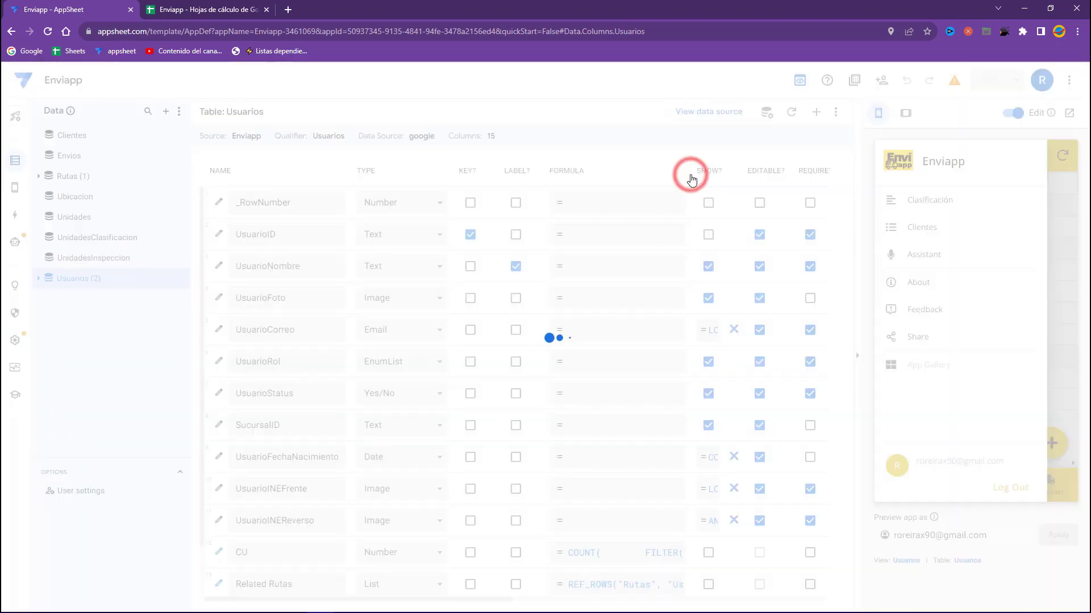
Review the new column C cells and the UsuarioNombre full names in the spreadsheet.
{"action": "left_click", "coordinate": [159, 6]}
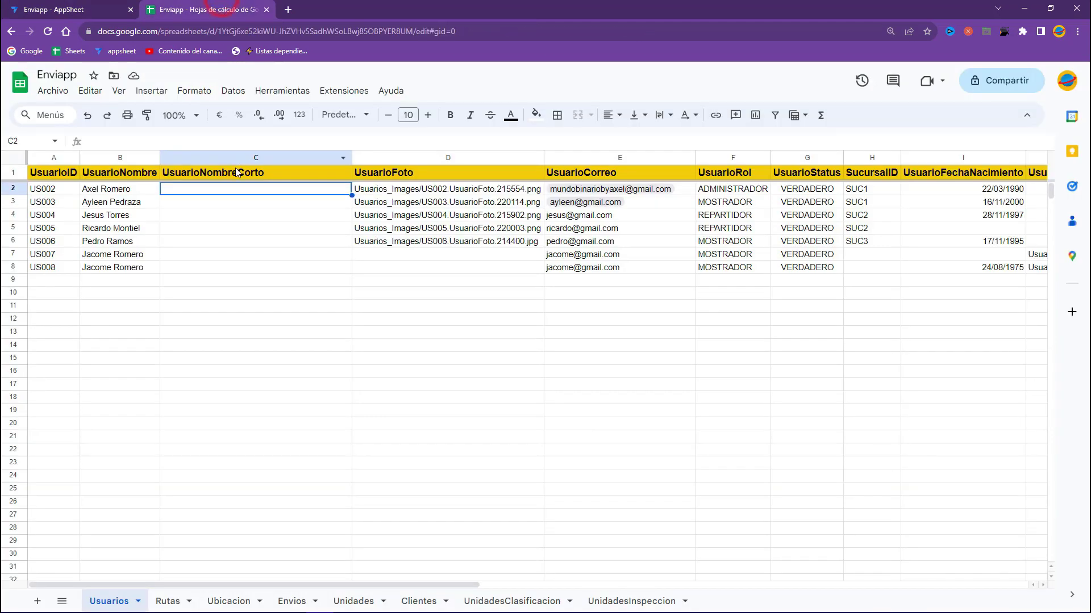
{"action": "left_click_drag", "start_coordinate": [238, 172], "coordinate": [225, 273]}
{"action": "left_click", "coordinate": [64, 7]}
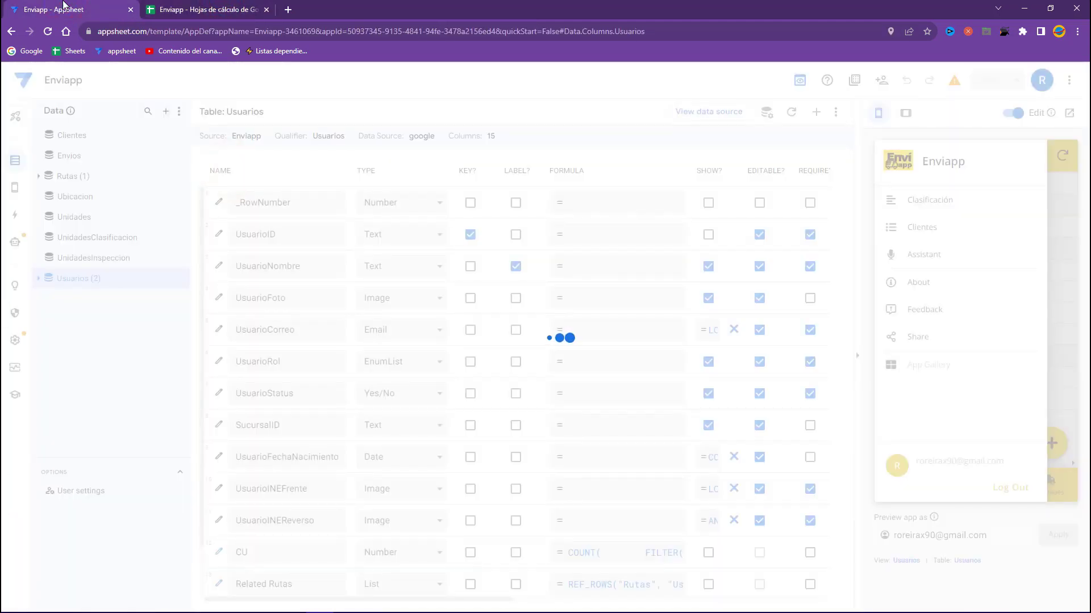
{"action": "left_click", "coordinate": [208, 12]}
{"action": "left_click", "coordinate": [111, 214]}
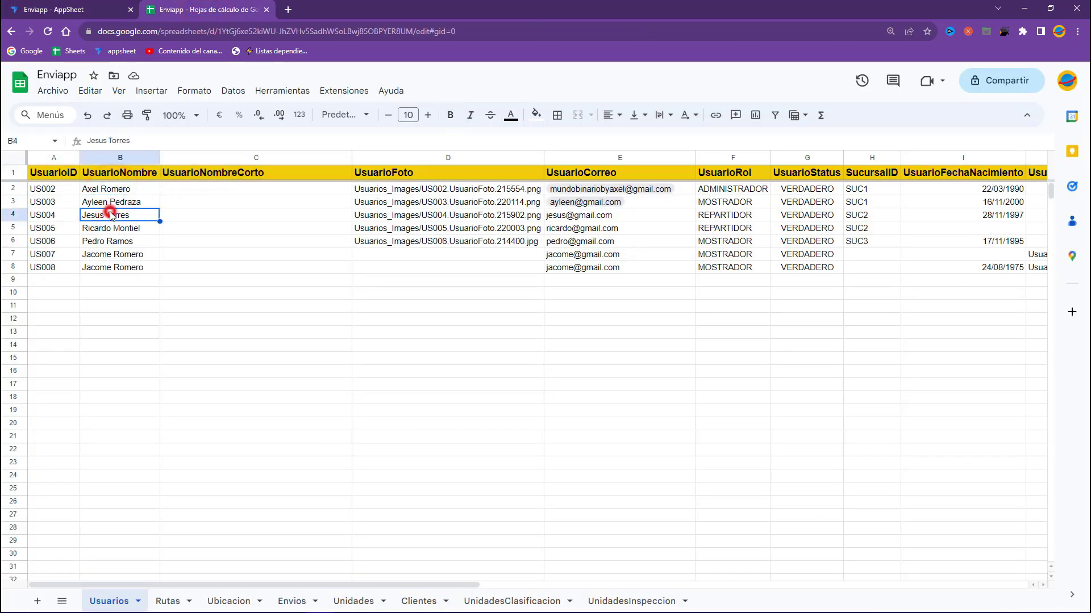
{"action": "left_click", "coordinate": [151, 189]}
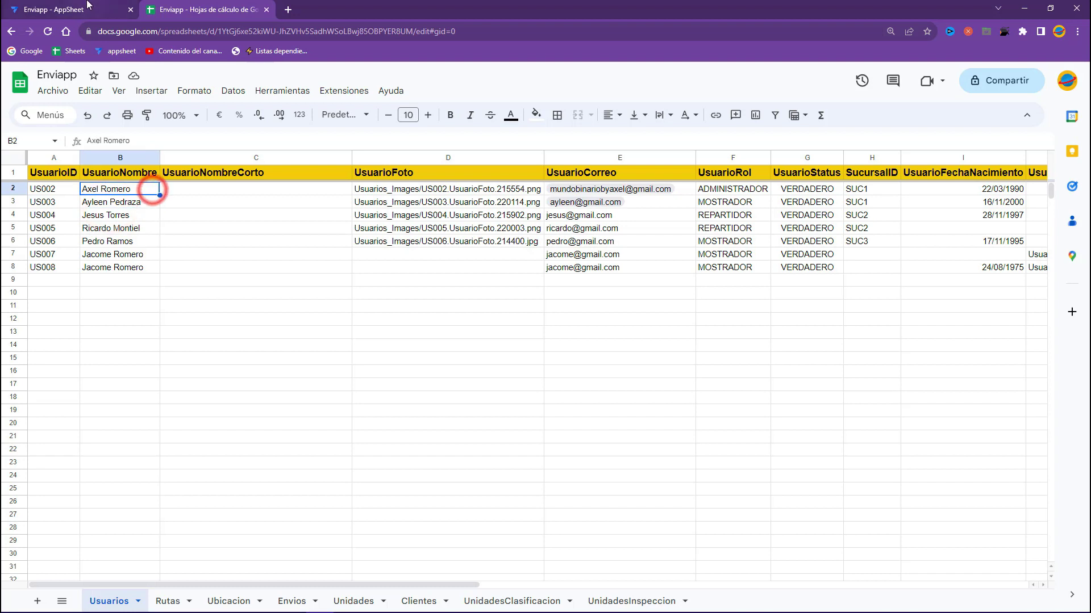
{"action": "left_click", "coordinate": [87, 5]}
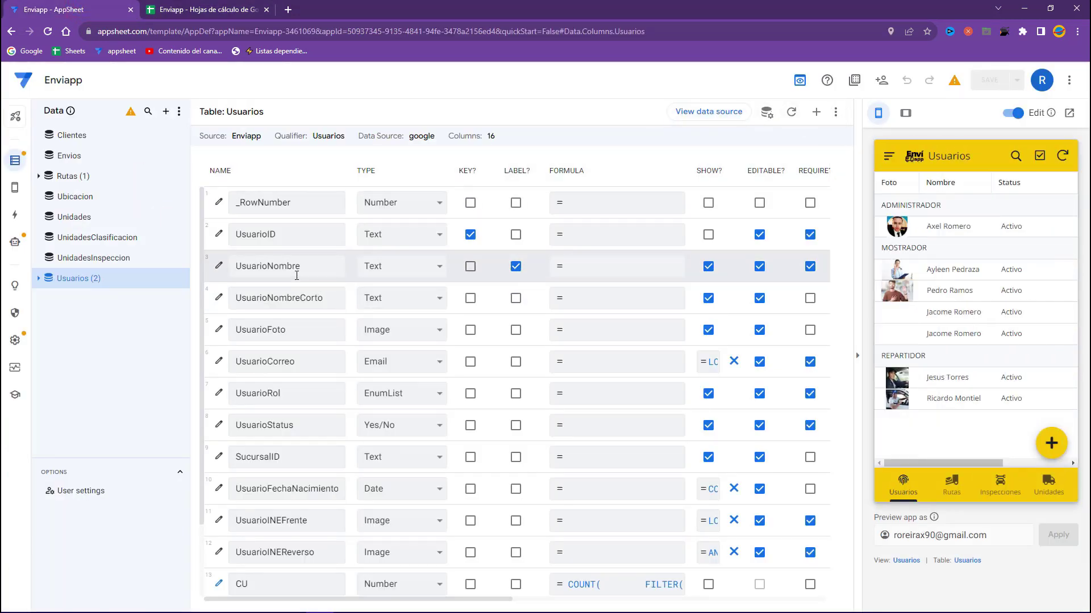
Check the new short-name field in the first user's edit form in the preview.
{"action": "left_click_drag", "start_coordinate": [262, 297], "coordinate": [315, 298]}
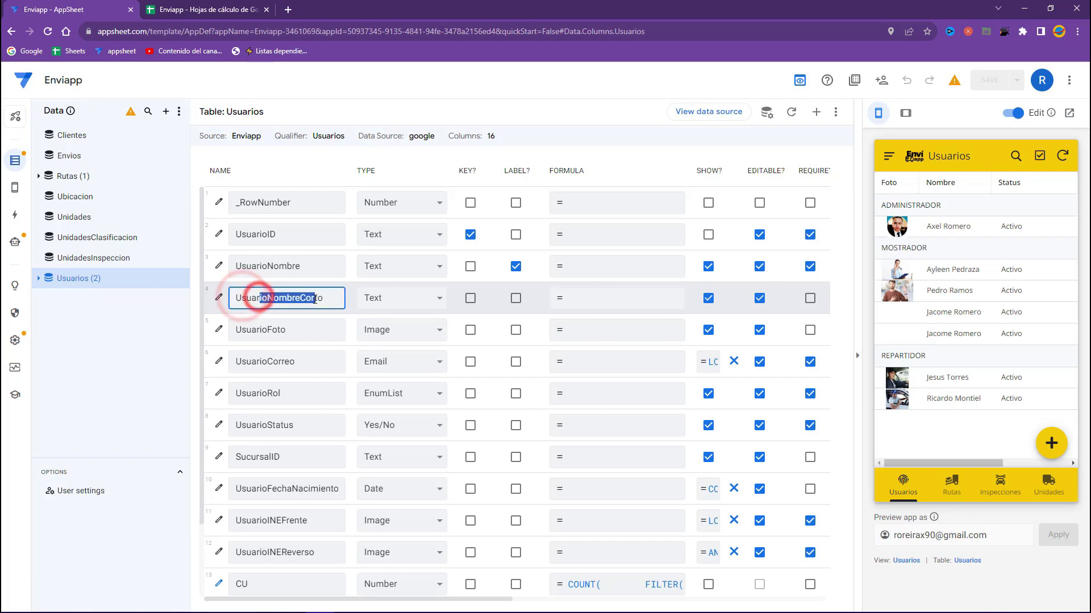
{"action": "left_click", "coordinate": [221, 9]}
{"action": "left_click", "coordinate": [77, 8]}
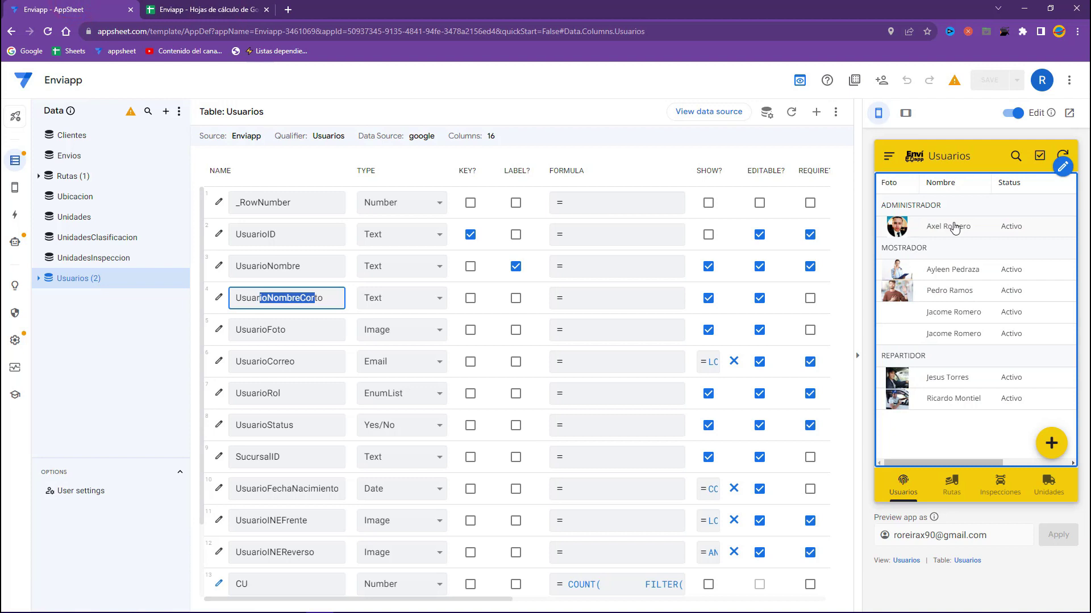
{"action": "left_click", "coordinate": [1013, 113]}
{"action": "left_click", "coordinate": [959, 229]}
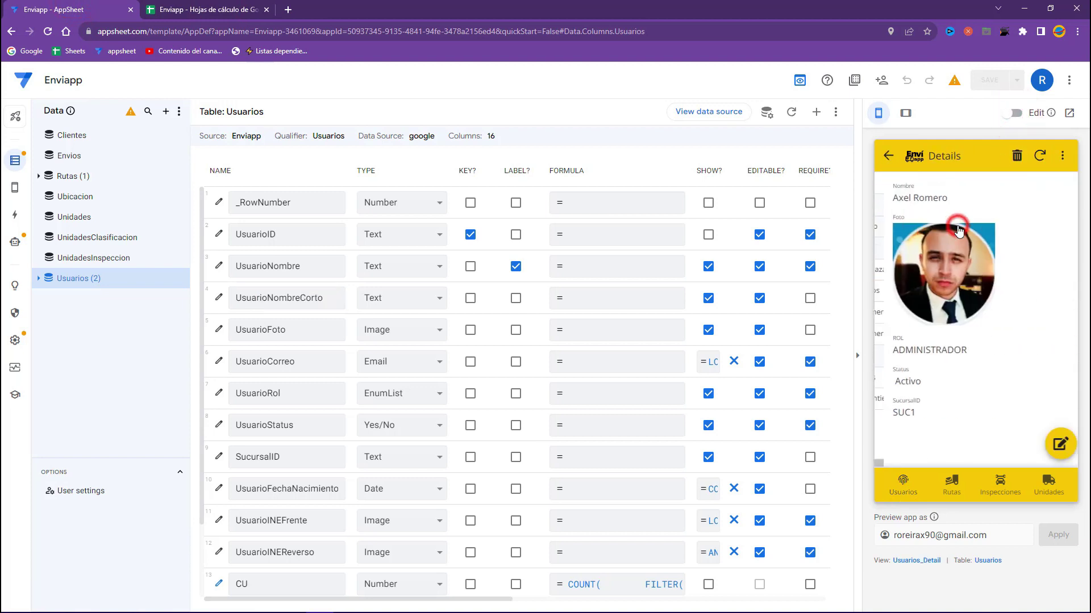
{"action": "left_click", "coordinate": [1060, 444]}
{"action": "left_click", "coordinate": [930, 268]}
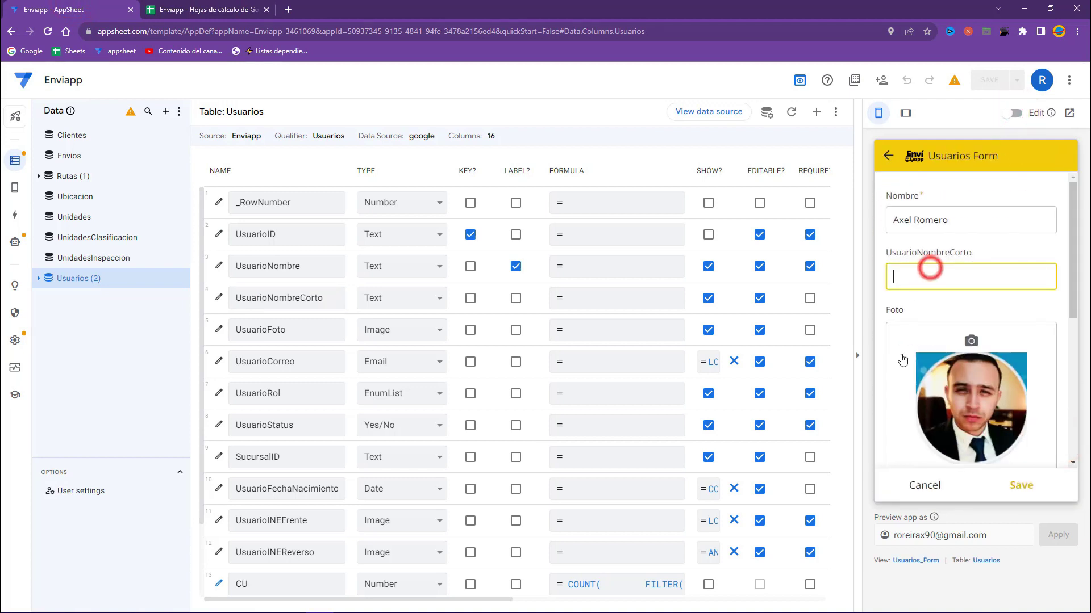
{"action": "left_click", "coordinate": [987, 562]}
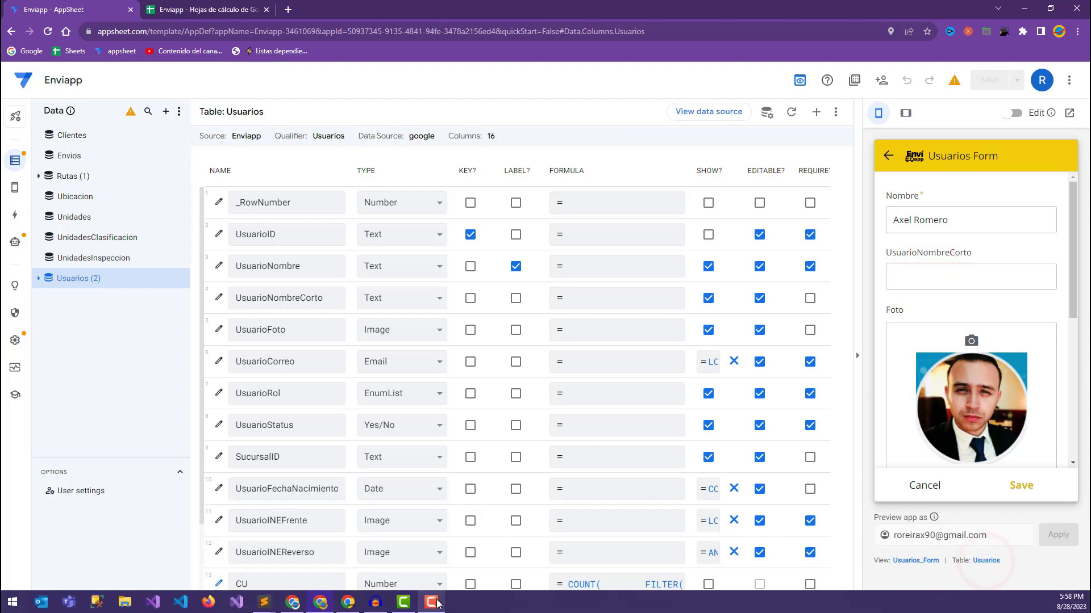
Give UsuarioNombreCorto the display name 'Nombre corto' and save the app.
{"action": "left_click_drag", "start_coordinate": [444, 599], "coordinate": [637, 611]}
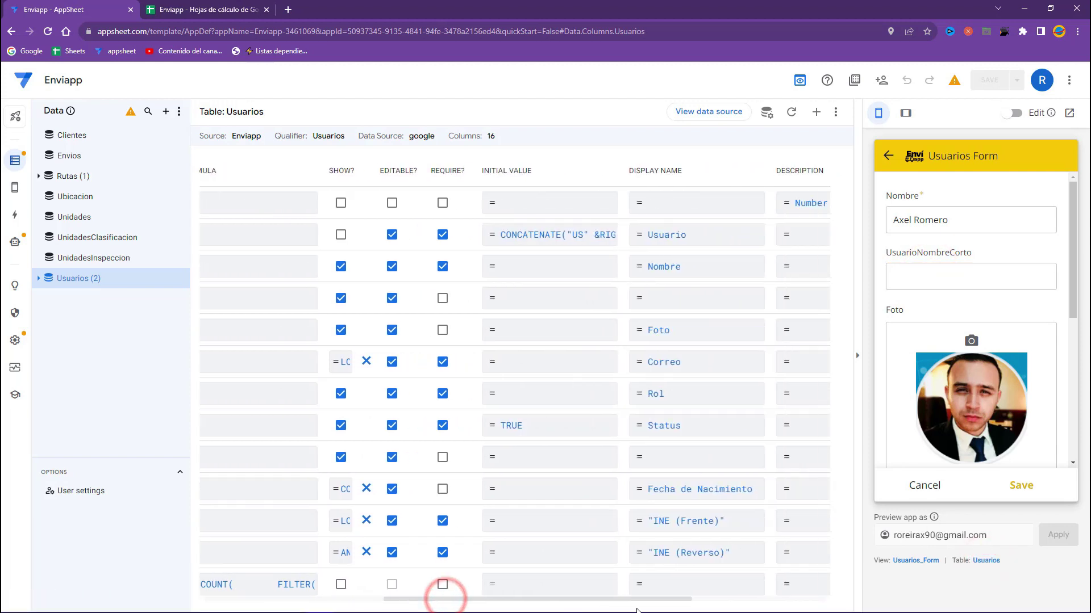
{"action": "left_click", "coordinate": [632, 300]}
{"action": "type", "text": "Nombre corto"}
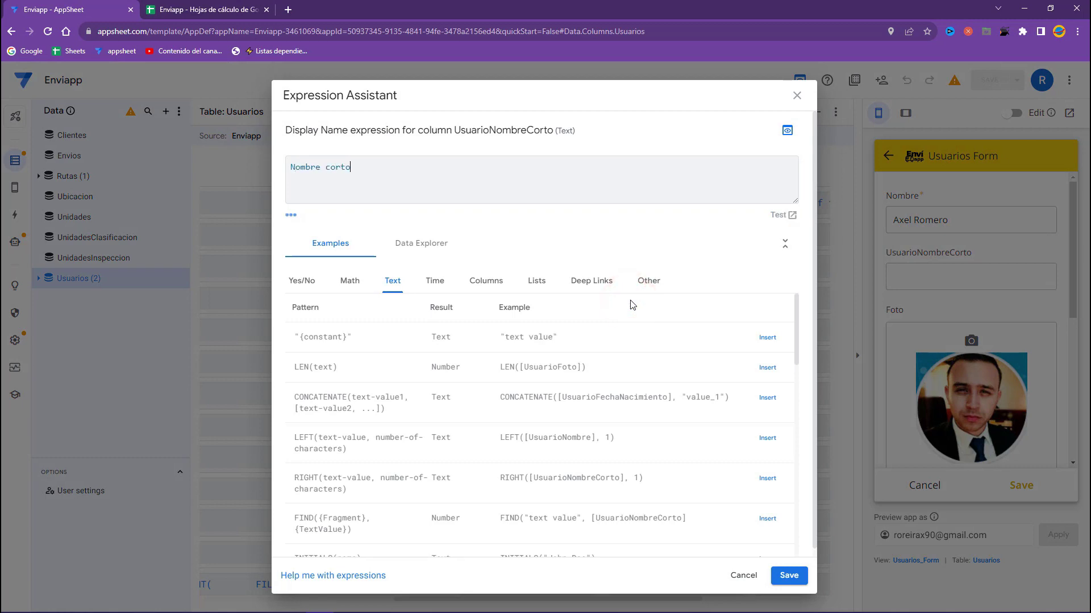
{"action": "left_click", "coordinate": [784, 576]}
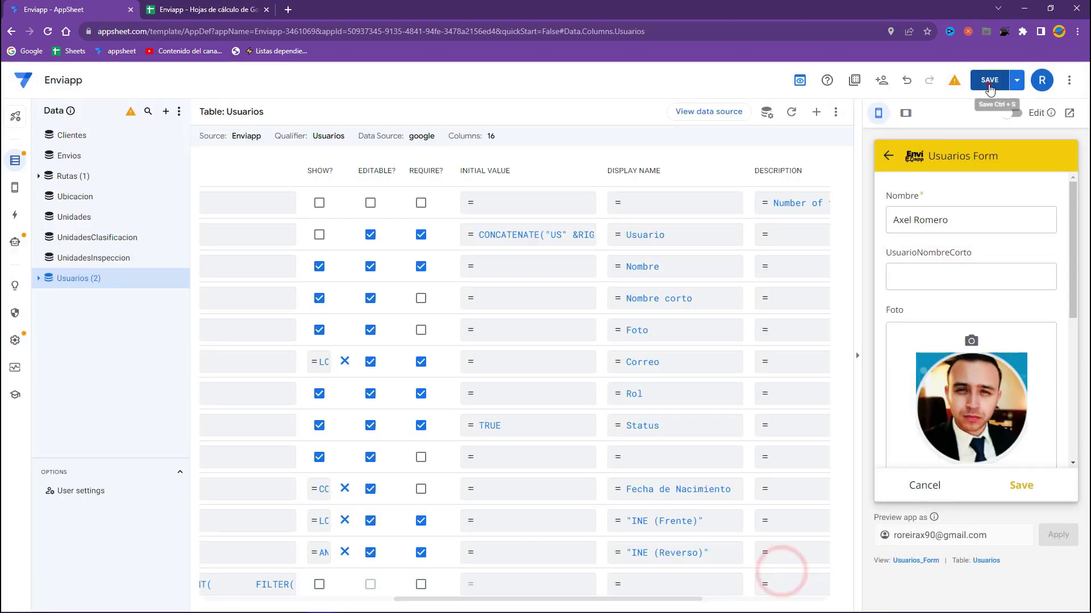
{"action": "left_click", "coordinate": [986, 80]}
{"action": "left_click", "coordinate": [225, 9]}
Enter users' first names in C2–C5 and accept the suggested formula filling column C.
{"action": "left_click", "coordinate": [195, 192]}
{"action": "type", "text": "Axel"}
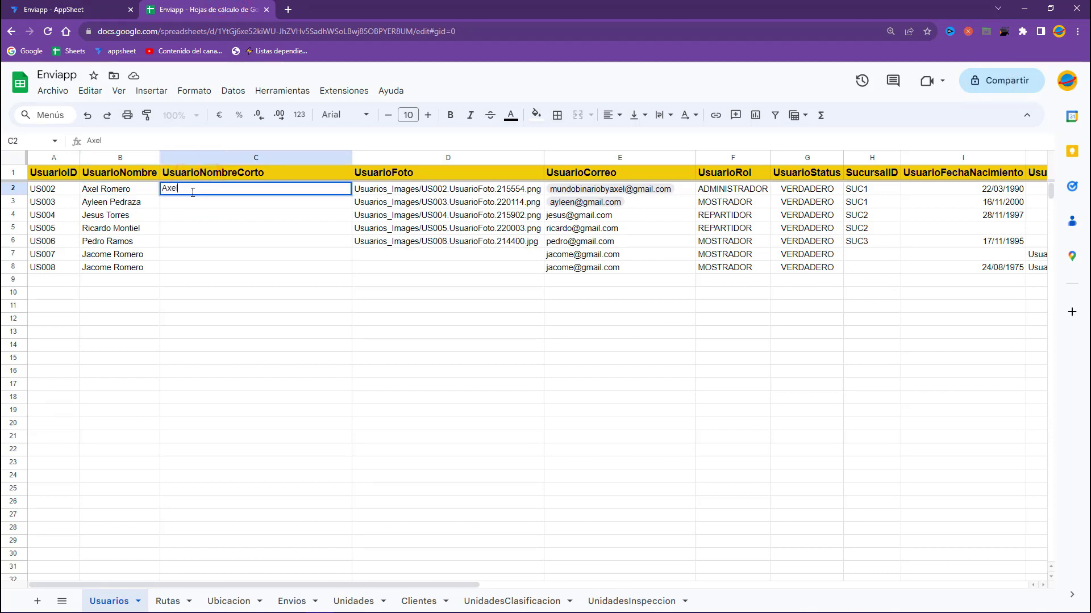
{"action": "key", "text": "Return"}
{"action": "type", "text": "AS"}
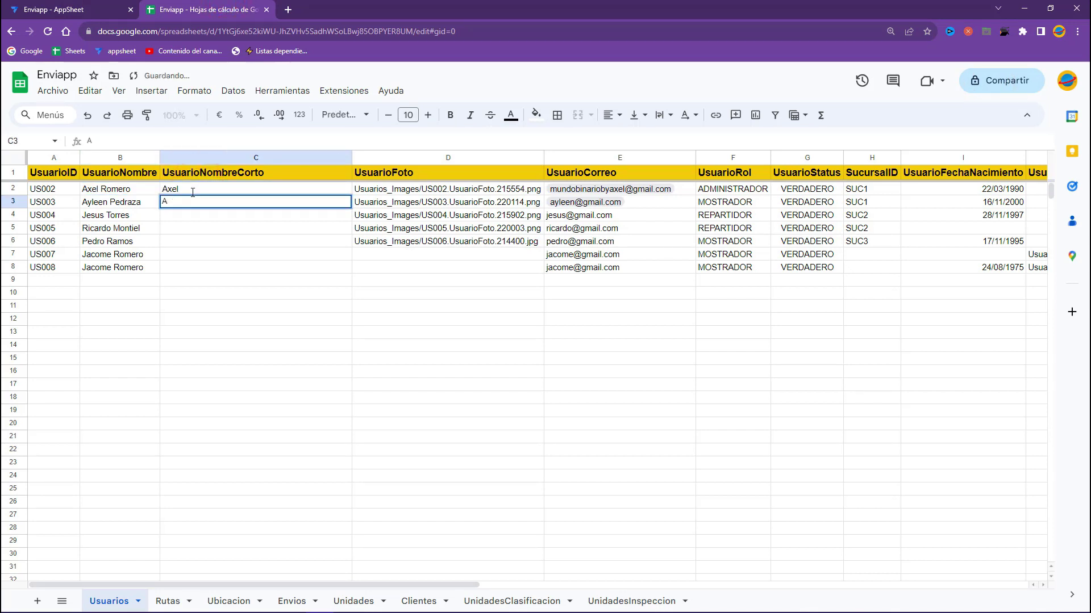
{"action": "key", "text": "Return"}
{"action": "type", "text": "J"}
{"action": "key", "text": "Return"}
{"action": "type", "text": "Rica"}
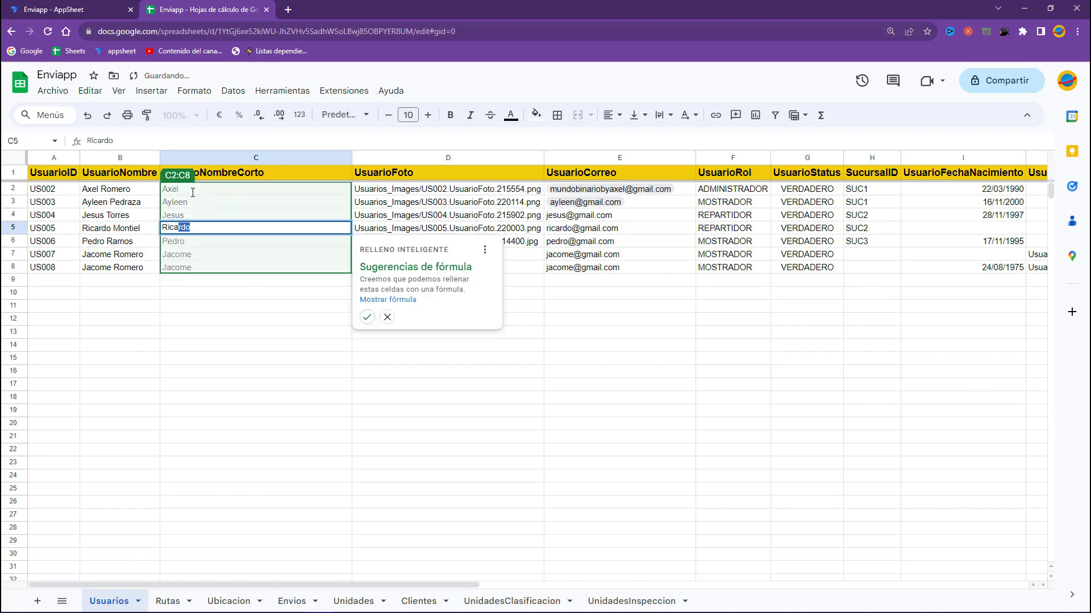
{"action": "key", "text": "Return"}
{"action": "left_click", "coordinate": [197, 232]}
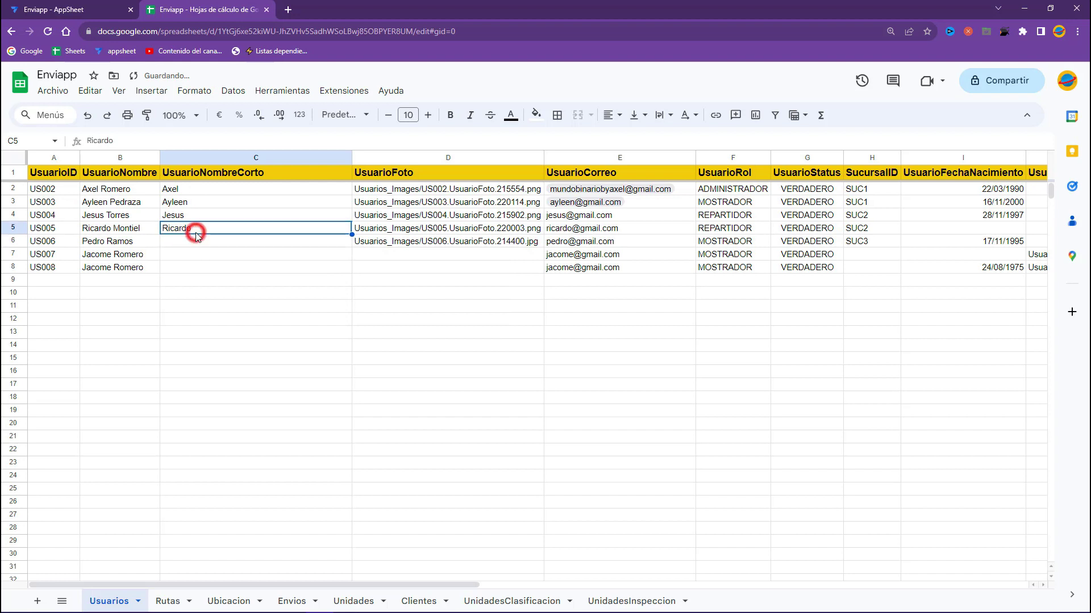
{"action": "type", "text": "Rica"}
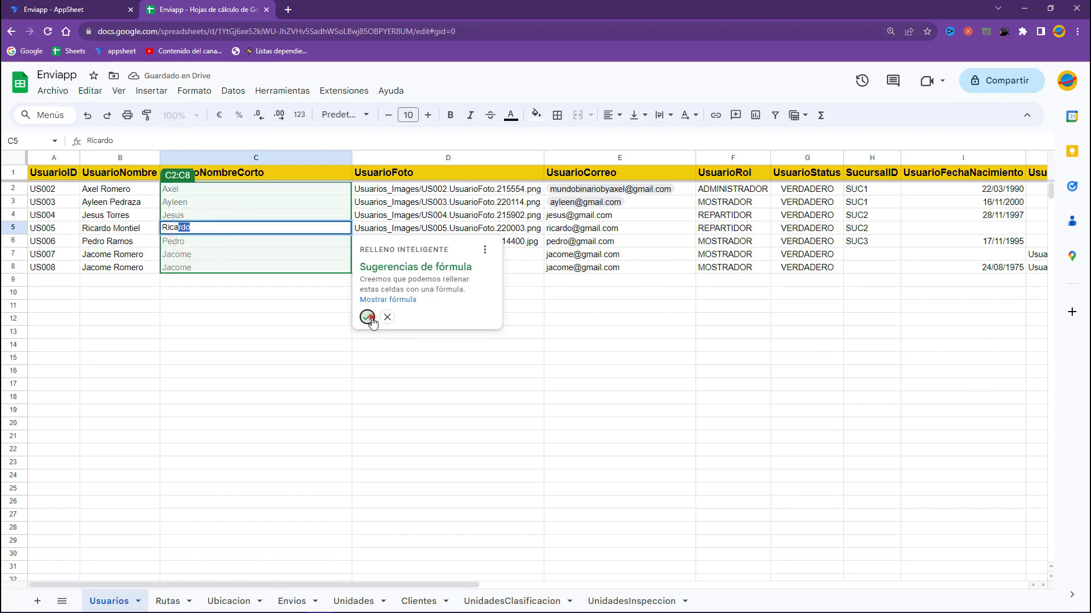
{"action": "left_click", "coordinate": [369, 318]}
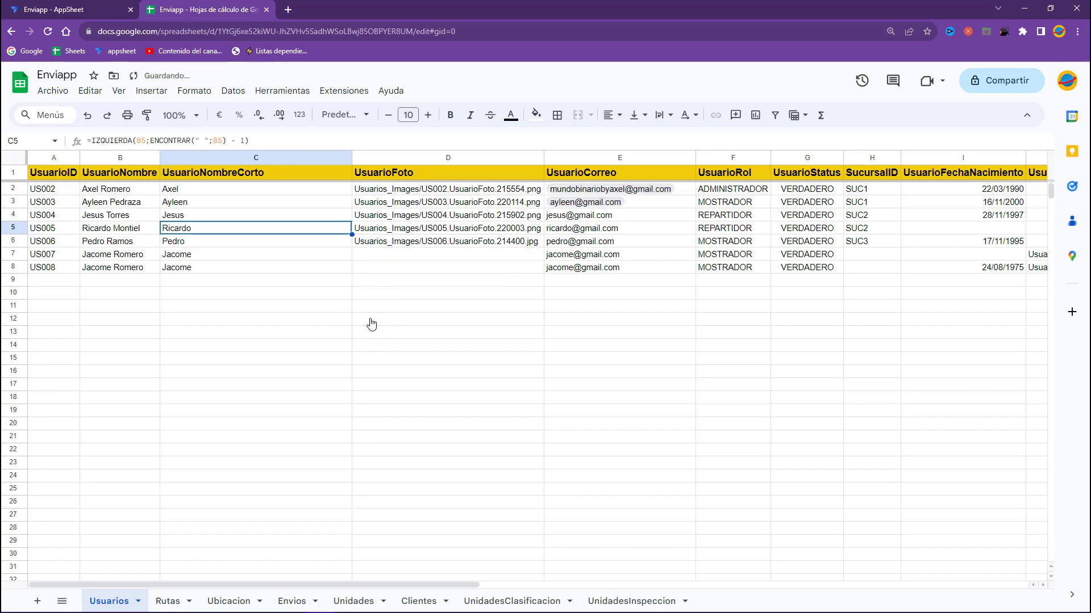
Delete the duplicate row 7 and renumber the last user's ID in A7 to US007.
{"action": "left_click", "coordinate": [18, 271]}
{"action": "right_click", "coordinate": [18, 271]}
{"action": "left_click", "coordinate": [42, 255]}
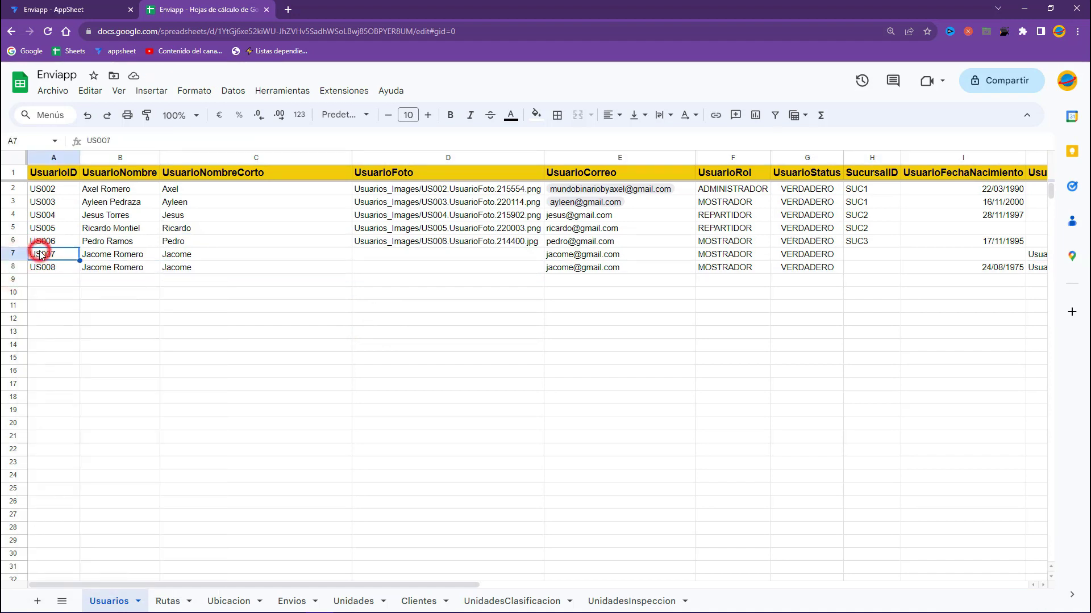
{"action": "left_click", "coordinate": [13, 254]}
{"action": "right_click", "coordinate": [13, 254]}
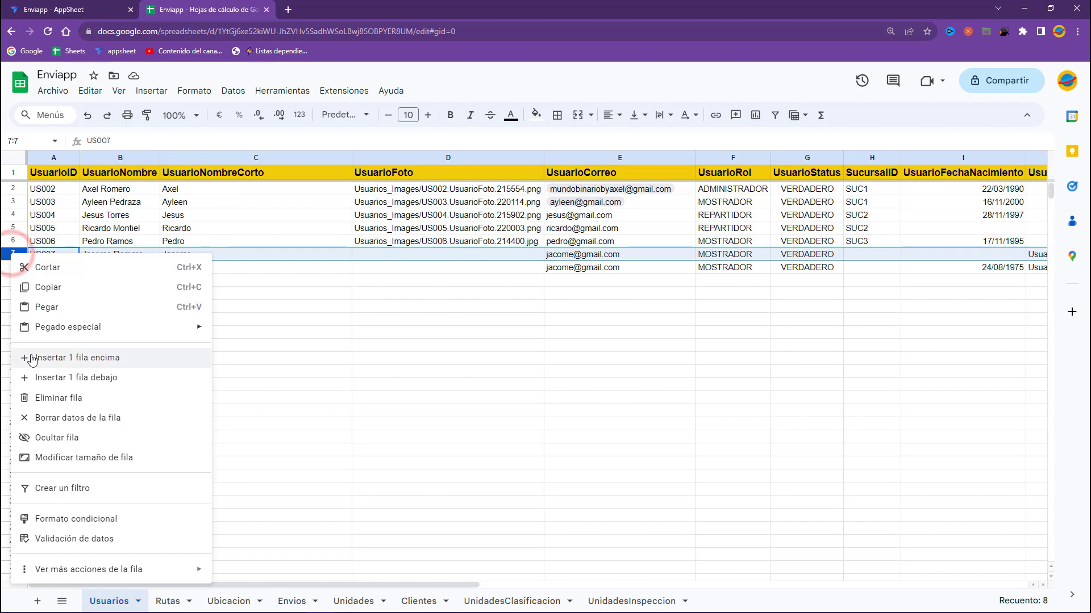
{"action": "left_click", "coordinate": [40, 397]}
{"action": "left_click", "coordinate": [59, 252]}
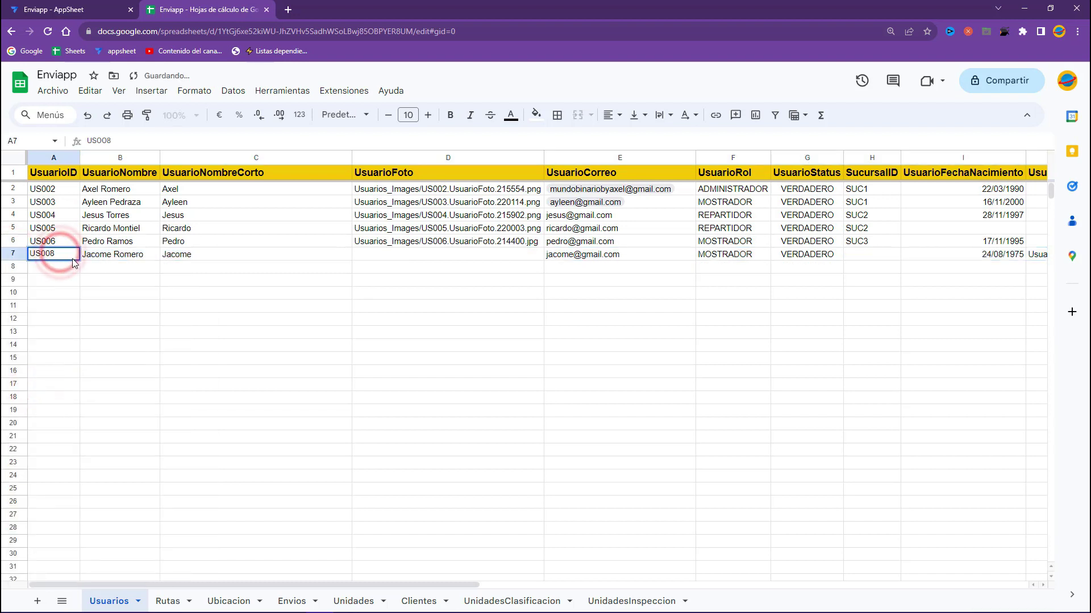
{"action": "type", "text": "US007"}
{"action": "key", "text": "Return"}
Sync the app preview with the sheet changes and open the first user's details.
{"action": "left_click", "coordinate": [59, 6]}
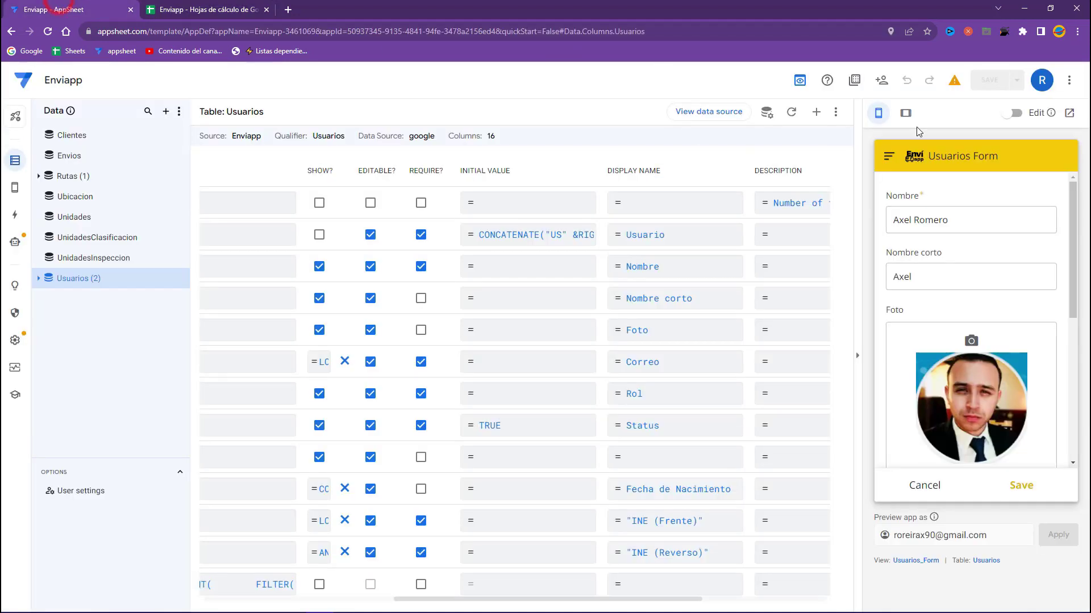
{"action": "left_click", "coordinate": [934, 487]}
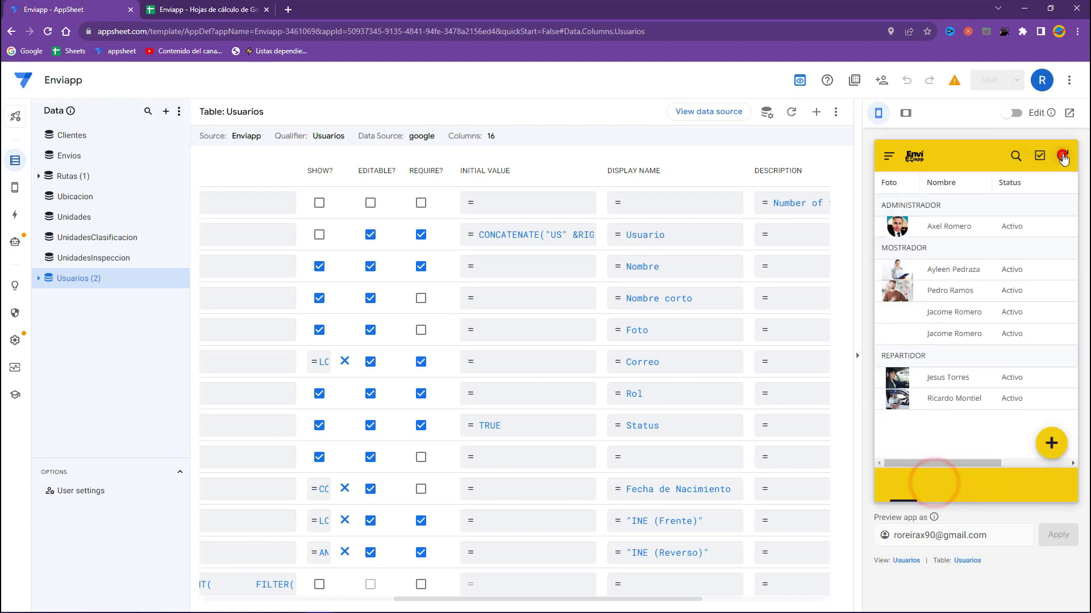
{"action": "left_click", "coordinate": [1064, 158]}
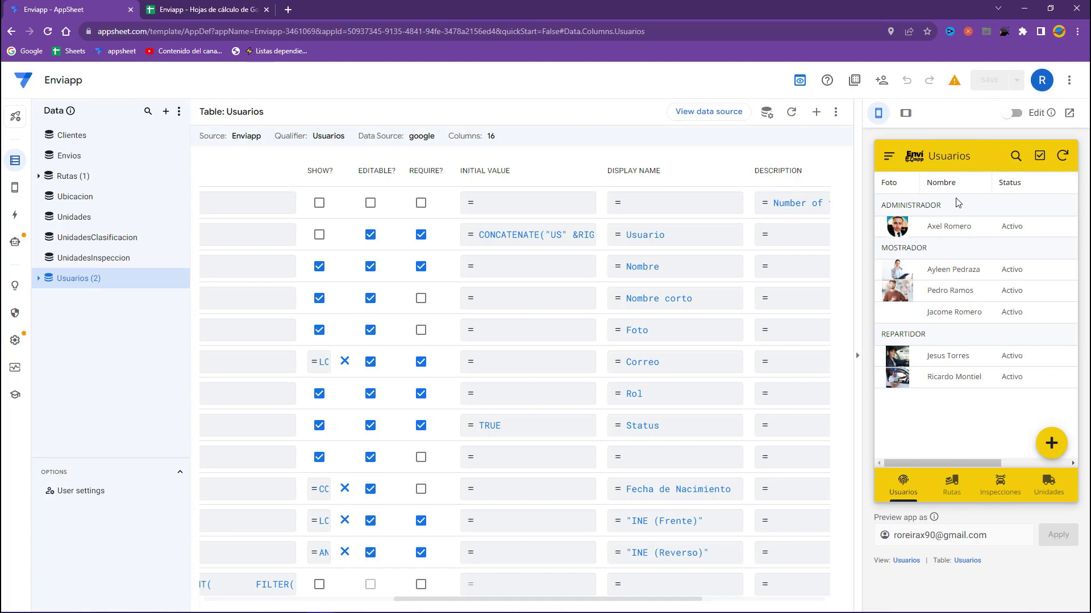
{"action": "left_click", "coordinate": [968, 230]}
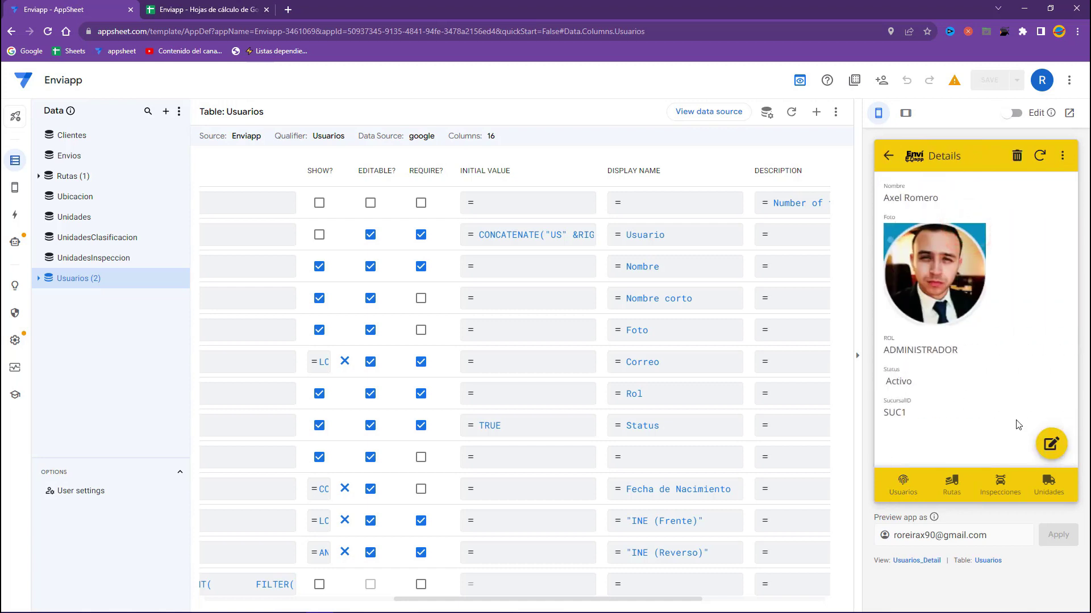
Add UsuarioNombreCorto to Usuarios_Detail right after UsuarioNombre and save the app.
{"action": "left_click", "coordinate": [919, 561]}
{"action": "scroll", "coordinate": [386, 511], "scroll_direction": "down", "scroll_amount": 3}
{"action": "left_click", "coordinate": [363, 492]}
{"action": "left_click", "coordinate": [382, 548]}
{"action": "left_click_drag", "start_coordinate": [342, 488], "coordinate": [375, 245]}
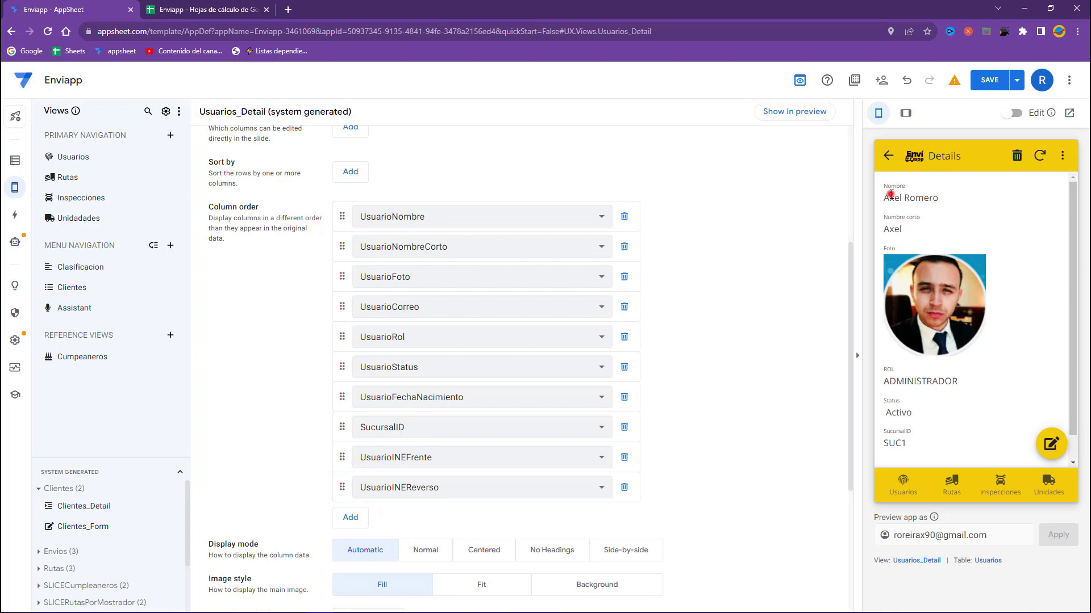
{"action": "double_click", "coordinate": [885, 229]}
{"action": "left_click", "coordinate": [989, 80]}
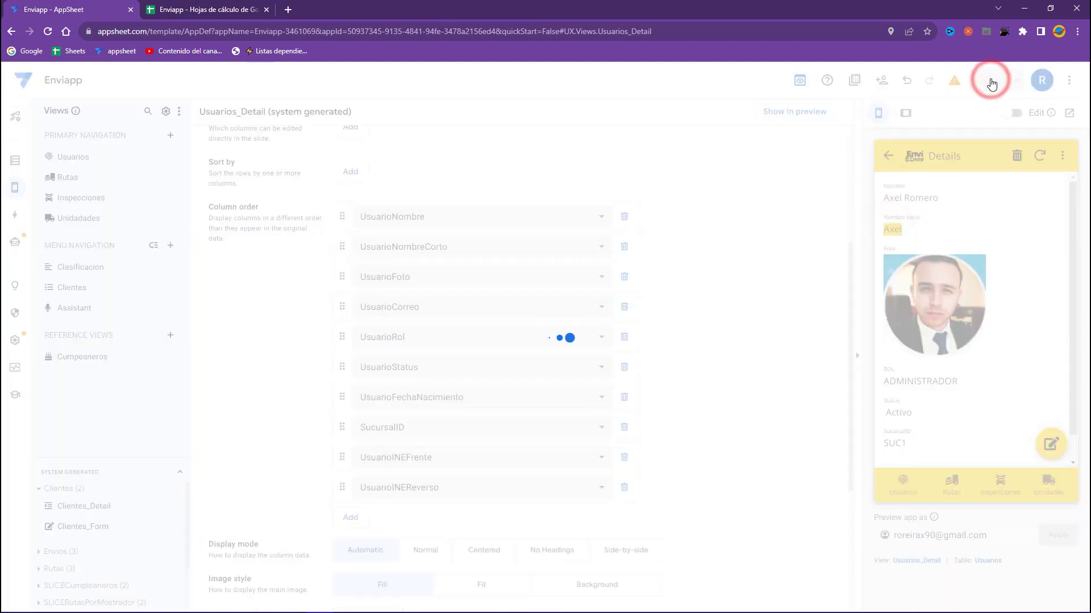
{"action": "left_click", "coordinate": [237, 5]}
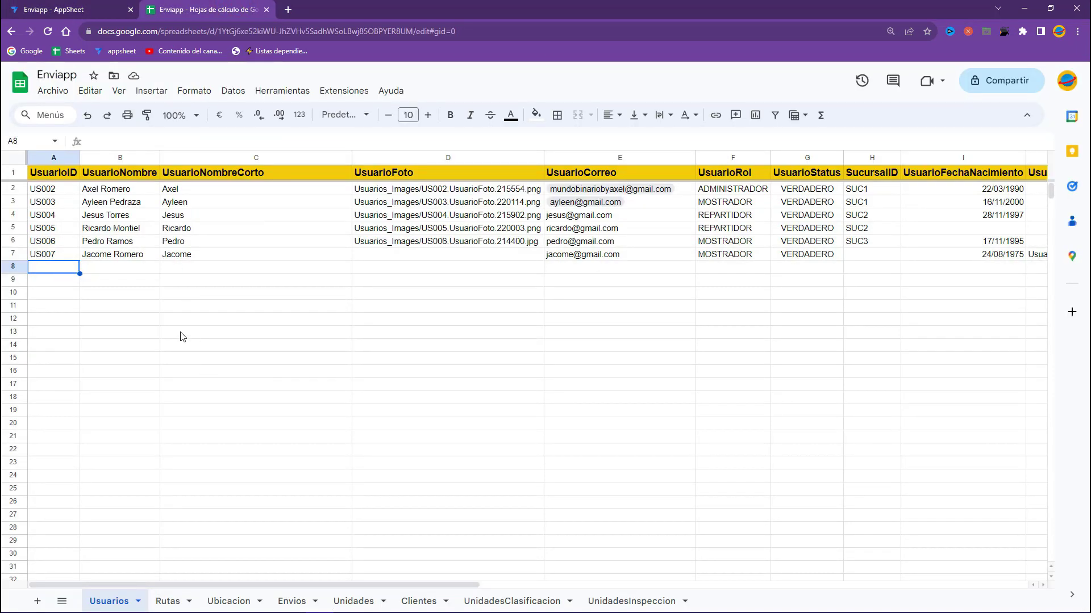
Autofit column C, then add a new first sheet named Bienvenida.
{"action": "double_click", "coordinate": [353, 159]}
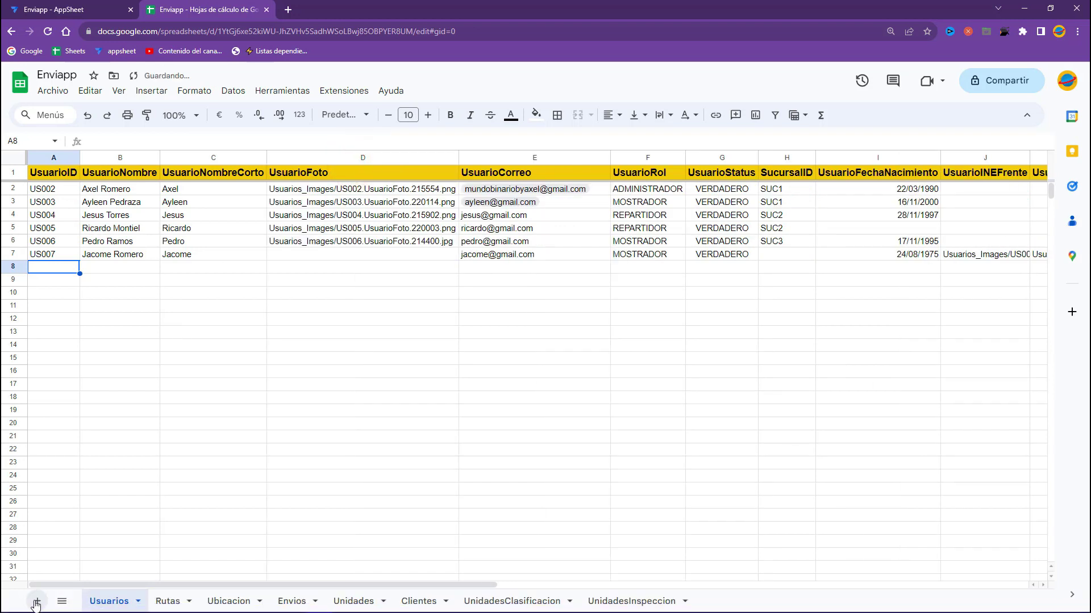
{"action": "left_click", "coordinate": [36, 602]}
{"action": "left_click_drag", "start_coordinate": [151, 601], "coordinate": [106, 597]}
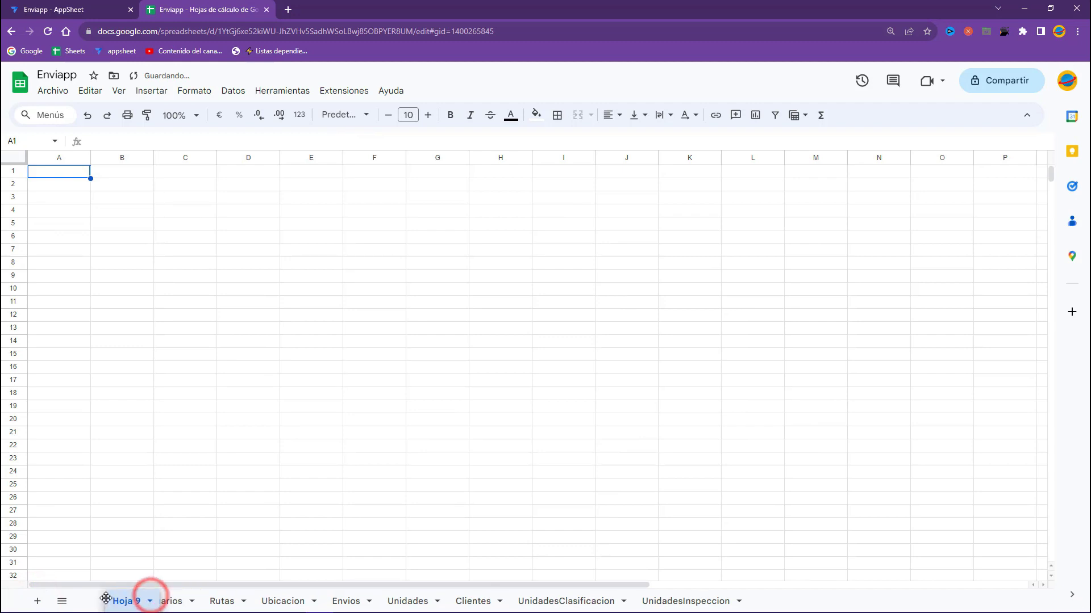
{"action": "left_click", "coordinate": [122, 601]}
{"action": "left_click", "coordinate": [165, 449]}
{"action": "type", "text": "Bienvenida"}
{"action": "key", "text": "Return"}
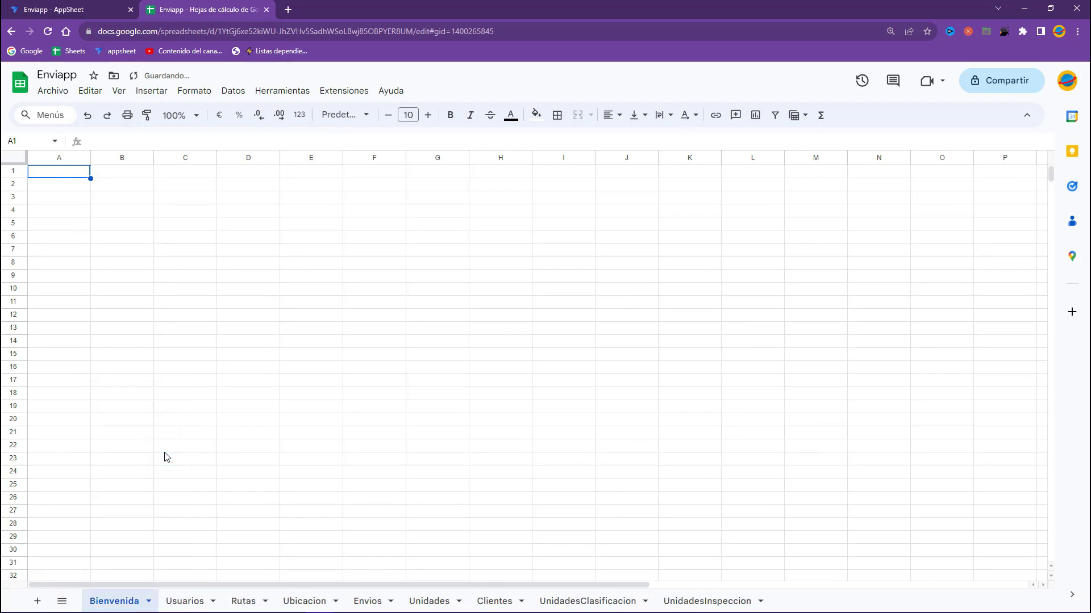
{"action": "left_click", "coordinate": [167, 457]}
Enter headers BienvenidaID in A1 and BienvenidaMensaje in B1, matching other sheets' ID headers.
{"action": "left_click", "coordinate": [66, 170]}
{"action": "type", "text": "BienvenidaID"}
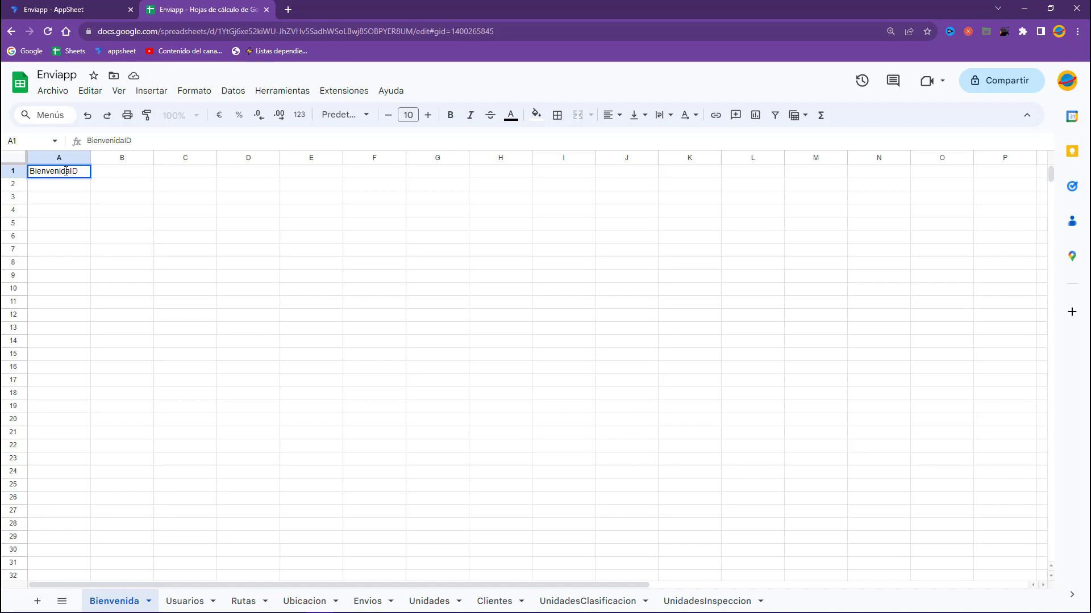
{"action": "key", "text": "Tab"}
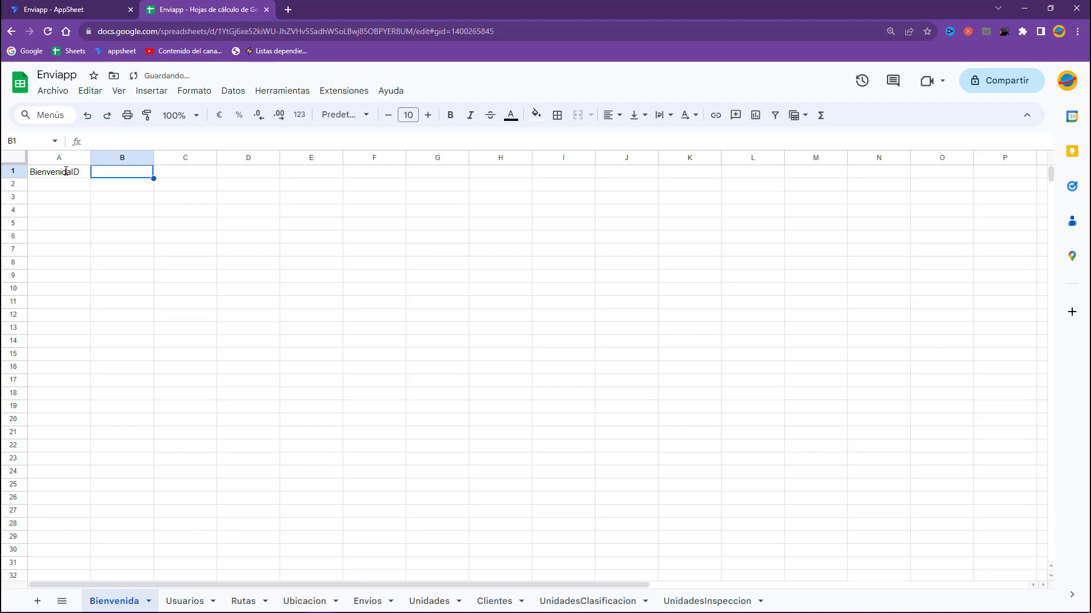
{"action": "left_click", "coordinate": [180, 601]}
{"action": "left_click", "coordinate": [46, 172]}
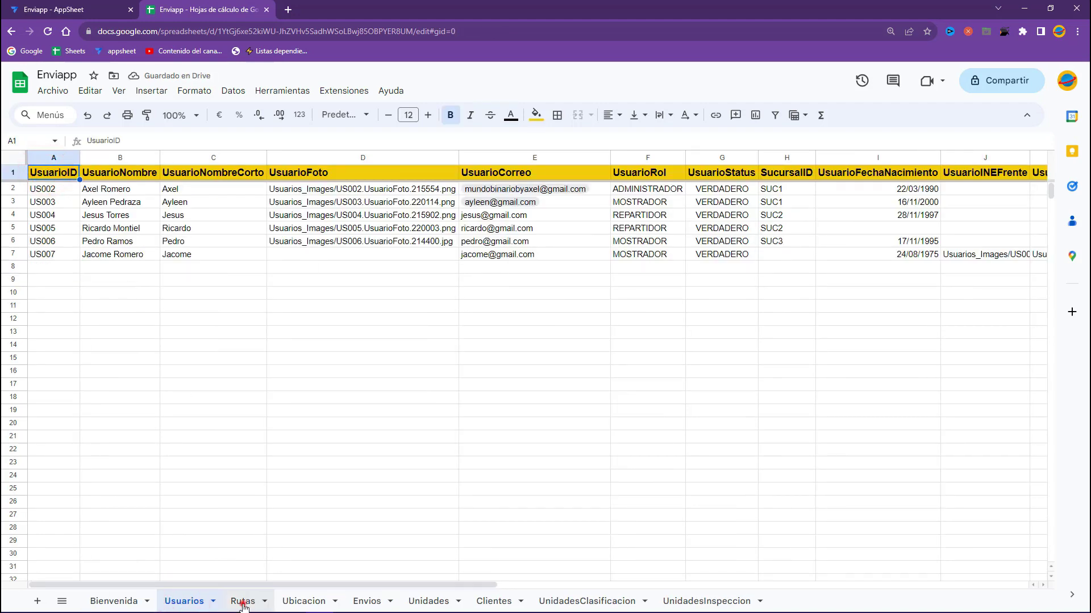
{"action": "left_click", "coordinate": [242, 601]}
{"action": "left_click", "coordinate": [54, 176]}
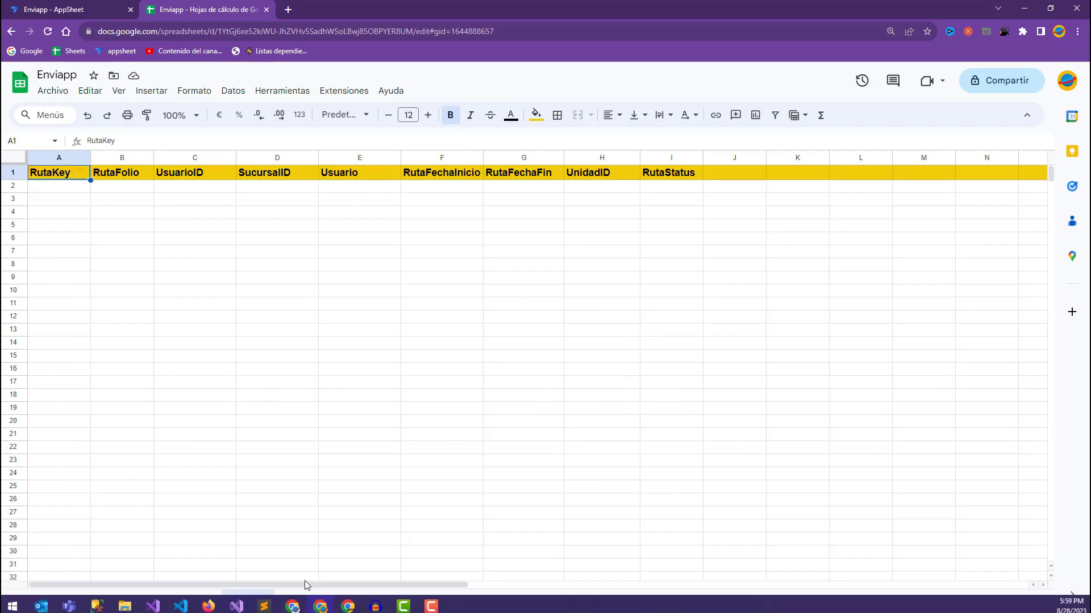
{"action": "left_click", "coordinate": [304, 601]}
{"action": "left_click", "coordinate": [53, 171]}
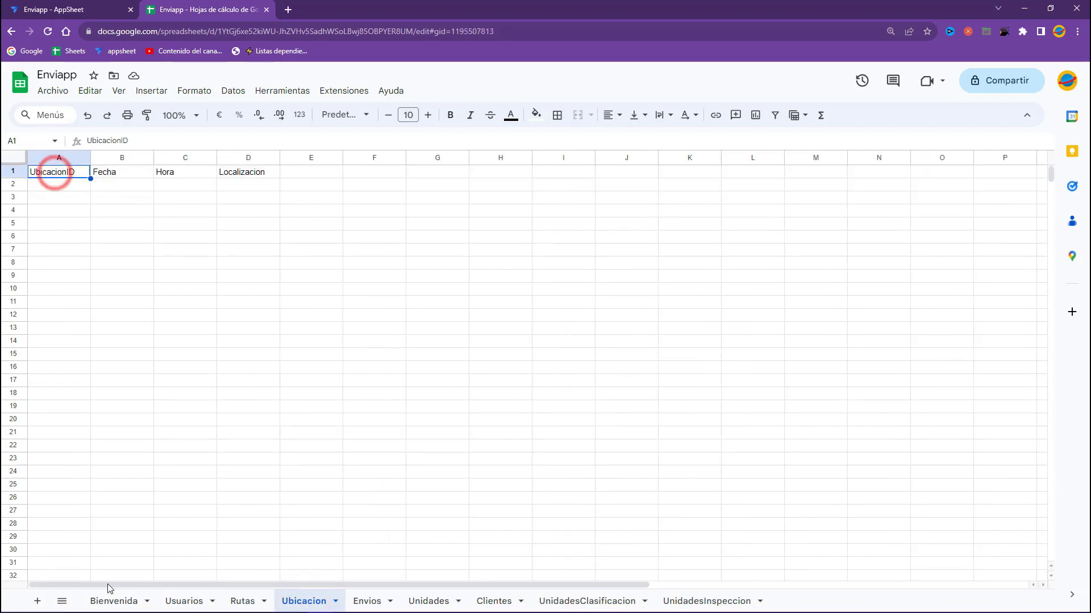
{"action": "left_click", "coordinate": [114, 601]}
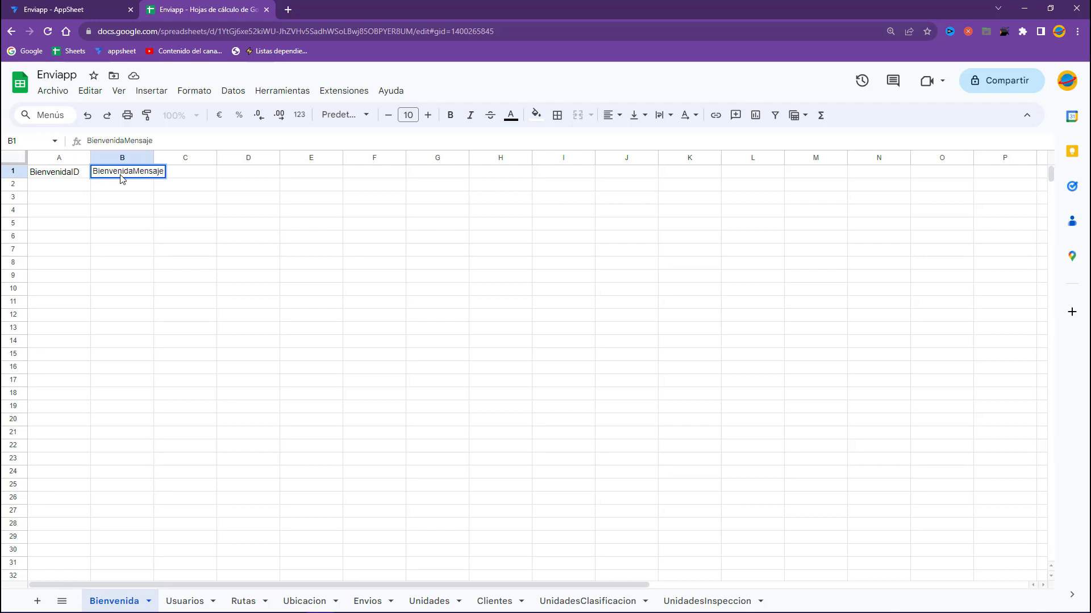
{"action": "key", "text": "Return"}
Enter Bienvenida as the ID in A2 and widen column B for the message.
{"action": "left_click", "coordinate": [62, 187]}
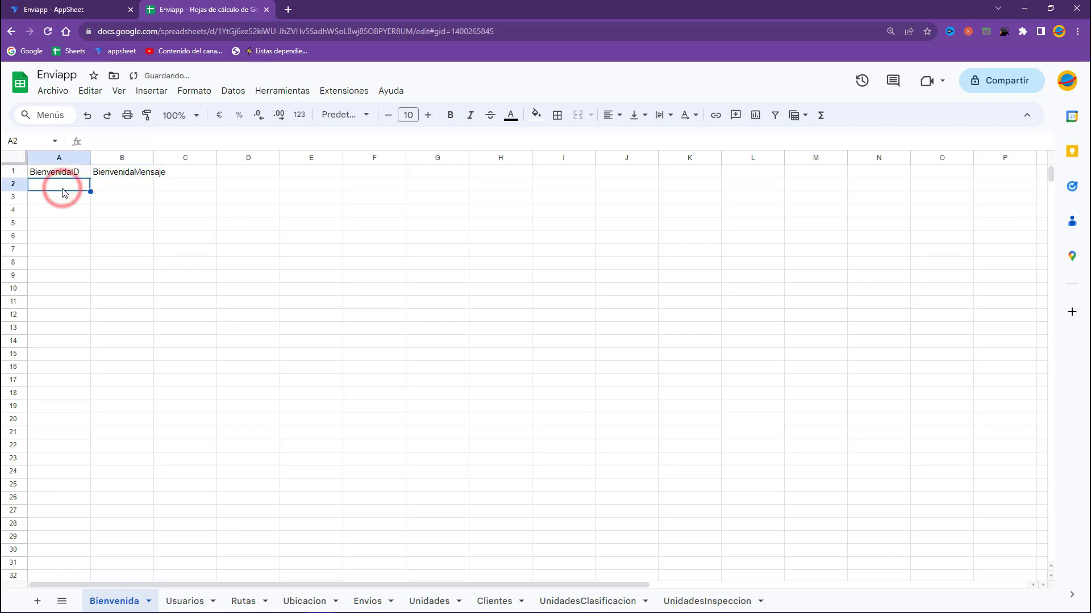
{"action": "type", "text": "BVie"}
{"action": "type", "text": "ien"}
{"action": "key", "text": "Tab"}
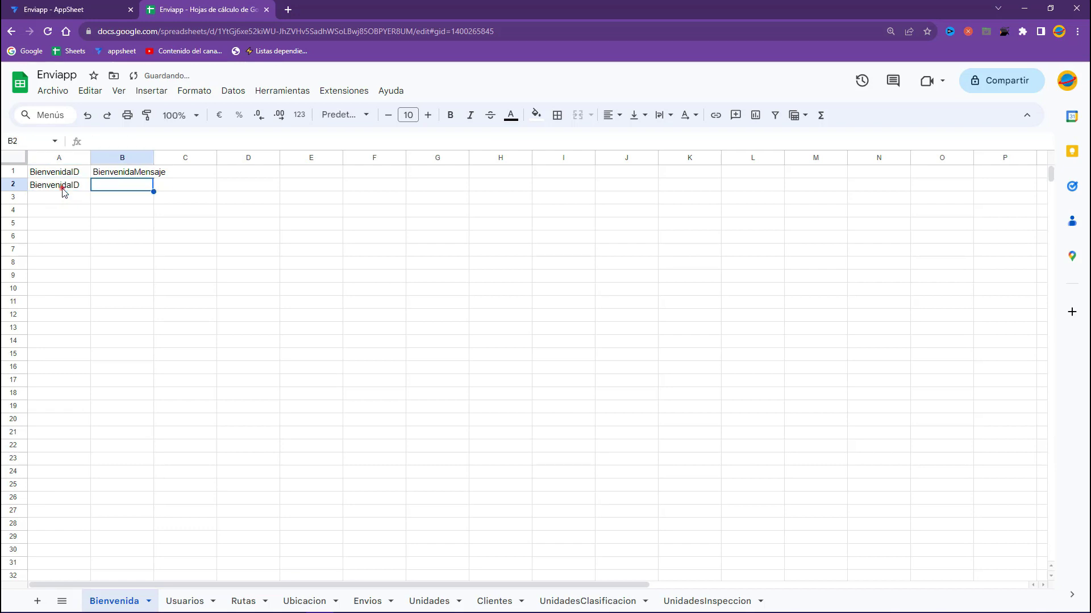
{"action": "double_click", "coordinate": [58, 187]}
{"action": "key", "text": "BackSpace"}
{"action": "key", "text": "BackSpace"}
{"action": "left_click", "coordinate": [106, 196]}
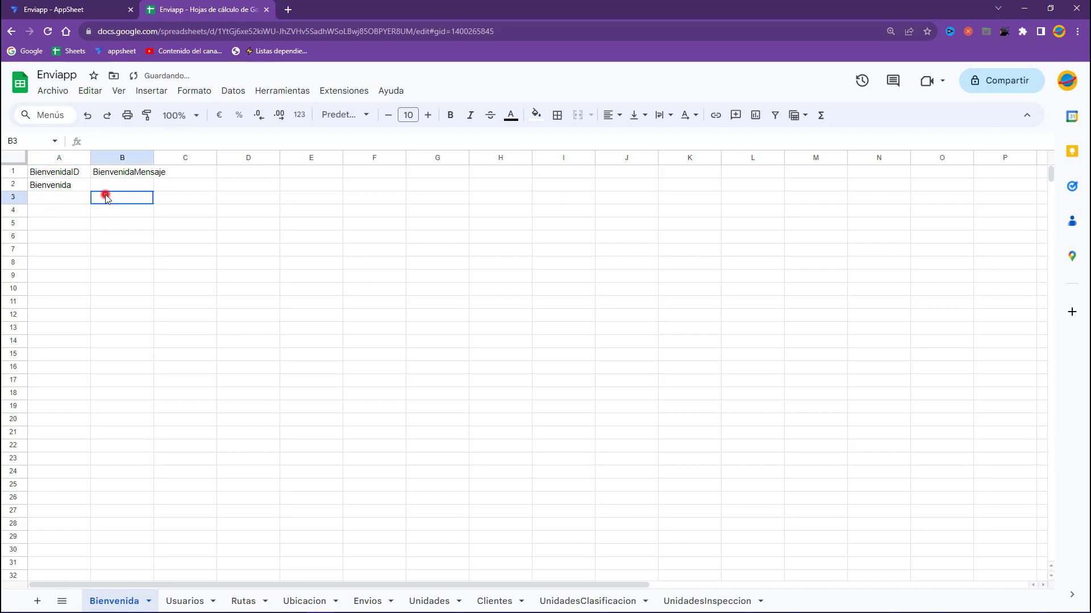
{"action": "left_click", "coordinate": [122, 171]}
{"action": "left_click_drag", "start_coordinate": [154, 157], "coordinate": [523, 157]}
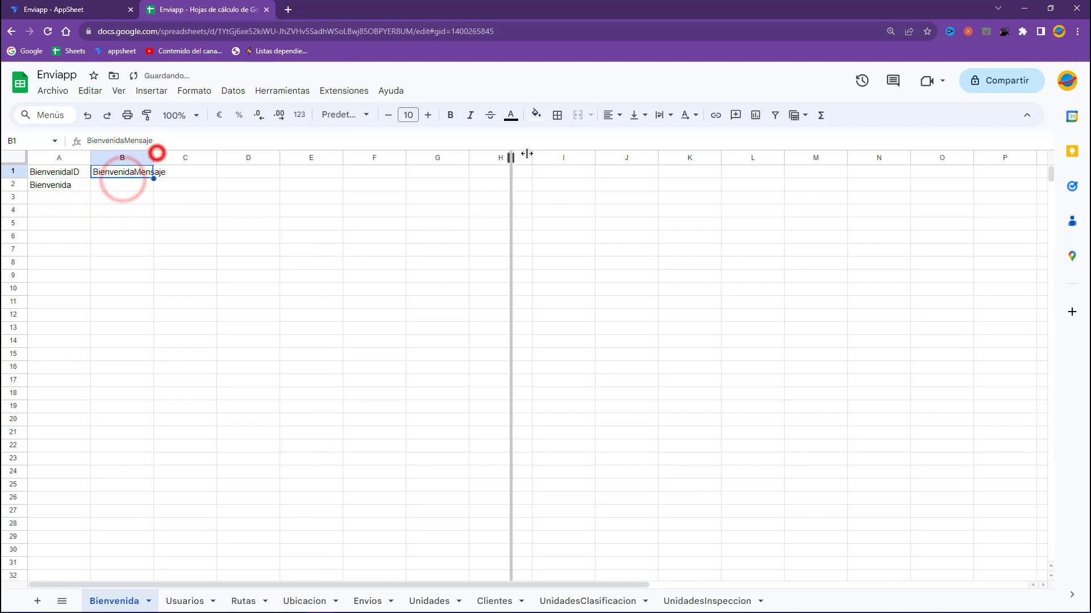
{"action": "left_click", "coordinate": [151, 183]}
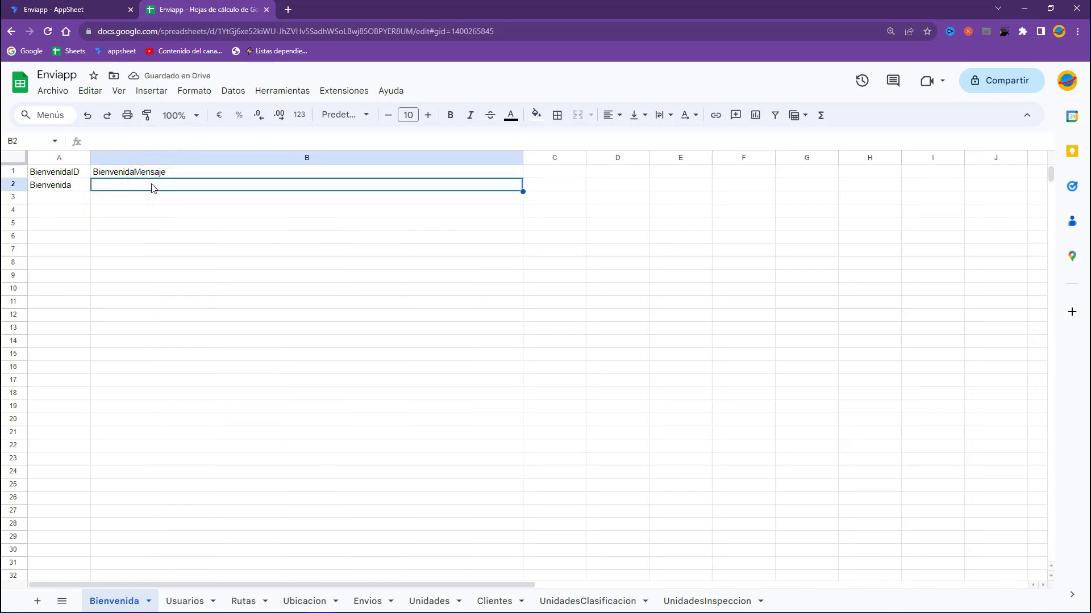
Write 'Bienvenido a esta app que ayudará a gestionar mejor tu información' into B2.
{"action": "type", "text": "B"}
{"action": "key", "text": "BackSpace"}
{"action": "key", "text": "BackSpace"}
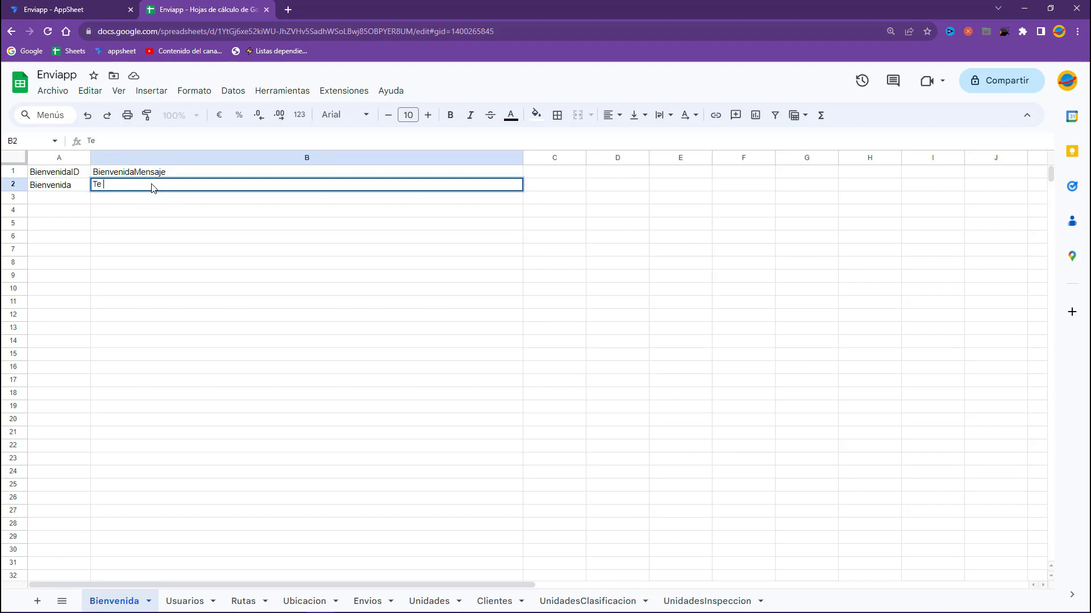
{"action": "type", "text": "ienvenido a esta app que ayudará a gestionar mejor tu información."}
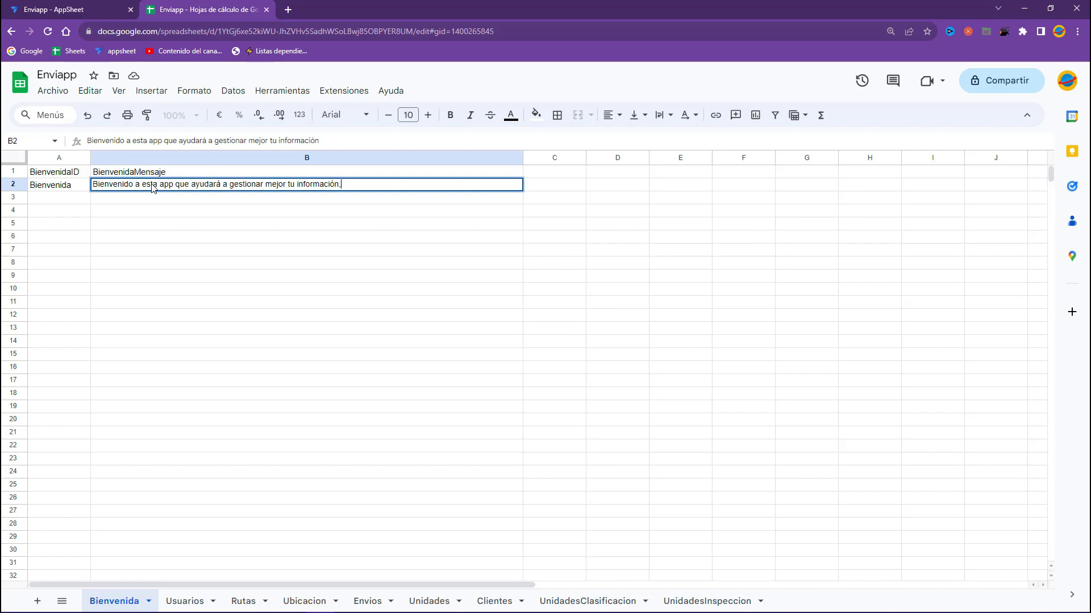
{"action": "left_click", "coordinate": [289, 249]}
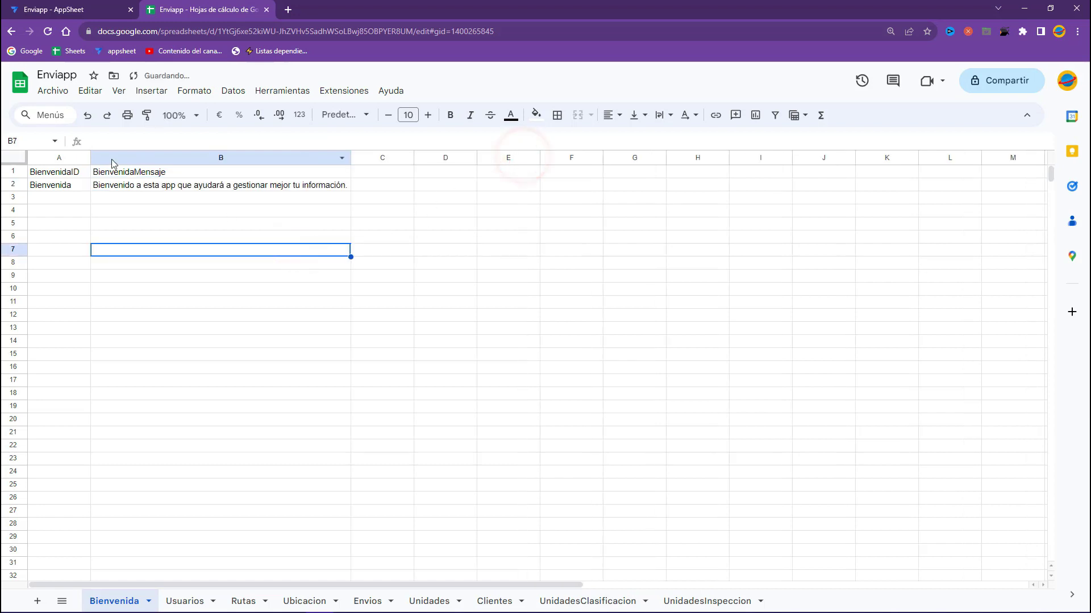
{"action": "left_click", "coordinate": [84, 9]}
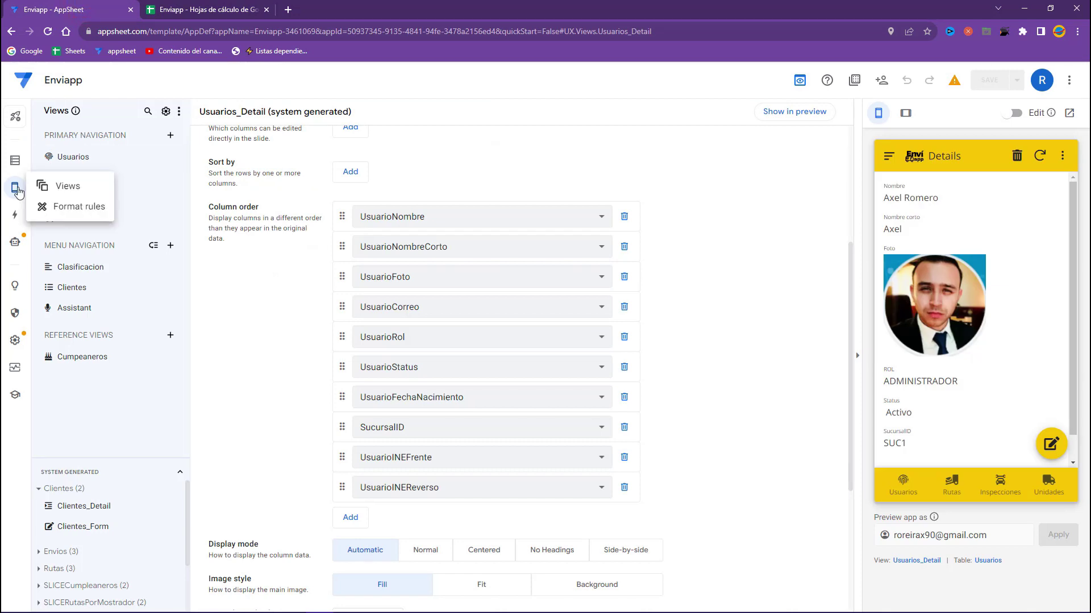
Start a new Google Sheets data table, checking the Bienvenida data range A1:B2.
{"action": "left_click", "coordinate": [15, 161]}
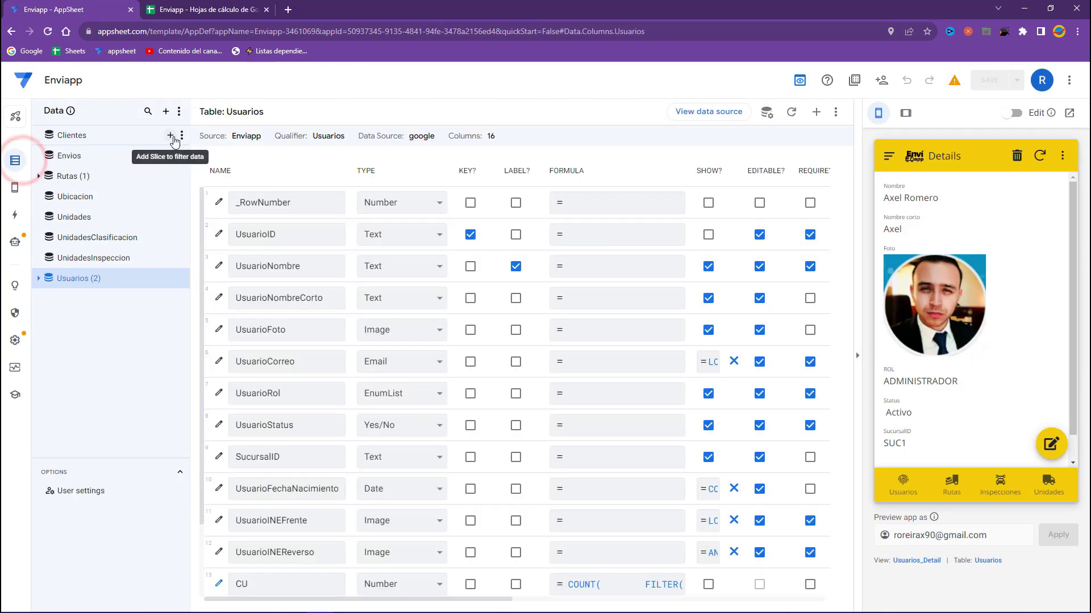
{"action": "left_click", "coordinate": [168, 113]}
{"action": "left_click", "coordinate": [442, 179]}
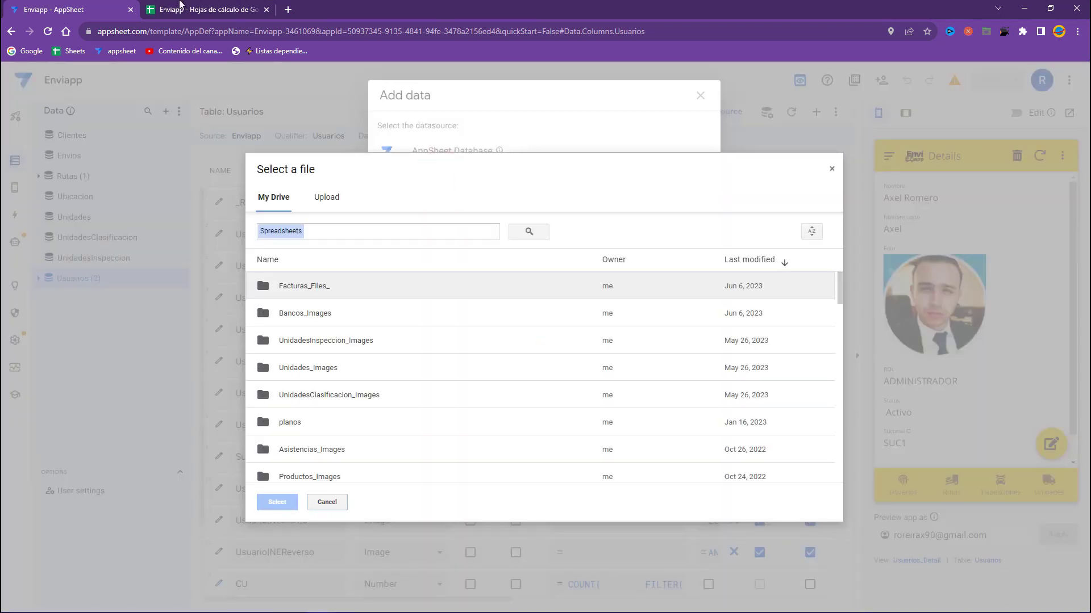
{"action": "left_click", "coordinate": [180, 10]}
{"action": "left_click", "coordinate": [59, 171]}
{"action": "left_click_drag", "start_coordinate": [59, 172], "coordinate": [153, 187]}
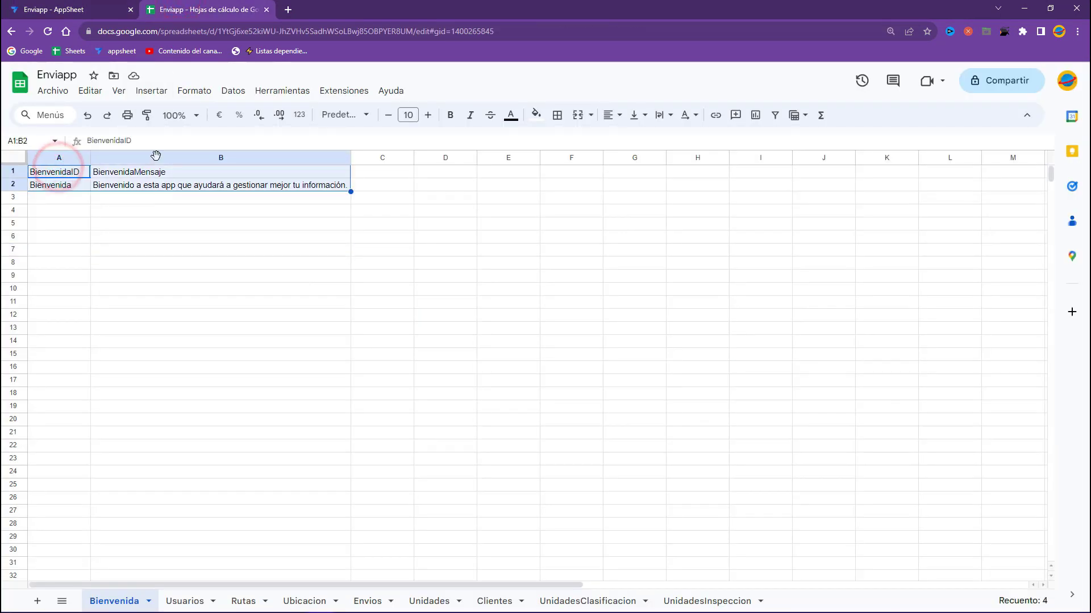
{"action": "left_click", "coordinate": [91, 10]}
Pick the Enviapp spreadsheet's Bienvenida worksheet and add it as an app table.
{"action": "scroll", "coordinate": [335, 415], "scroll_direction": "down", "scroll_amount": 1}
{"action": "scroll", "coordinate": [327, 419], "scroll_direction": "down", "scroll_amount": 2}
{"action": "scroll", "coordinate": [318, 431], "scroll_direction": "down", "scroll_amount": 2}
{"action": "scroll", "coordinate": [311, 409], "scroll_direction": "down", "scroll_amount": 2}
{"action": "scroll", "coordinate": [301, 414], "scroll_direction": "up", "scroll_amount": 2}
{"action": "scroll", "coordinate": [292, 443], "scroll_direction": "down", "scroll_amount": 2}
{"action": "left_click", "coordinate": [293, 434]}
{"action": "left_click", "coordinate": [280, 502]}
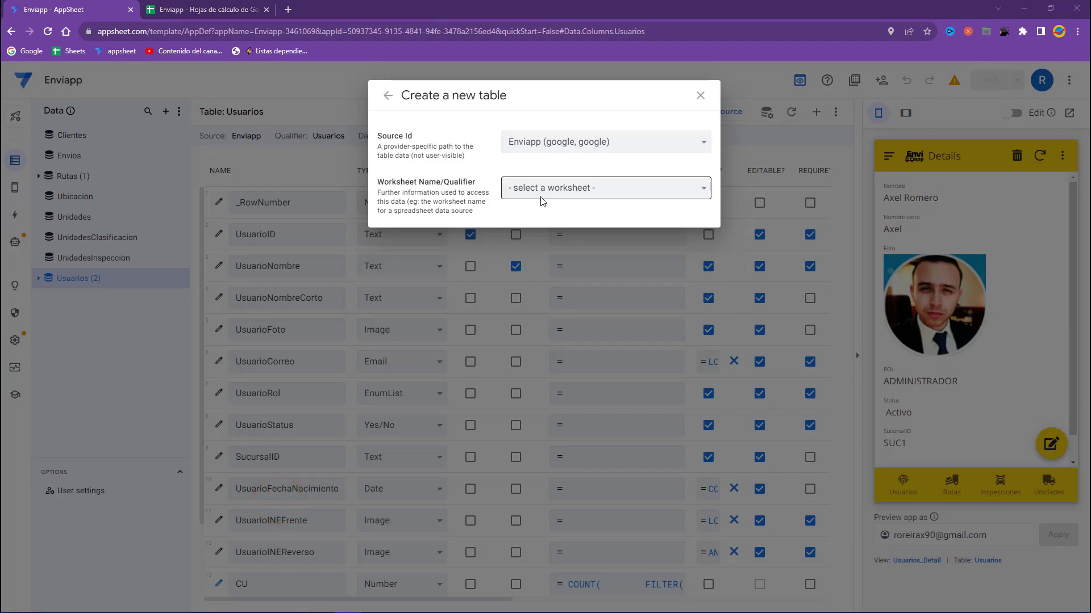
{"action": "left_click", "coordinate": [540, 189]}
{"action": "left_click", "coordinate": [534, 218]}
{"action": "left_click", "coordinate": [671, 293]}
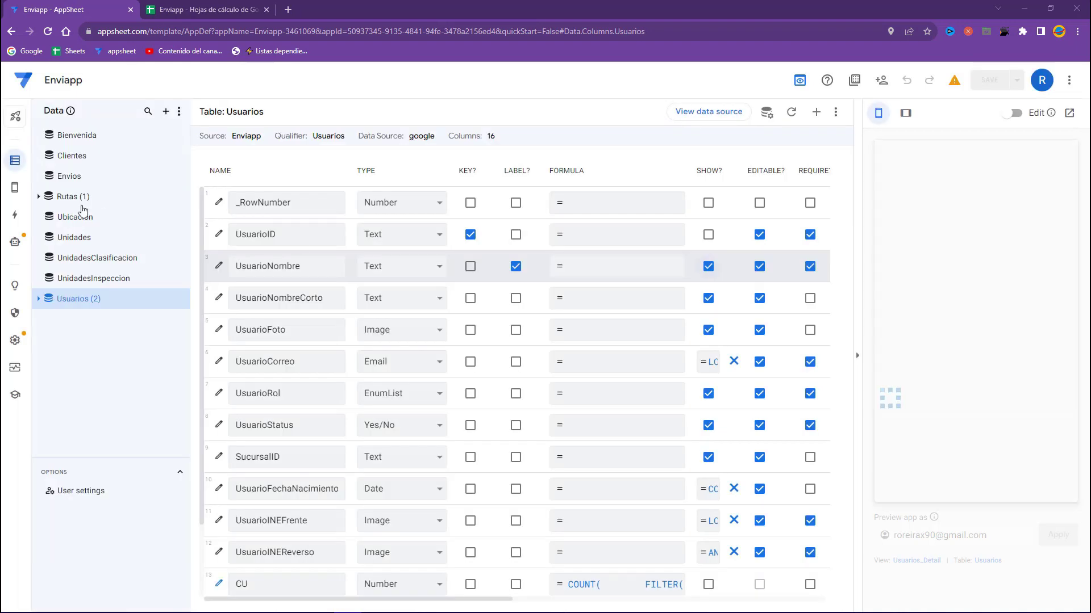
Remove the UNIQUEID() initial value from the BienvenidaID column.
{"action": "left_click", "coordinate": [77, 137]}
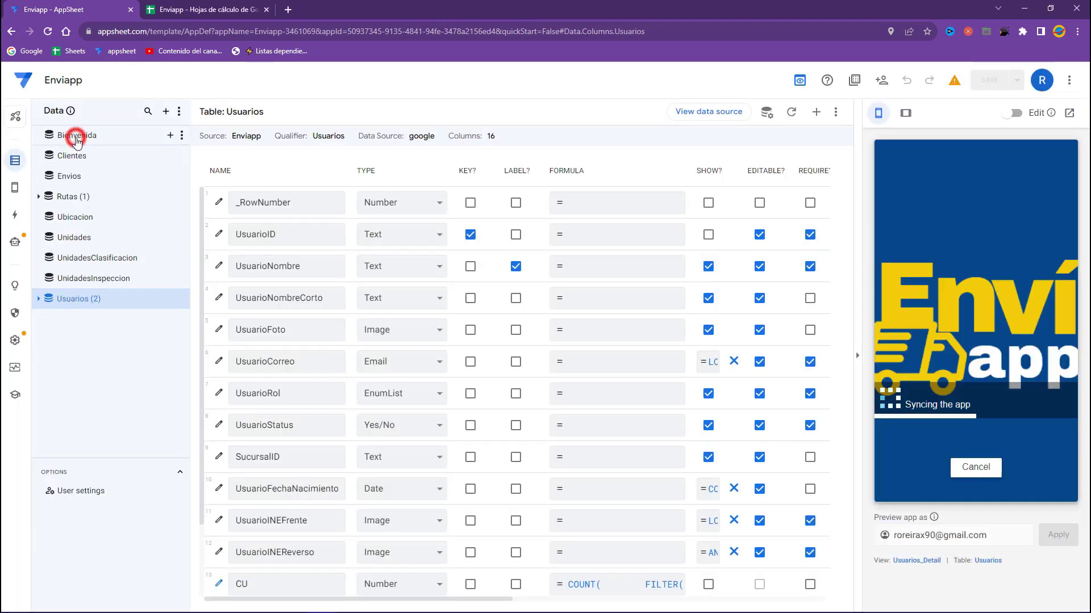
{"action": "left_click", "coordinate": [409, 604]}
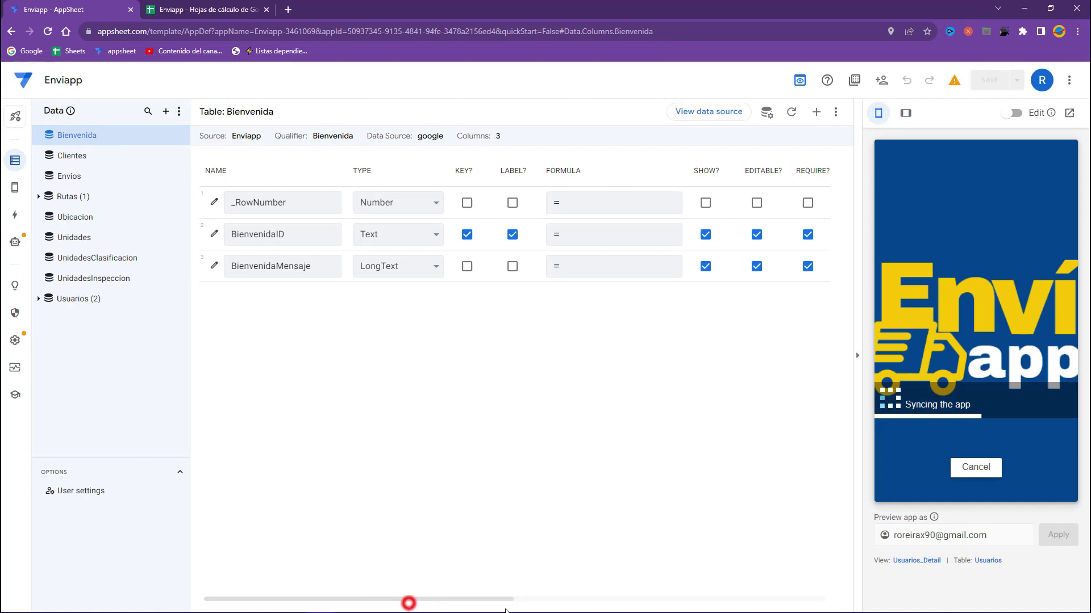
{"action": "left_click_drag", "start_coordinate": [505, 610], "coordinate": [644, 609]}
{"action": "left_click", "coordinate": [625, 235]}
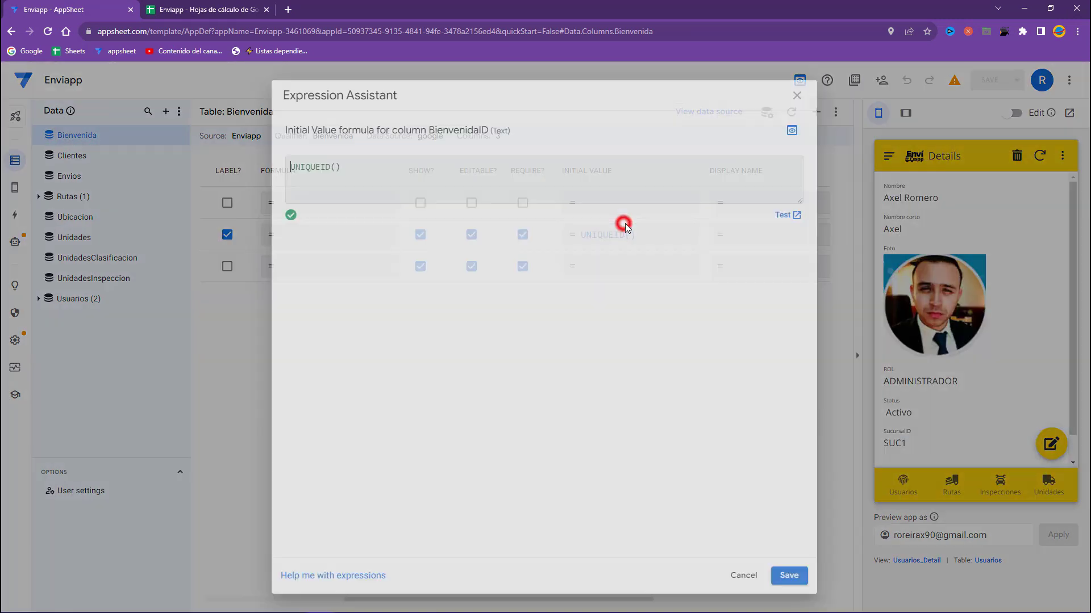
{"action": "left_click", "coordinate": [359, 167]}
{"action": "key", "text": "ctrl+a"}
{"action": "key", "text": "BackSpace"}
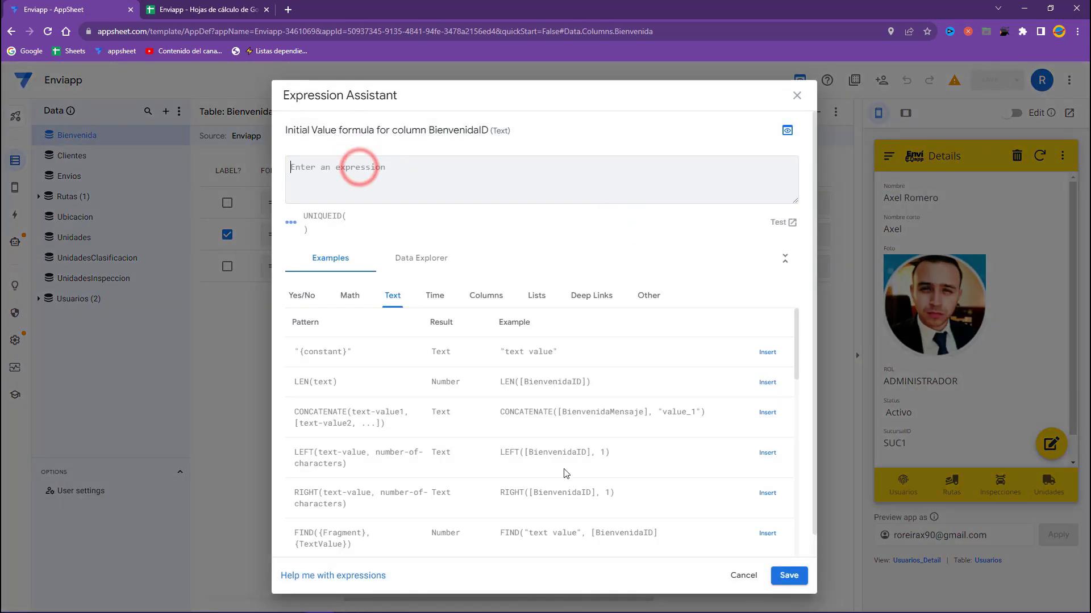
{"action": "left_click", "coordinate": [789, 576]}
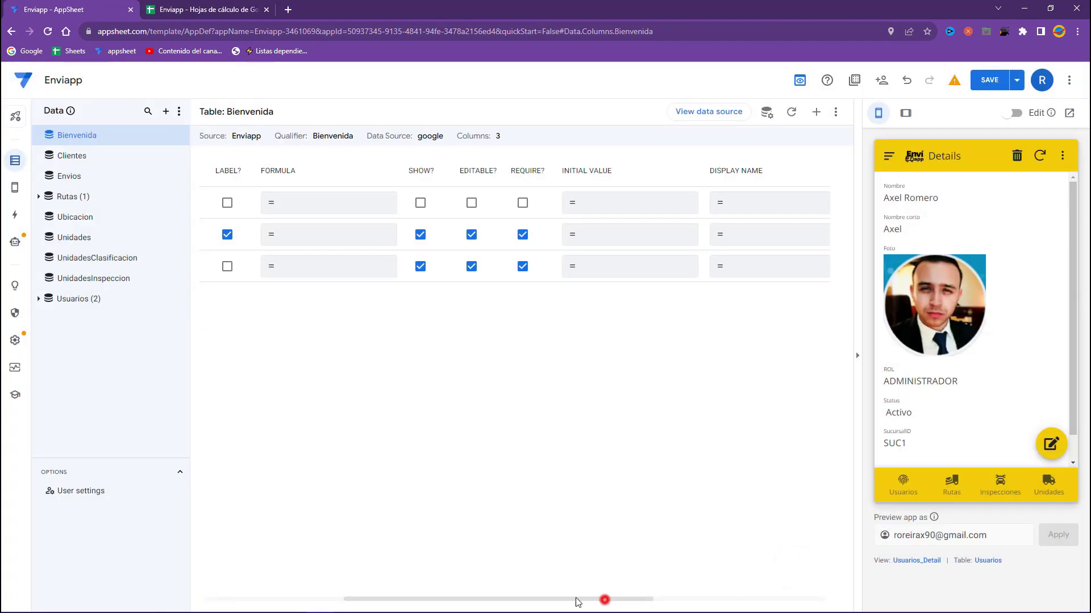
Make Bienvenida read-only by disabling updates, adds and deletes, then save the app.
{"action": "left_click_drag", "start_coordinate": [577, 601], "coordinate": [439, 597]}
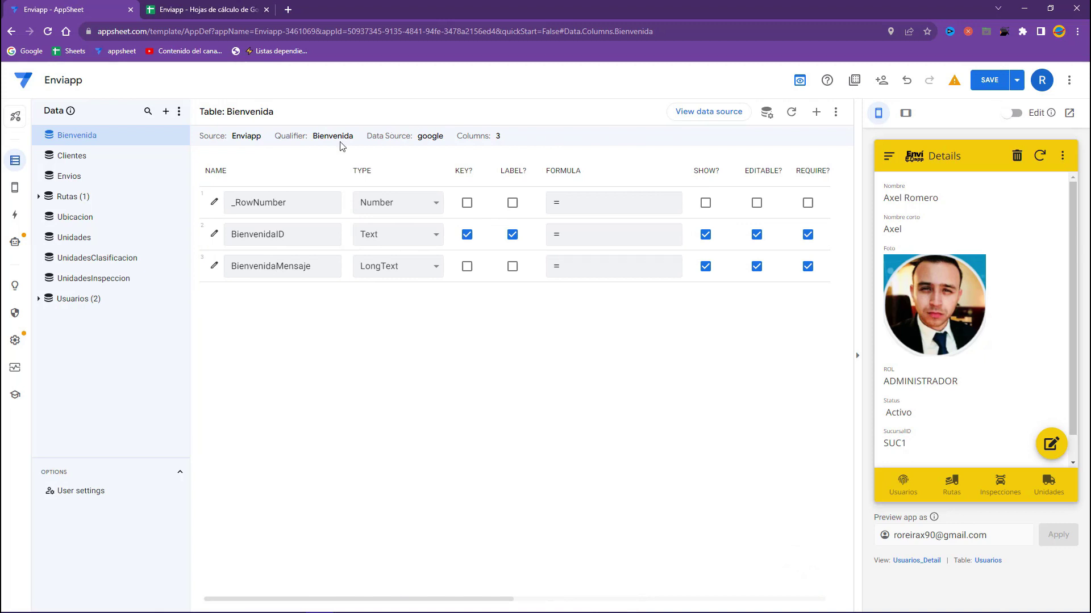
{"action": "left_click", "coordinate": [768, 111]}
{"action": "left_click", "coordinate": [454, 183]}
{"action": "left_click", "coordinate": [544, 177]}
{"action": "left_click", "coordinate": [587, 178]}
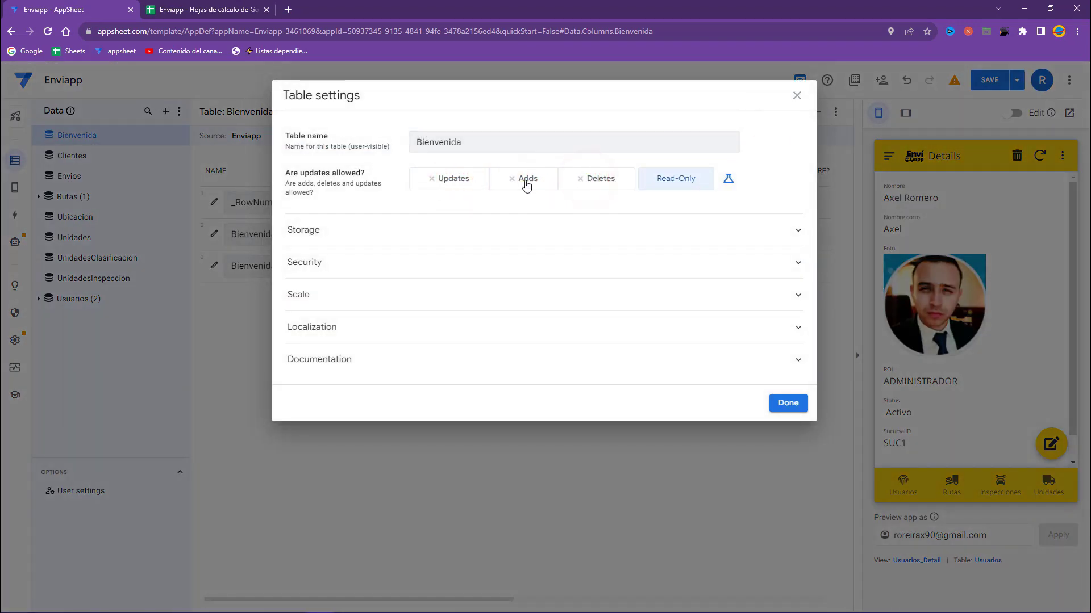
{"action": "left_click", "coordinate": [794, 404]}
{"action": "left_click", "coordinate": [991, 84]}
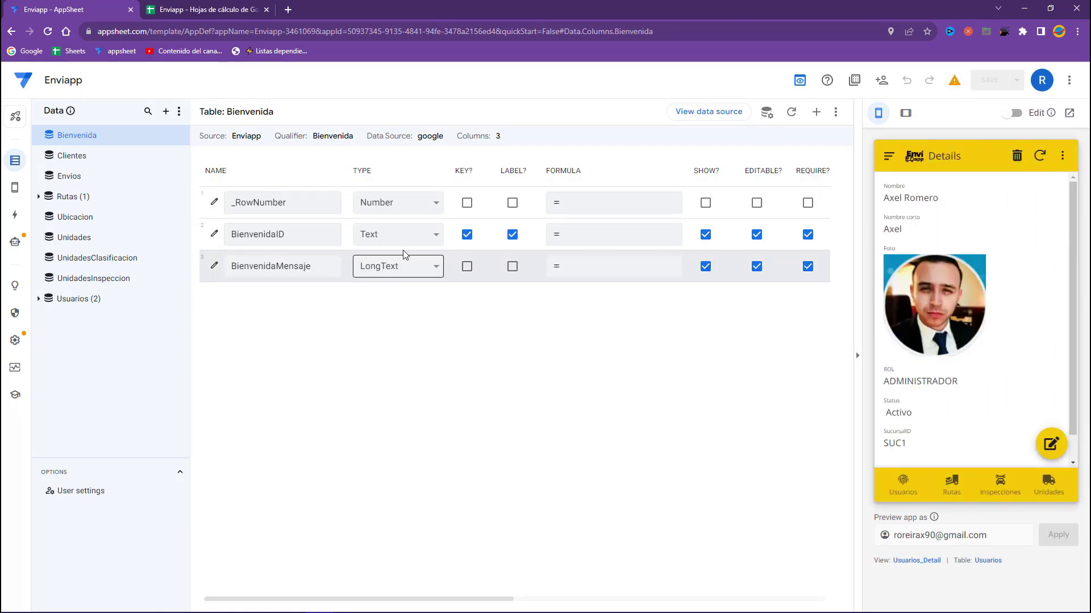
Create virtual column BienvenidaUsuario on Bienvenida and begin its App formula.
{"action": "left_click", "coordinate": [817, 112]}
{"action": "triple_click", "coordinate": [559, 171]}
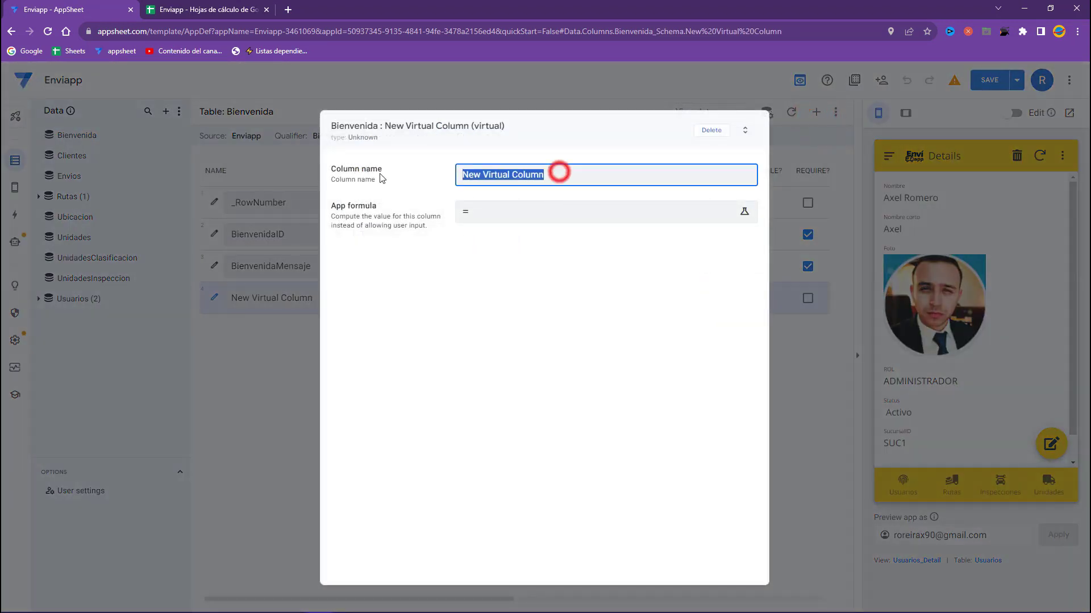
{"action": "type", "text": "BienvenidaUsuario"}
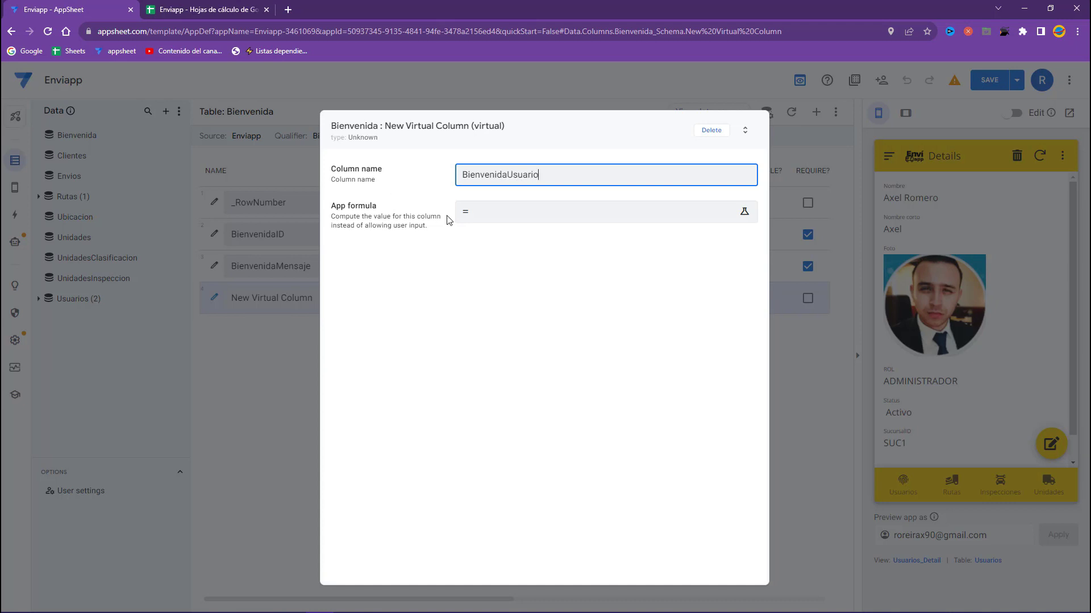
{"action": "left_click", "coordinate": [504, 217]}
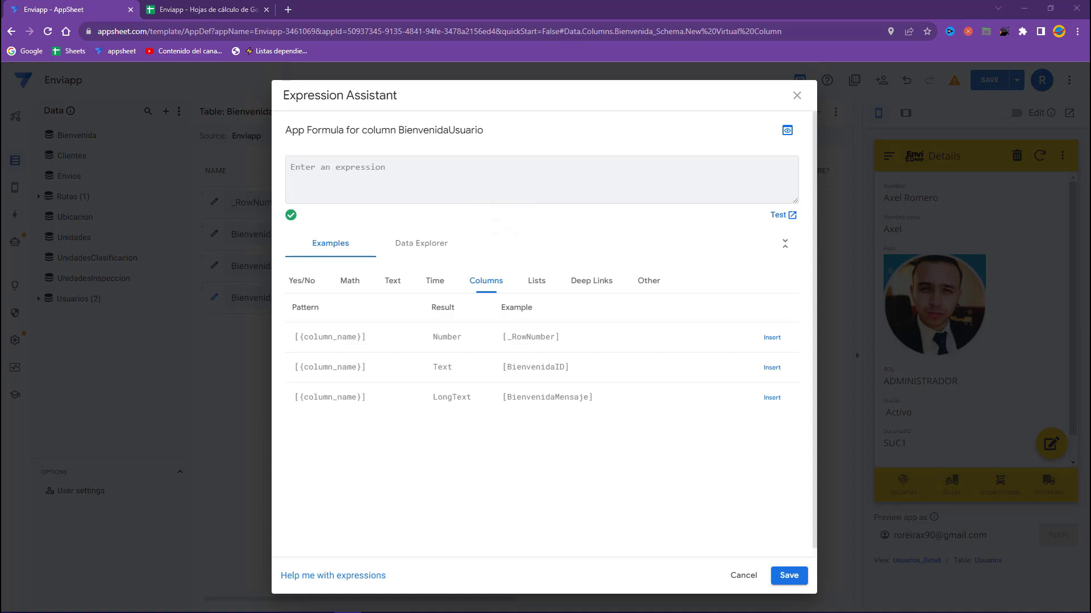
Write the formula CONCATENATE("¡Hola ", LOOKUP(USEREMAIL(), "Usuarios", "UsuarioCorreo", "UsuarioNombreCorto")).
{"action": "left_click", "coordinate": [435, 184]}
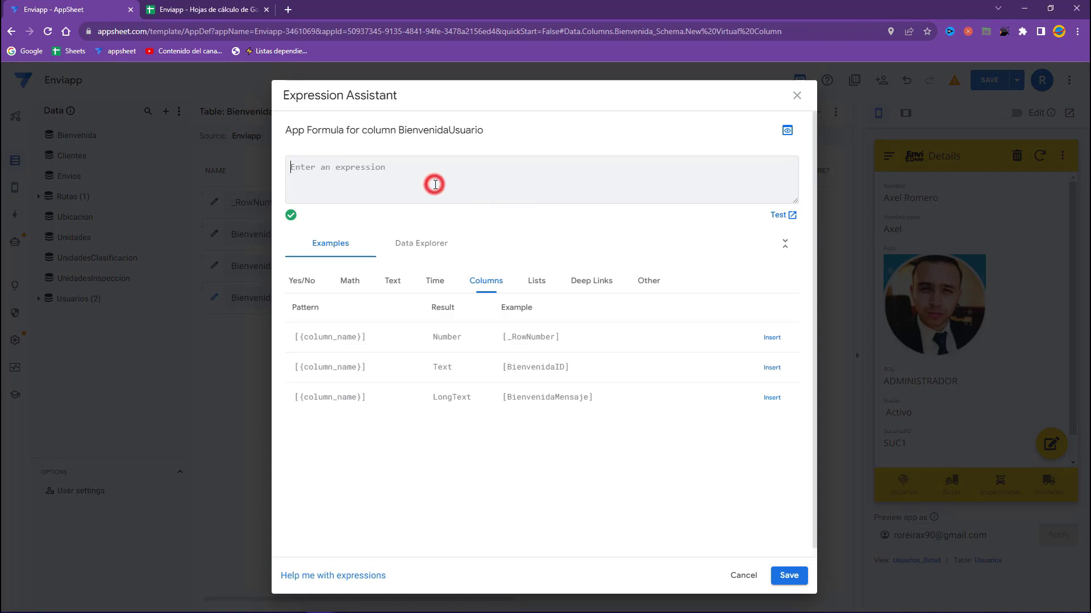
{"action": "type", "text": "\""}
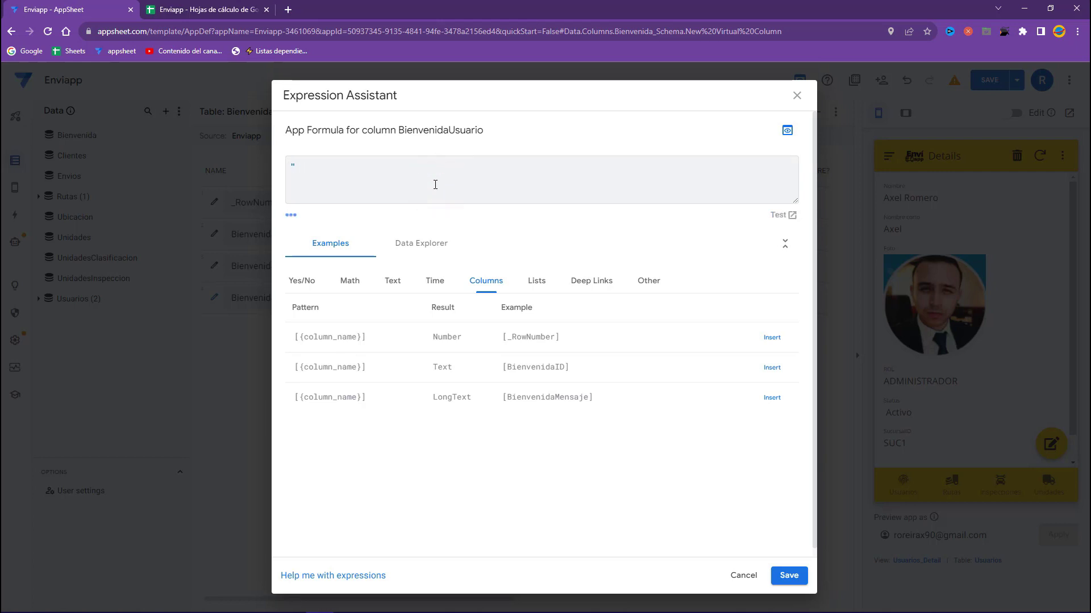
{"action": "key", "text": "BackSpace"}
{"action": "type", "text": "CONCATENATE"}
{"action": "type", "text": "("}
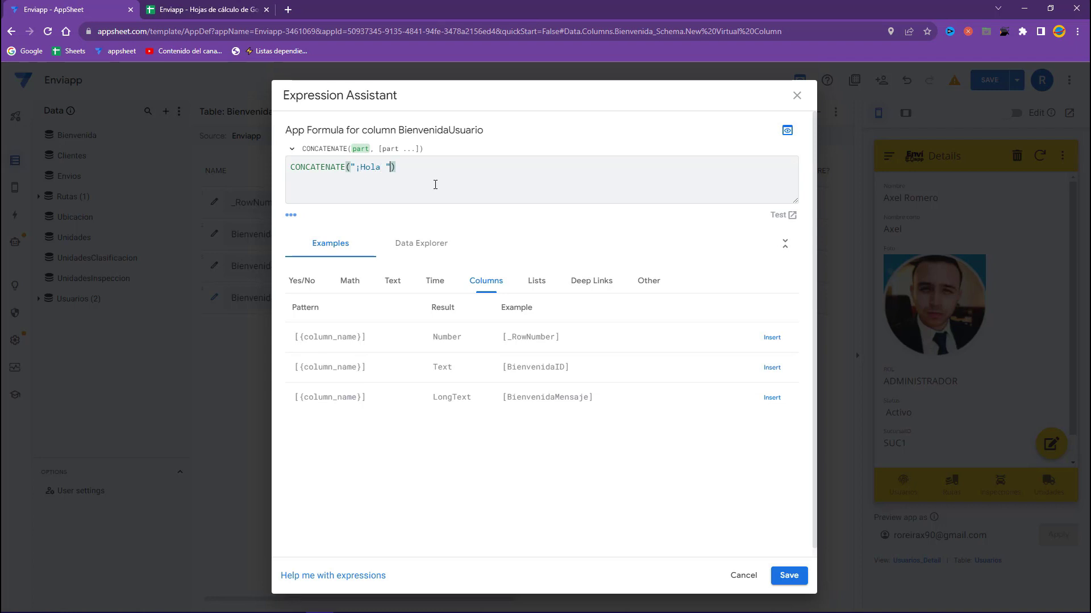
{"action": "type", "text": ","}
{"action": "left_click", "coordinate": [400, 168]}
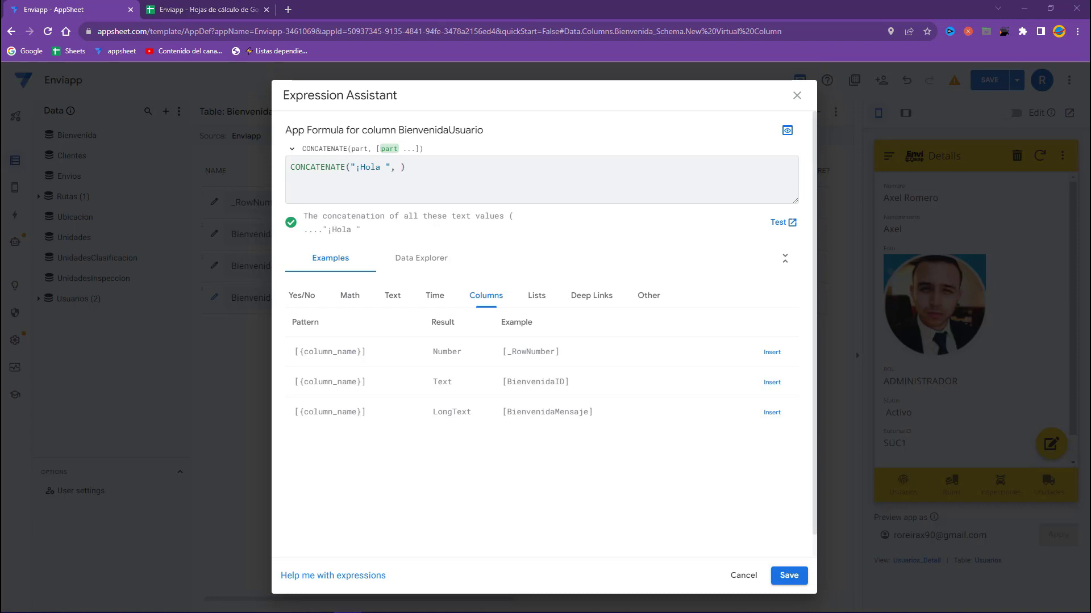
{"action": "left_click", "coordinate": [401, 166]}
{"action": "type", "text": "LOOKUP(USEREMAIL(), \"Usuarios\", \"UsuarioCorreo\", \"UsuarioNombreCorto\")"}
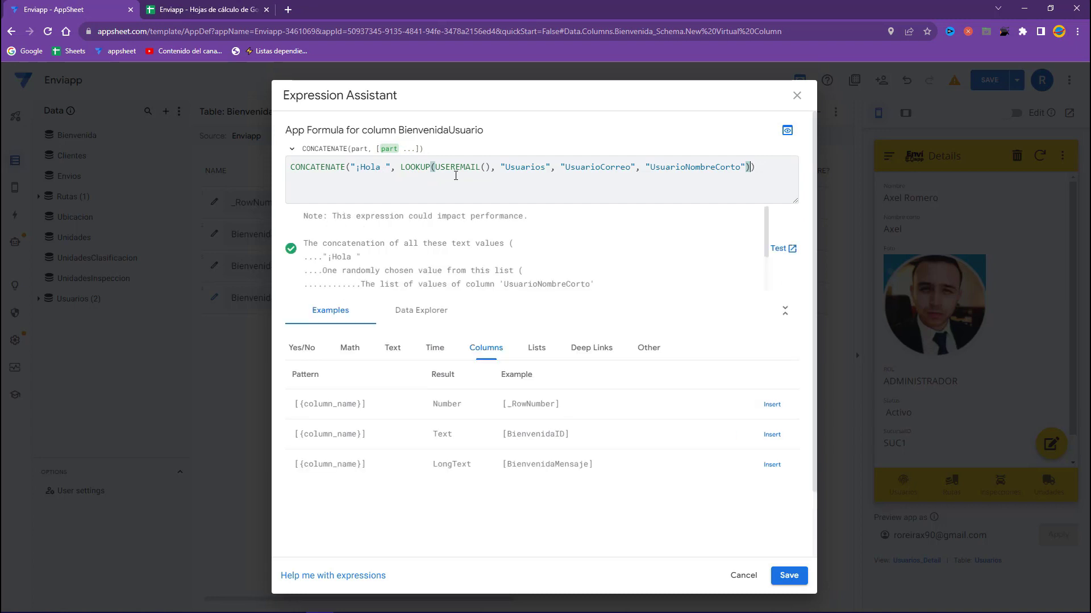
{"action": "left_click_drag", "start_coordinate": [435, 167], "coordinate": [491, 167]}
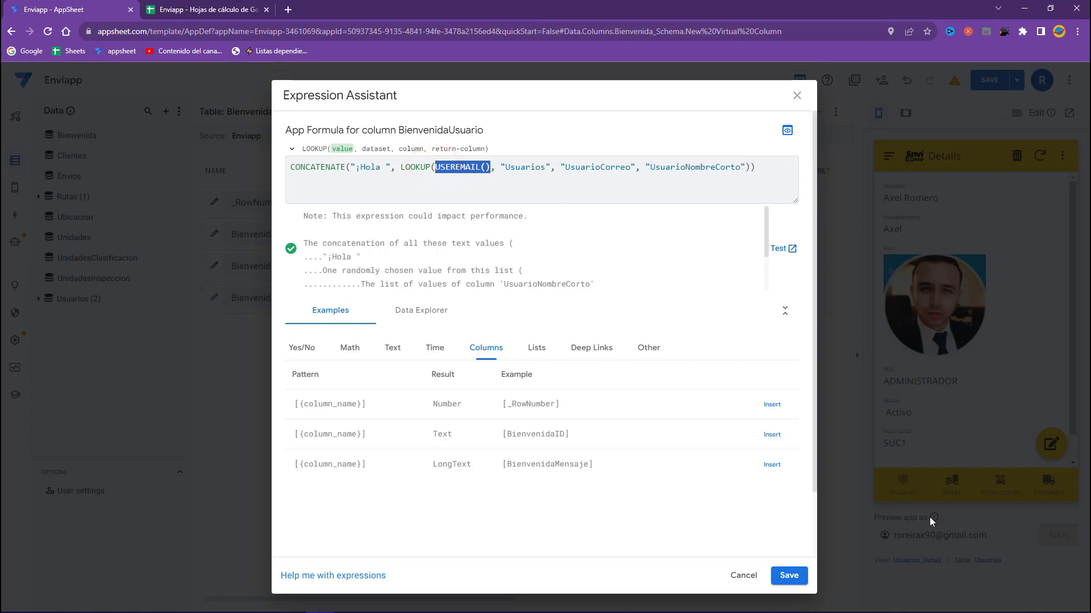
{"action": "double_click", "coordinate": [510, 166]}
Check the formula's UsuarioCorreo and UsuarioNombreCorto against columns E and C of the Usuarios sheet.
{"action": "left_click", "coordinate": [236, 12]}
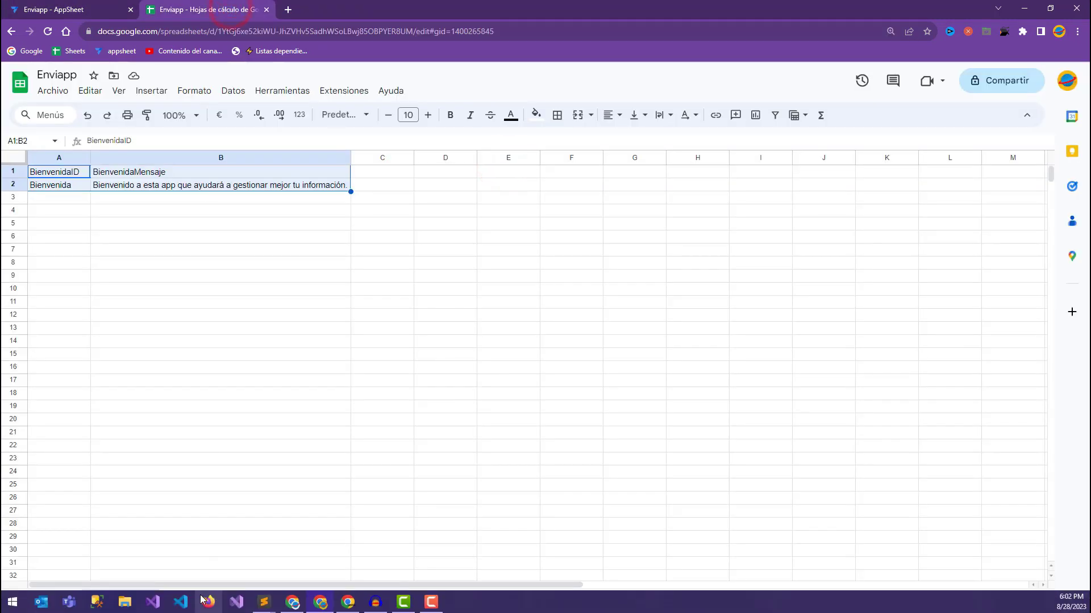
{"action": "left_click", "coordinate": [183, 600]}
{"action": "left_click", "coordinate": [74, 9]}
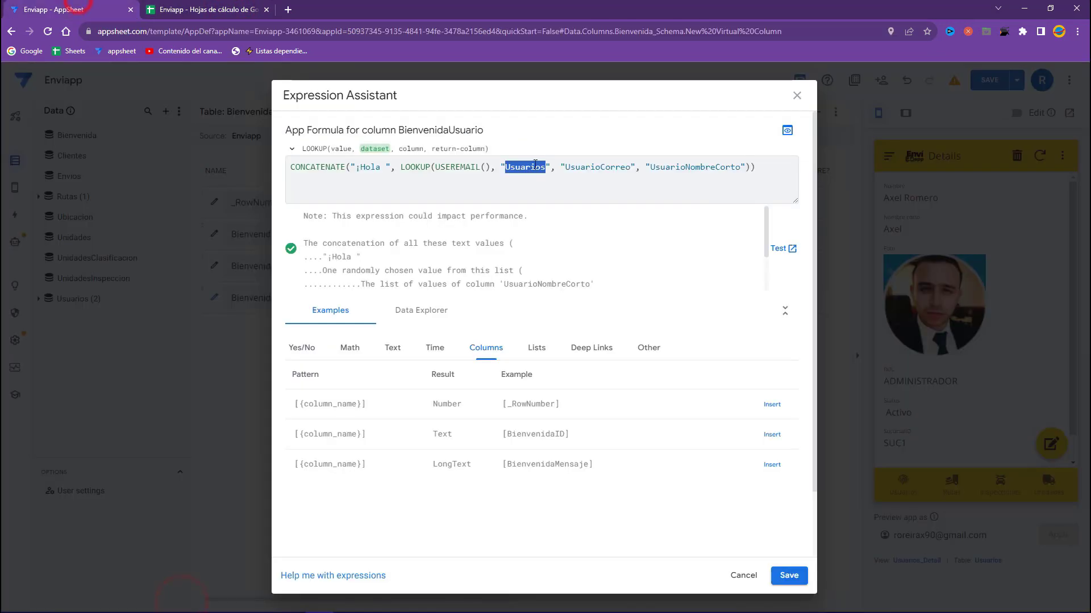
{"action": "double_click", "coordinate": [575, 169]}
{"action": "key", "text": "ctrl+Tab"}
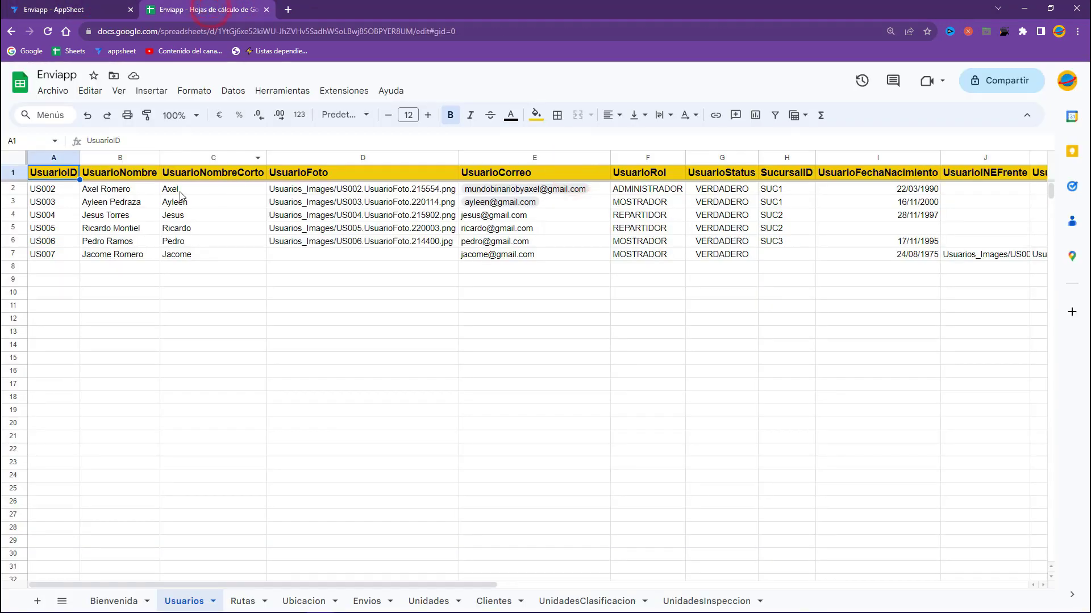
{"action": "left_click", "coordinate": [605, 189]}
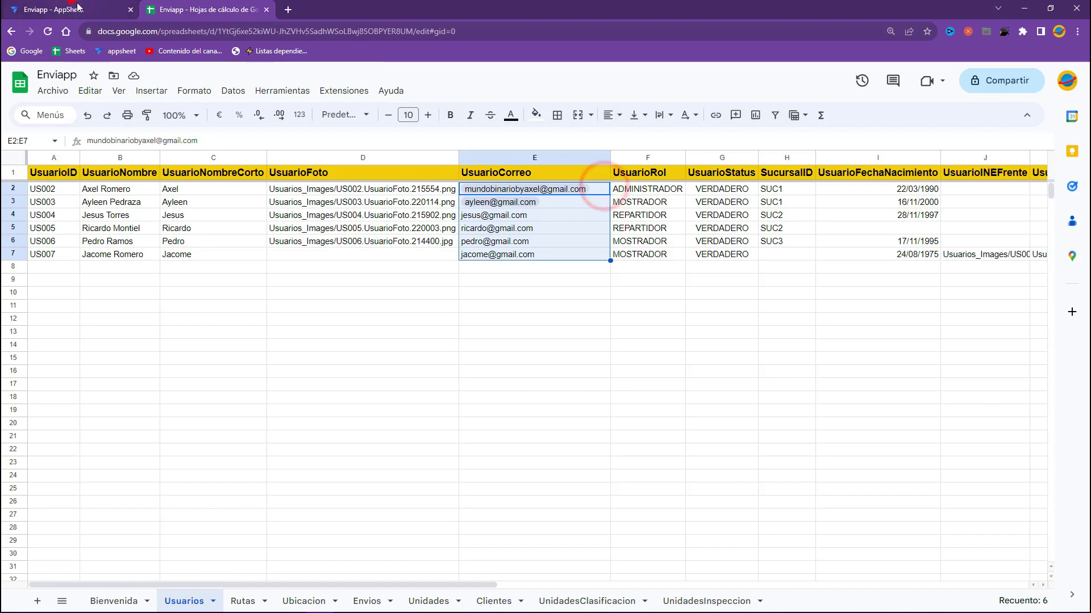
{"action": "key", "text": "ctrl+Tab"}
{"action": "left_click_drag", "start_coordinate": [668, 167], "coordinate": [716, 167]}
{"action": "key", "text": "ctrl+Tab"}
{"action": "left_click", "coordinate": [215, 190]}
{"action": "key", "text": "ctrl+shift+Down"}
{"action": "left_click", "coordinate": [92, 4]}
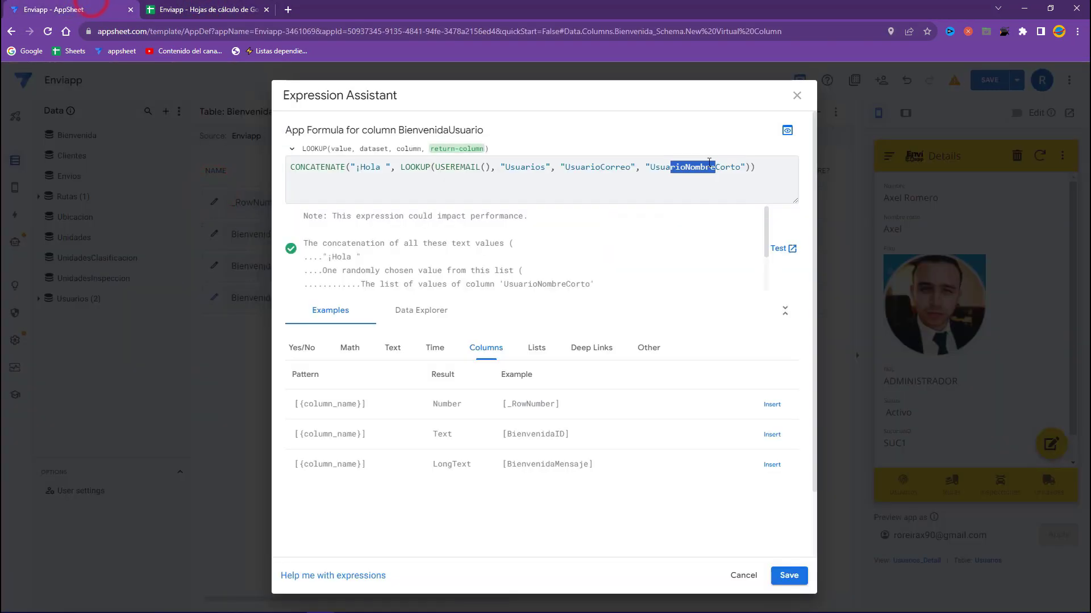
Append , "!" after the LOOKUP, then save the column and the app.
{"action": "left_click", "coordinate": [750, 168]}
{"action": "type", "text": ", \"\""}
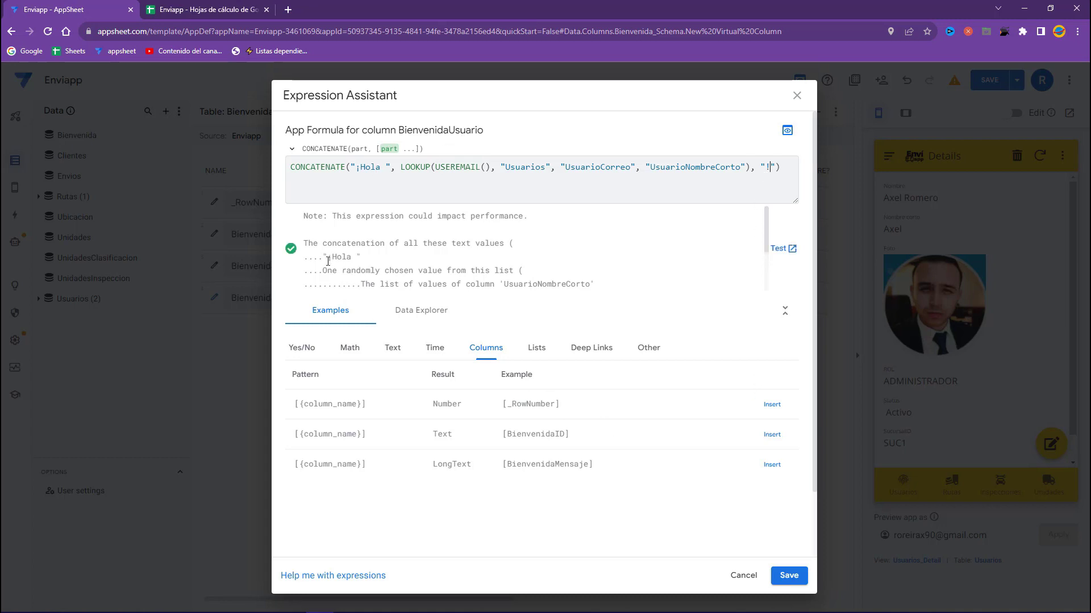
{"action": "left_click", "coordinate": [786, 575]}
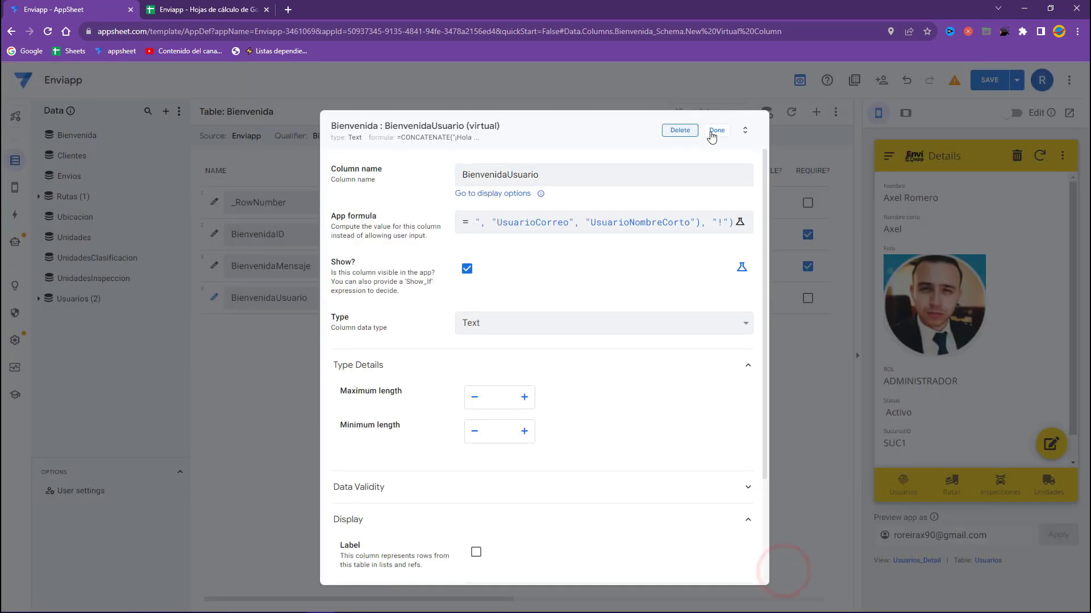
{"action": "left_click", "coordinate": [723, 130]}
{"action": "left_click", "coordinate": [989, 79]}
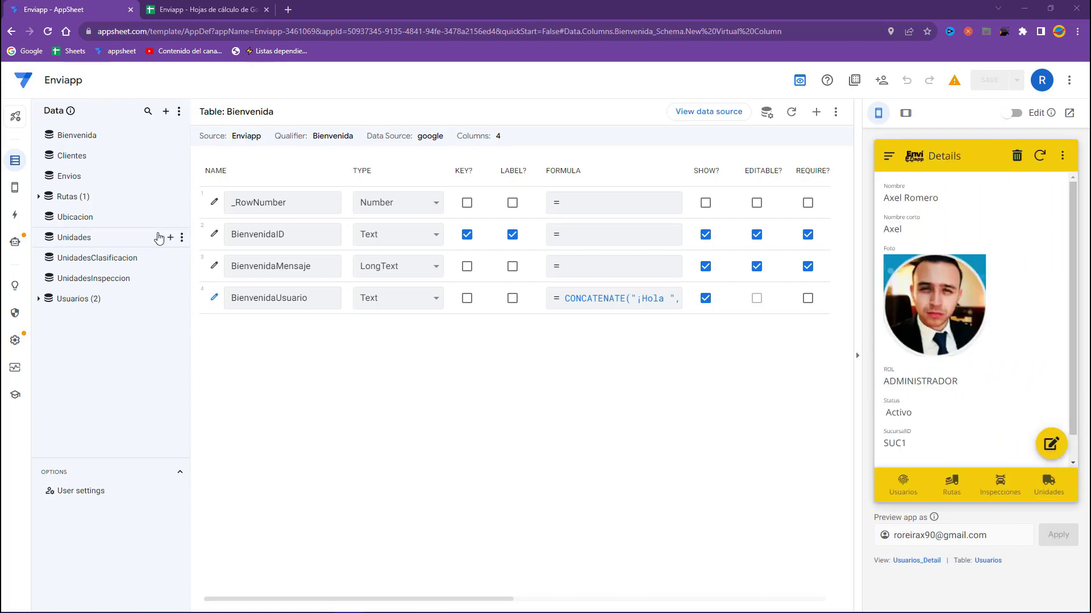
{"action": "mouse_move", "coordinate": [14, 187]}
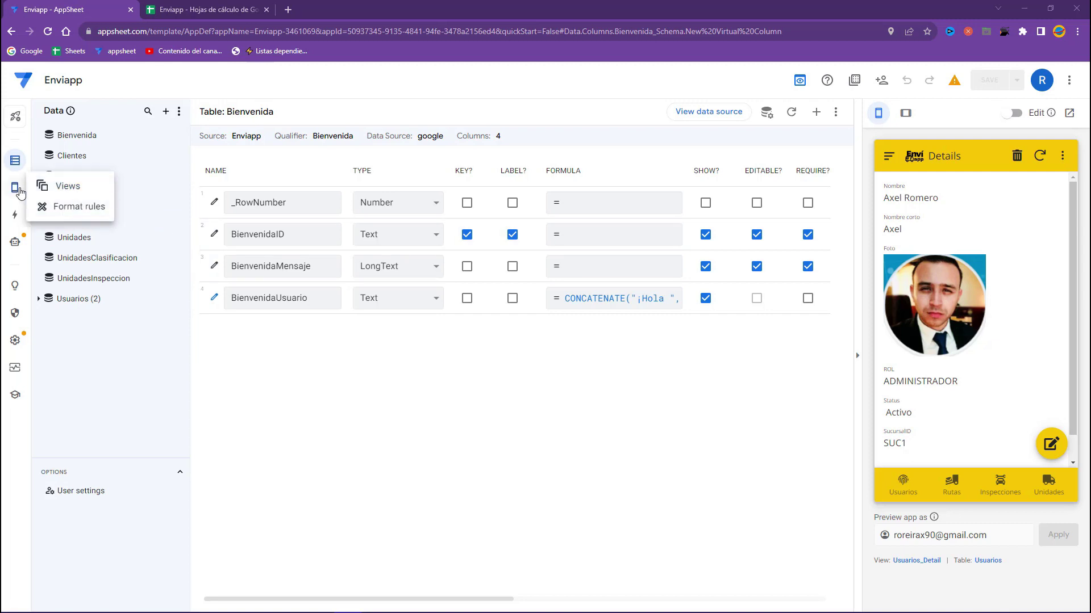
Add a new primary navigation view named Bienvenida.
{"action": "left_click", "coordinate": [52, 186]}
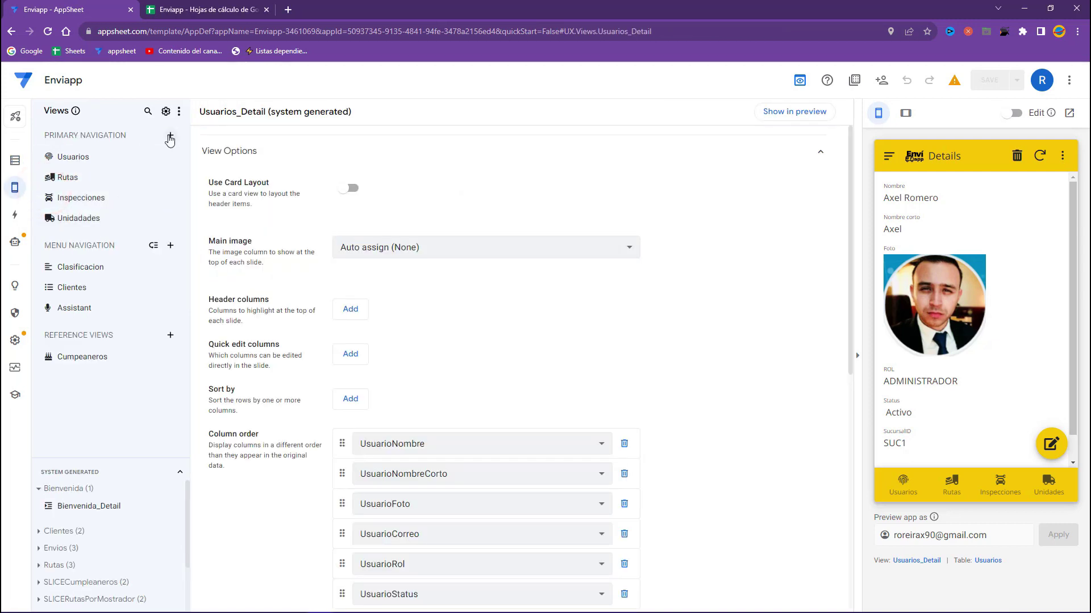
{"action": "left_click", "coordinate": [170, 137]}
{"action": "left_click", "coordinate": [386, 431]}
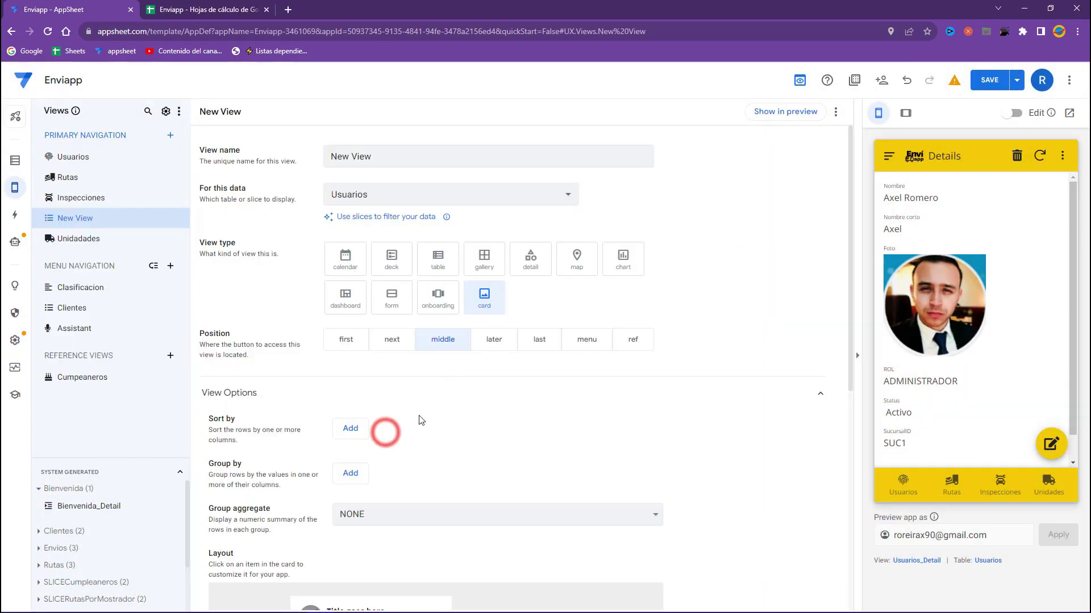
{"action": "triple_click", "coordinate": [397, 157]}
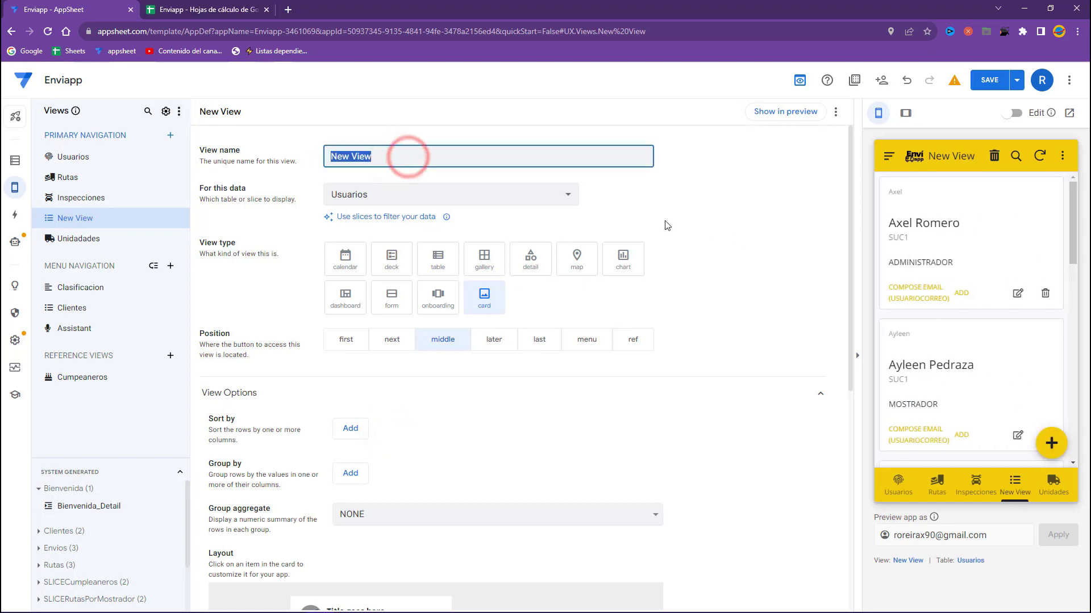
{"action": "type", "text": "Bienvenida"}
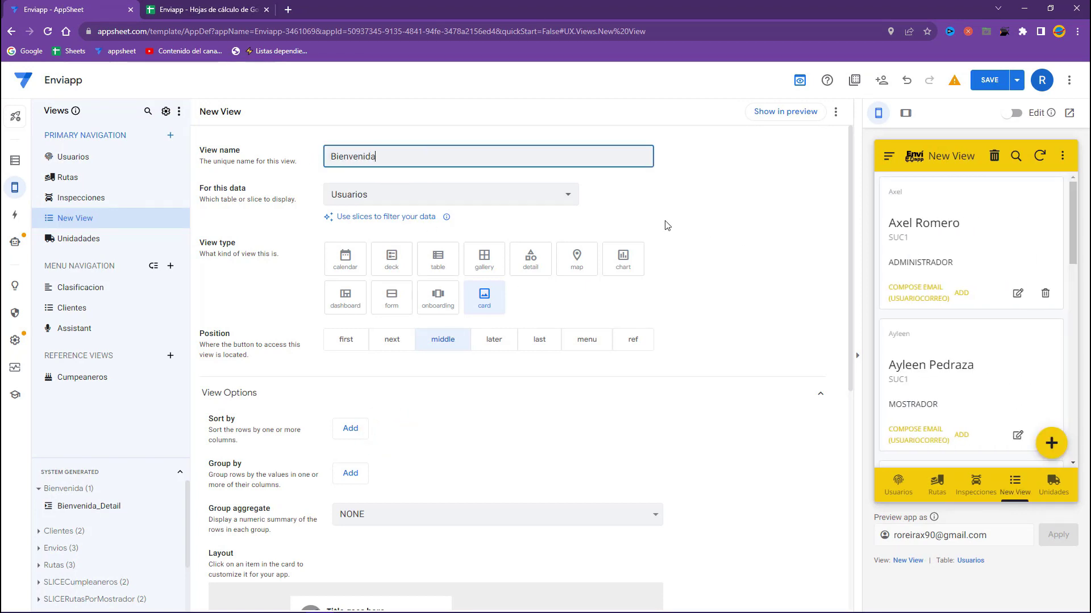
Feed the view from the Bienvenida table and select the preview user's email.
{"action": "left_click", "coordinate": [359, 194]}
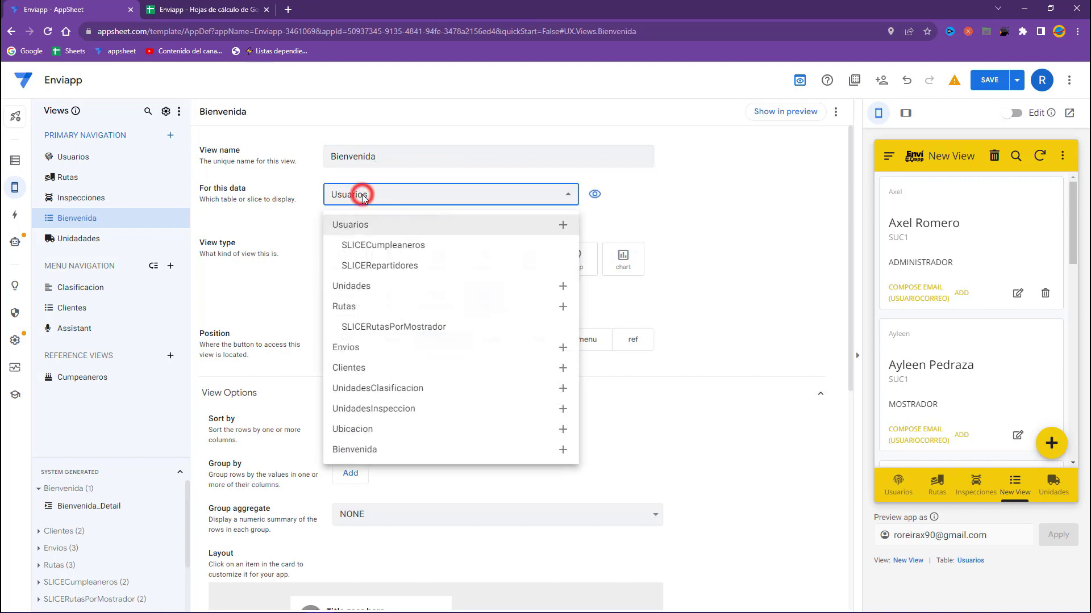
{"action": "left_click", "coordinate": [372, 450]}
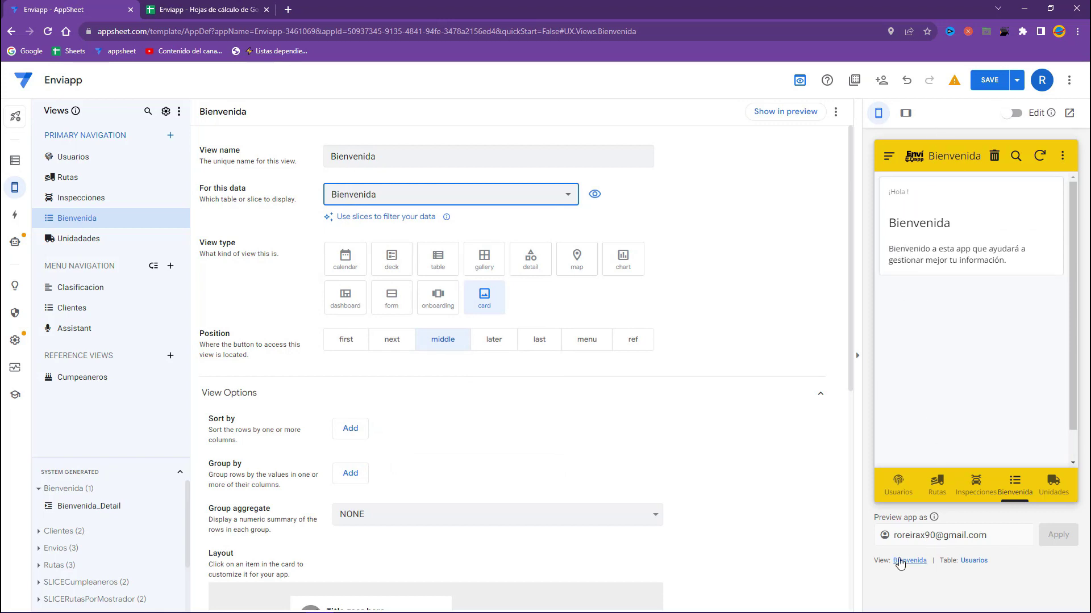
{"action": "triple_click", "coordinate": [986, 539]}
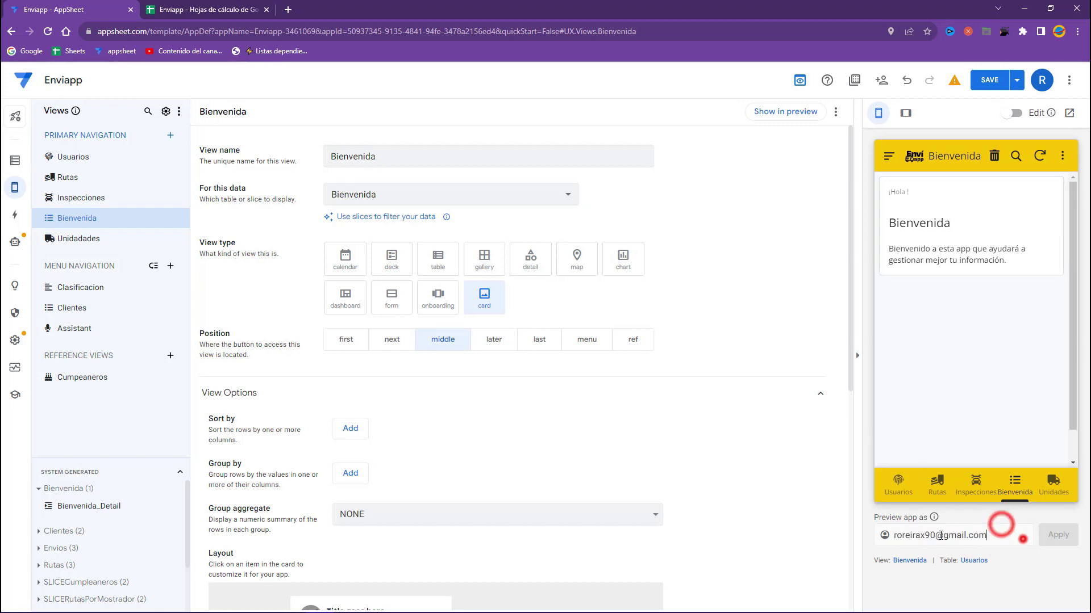
Check the user emails in the spreadsheet and save the app.
{"action": "left_click", "coordinate": [151, 8]}
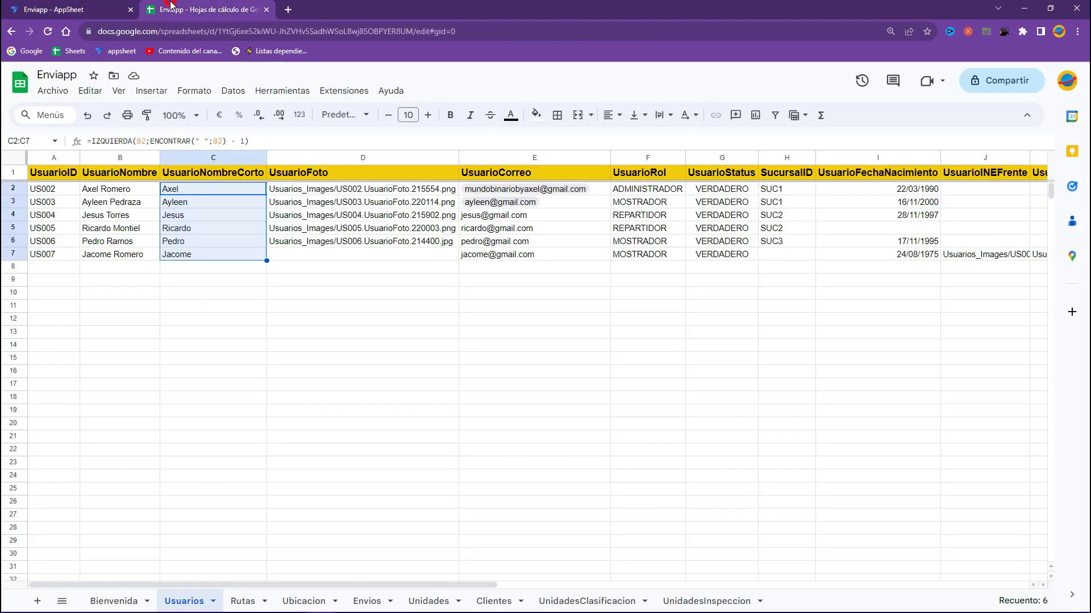
{"action": "left_click", "coordinate": [74, 9]}
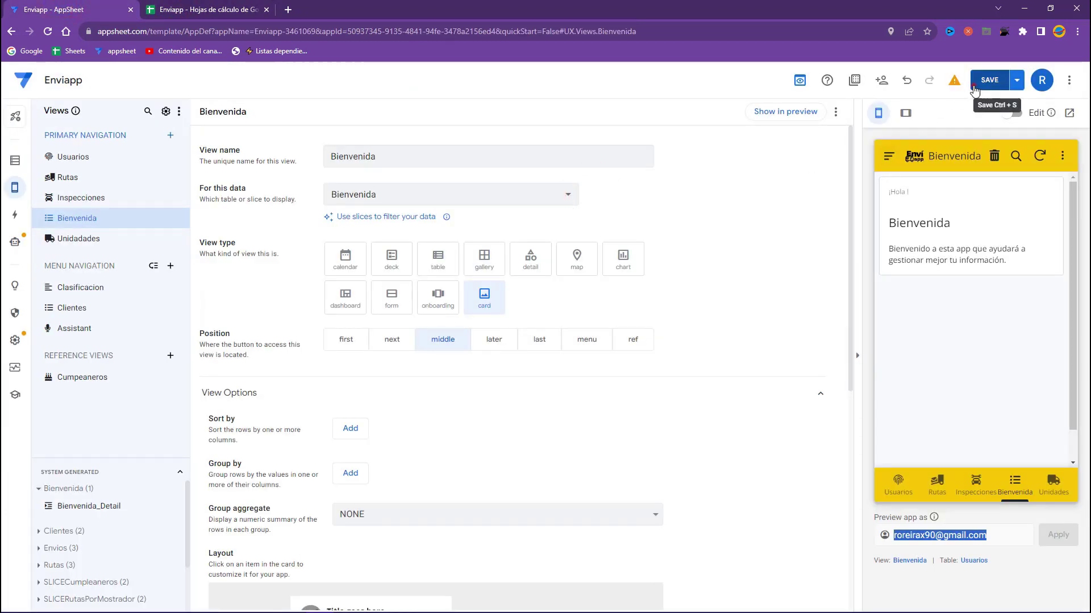
{"action": "left_click", "coordinate": [975, 88]}
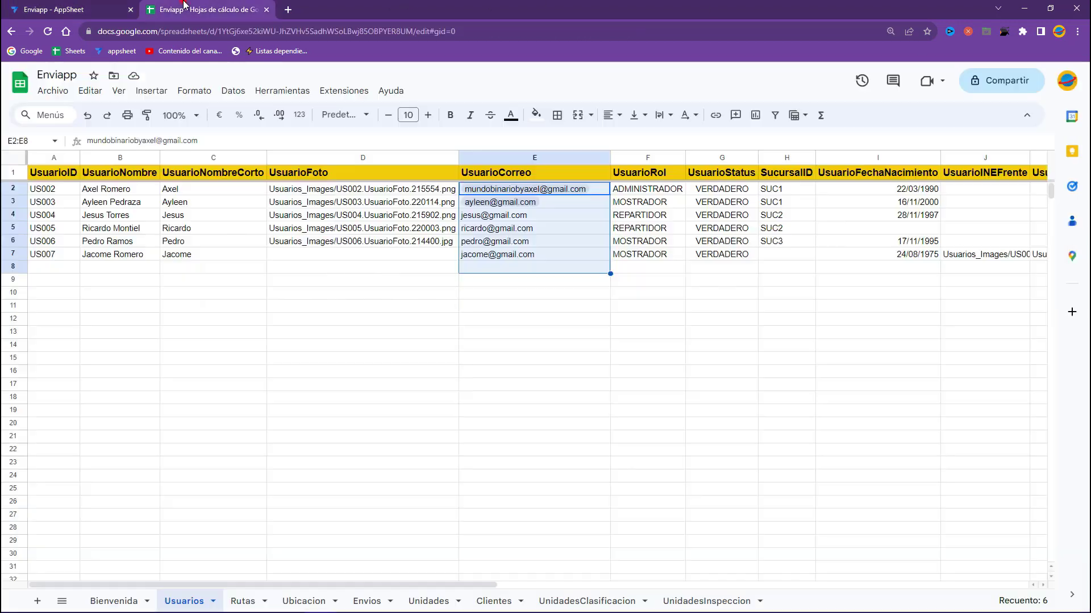
Preview the app as the administrator, using their email from cell E2 of Usuarios.
{"action": "left_click", "coordinate": [188, 10]}
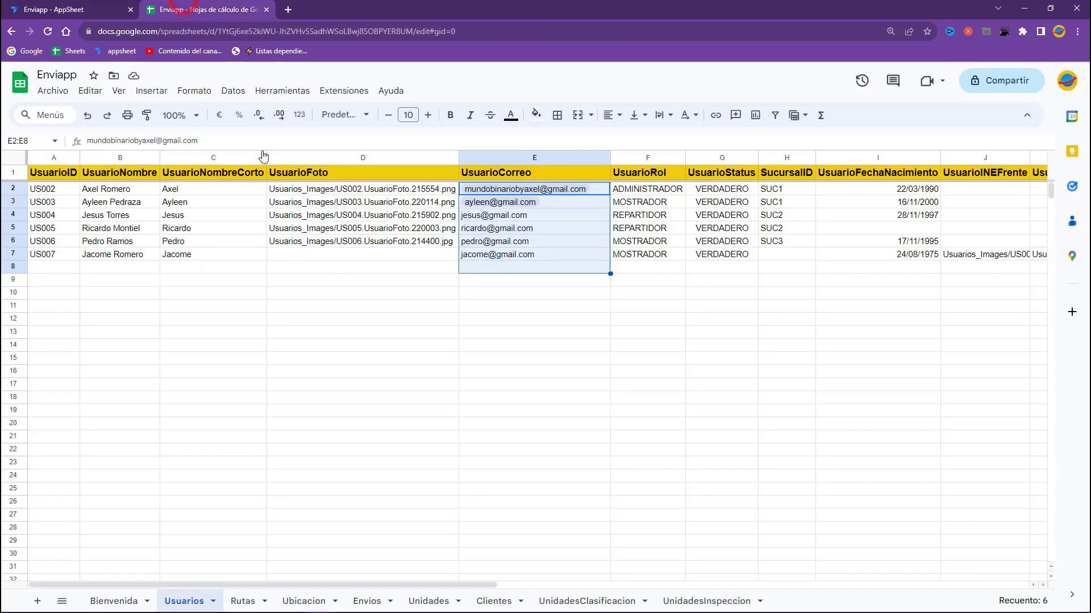
{"action": "left_click", "coordinate": [592, 219]}
{"action": "left_click", "coordinate": [597, 196]}
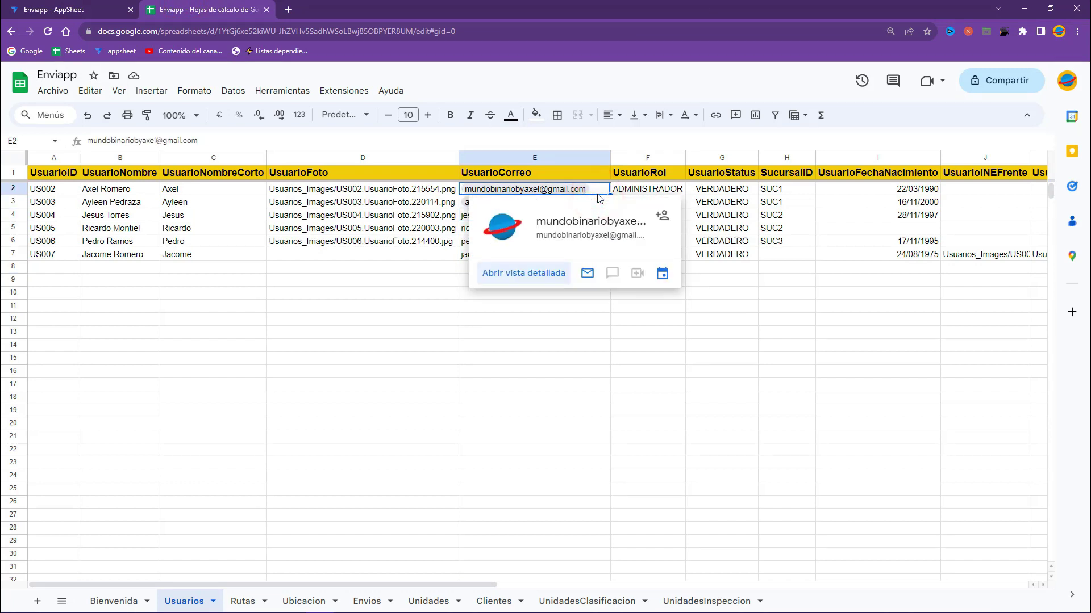
{"action": "left_click", "coordinate": [74, 10]}
{"action": "triple_click", "coordinate": [1006, 533]}
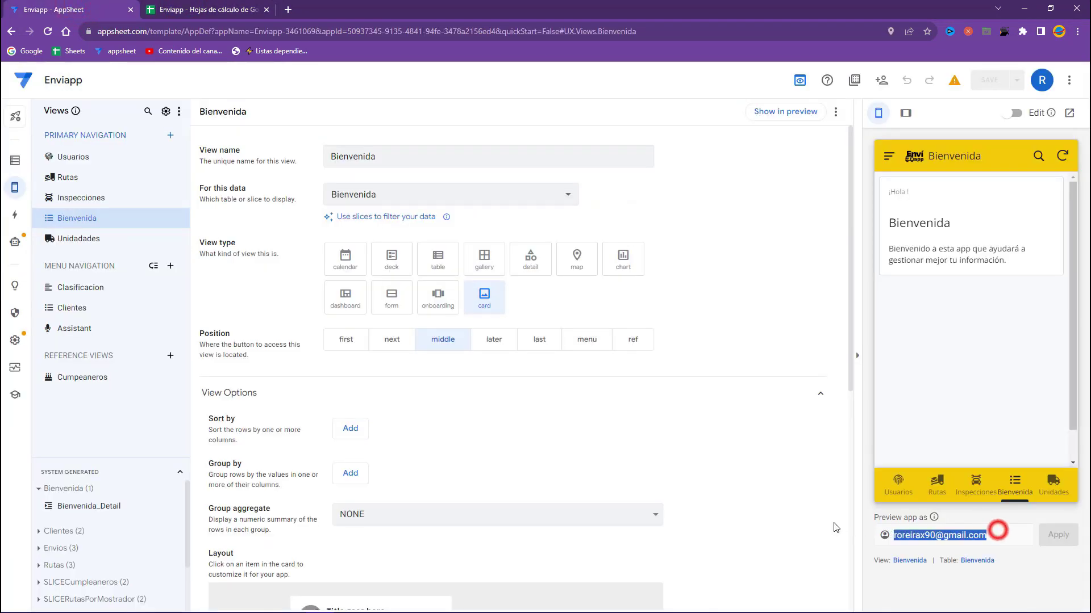
{"action": "key", "text": "ctrl+v"}
{"action": "left_click", "coordinate": [1057, 544]}
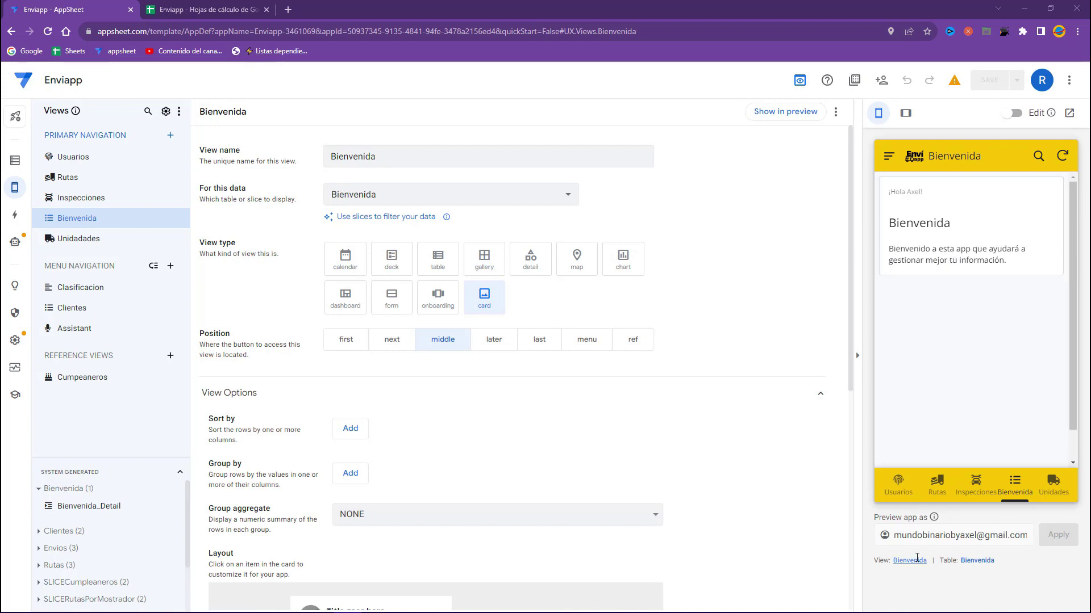
Make Bienvenida a detail view with the No Headings display mode.
{"action": "left_click", "coordinate": [916, 559]}
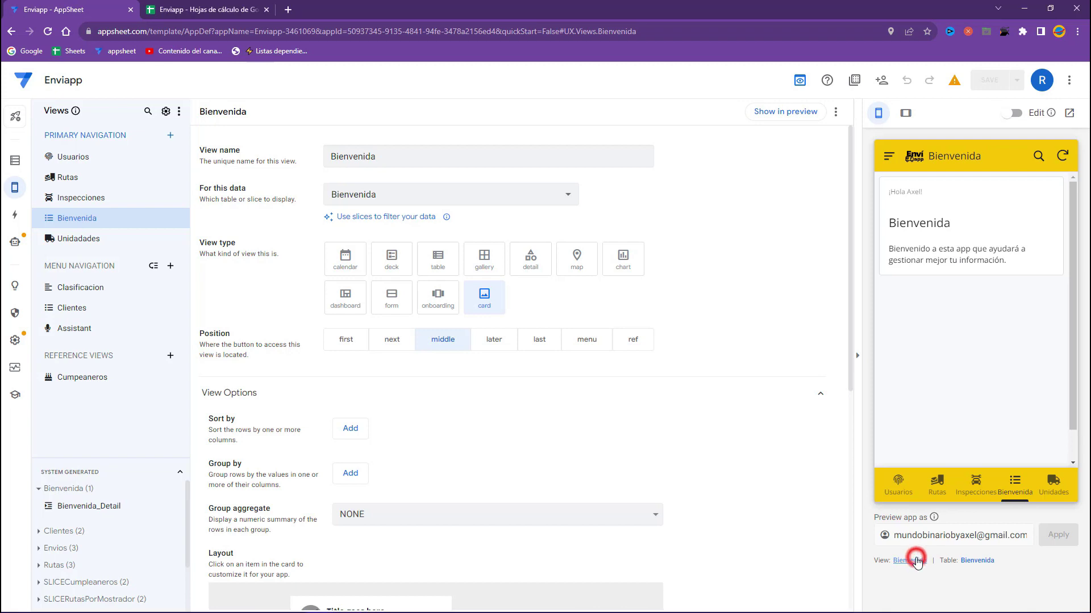
{"action": "left_click", "coordinate": [531, 269]}
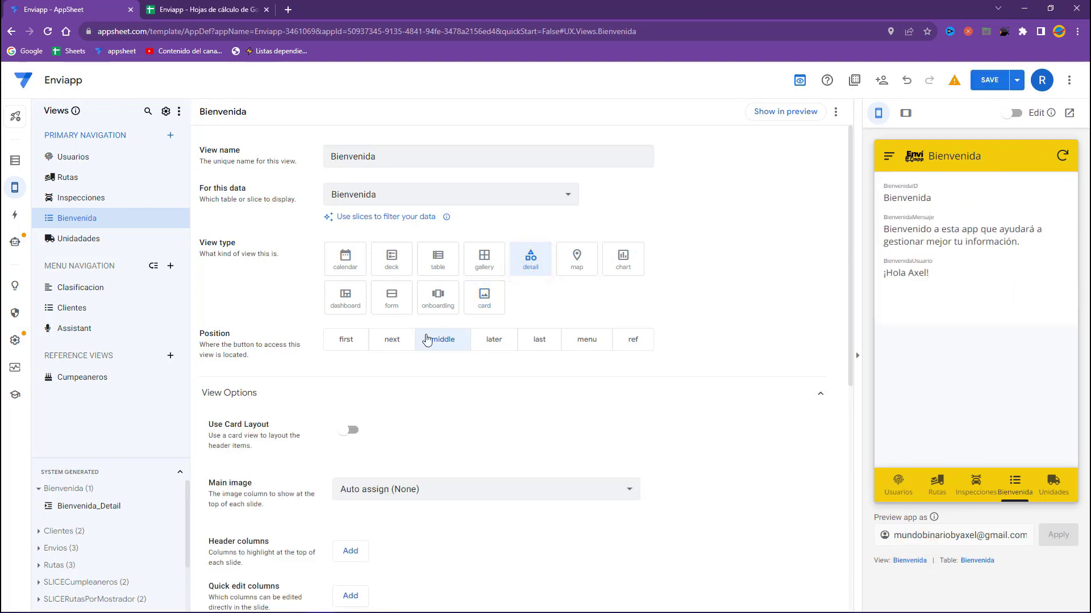
{"action": "scroll", "coordinate": [472, 341], "scroll_direction": "down", "scroll_amount": 1}
{"action": "scroll", "coordinate": [472, 340], "scroll_direction": "down", "scroll_amount": 2}
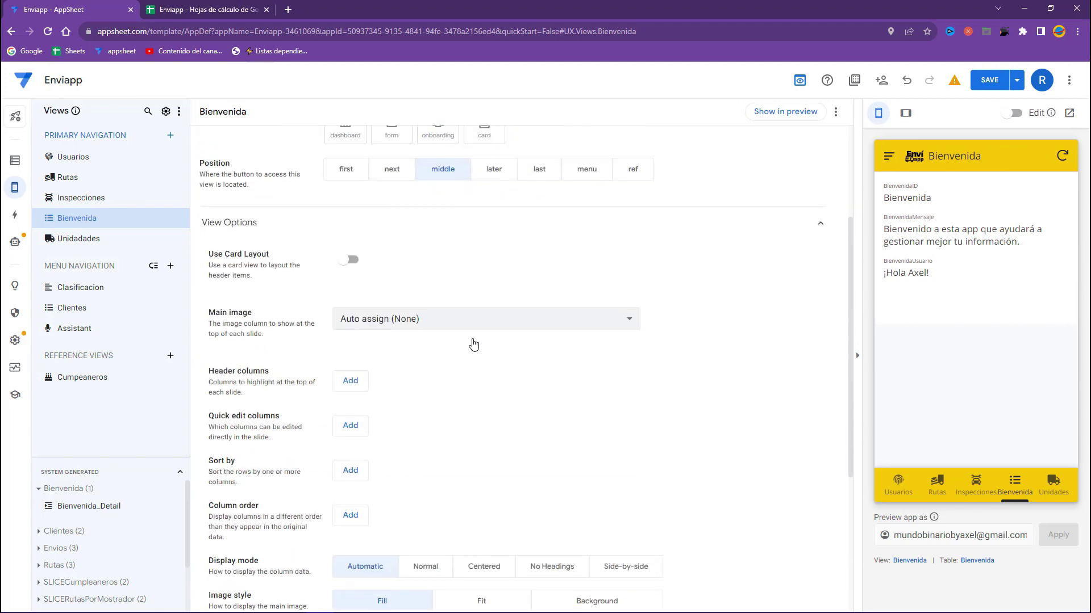
{"action": "scroll", "coordinate": [471, 341], "scroll_direction": "down", "scroll_amount": 1}
{"action": "left_click", "coordinate": [553, 511]}
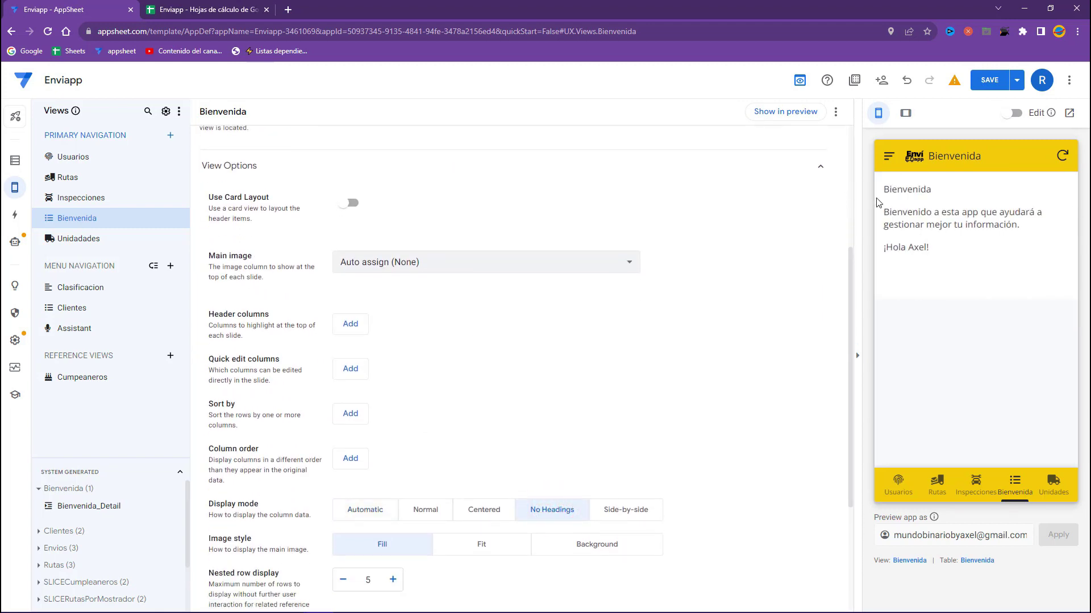
{"action": "scroll", "coordinate": [329, 347], "scroll_direction": "down", "scroll_amount": 3}
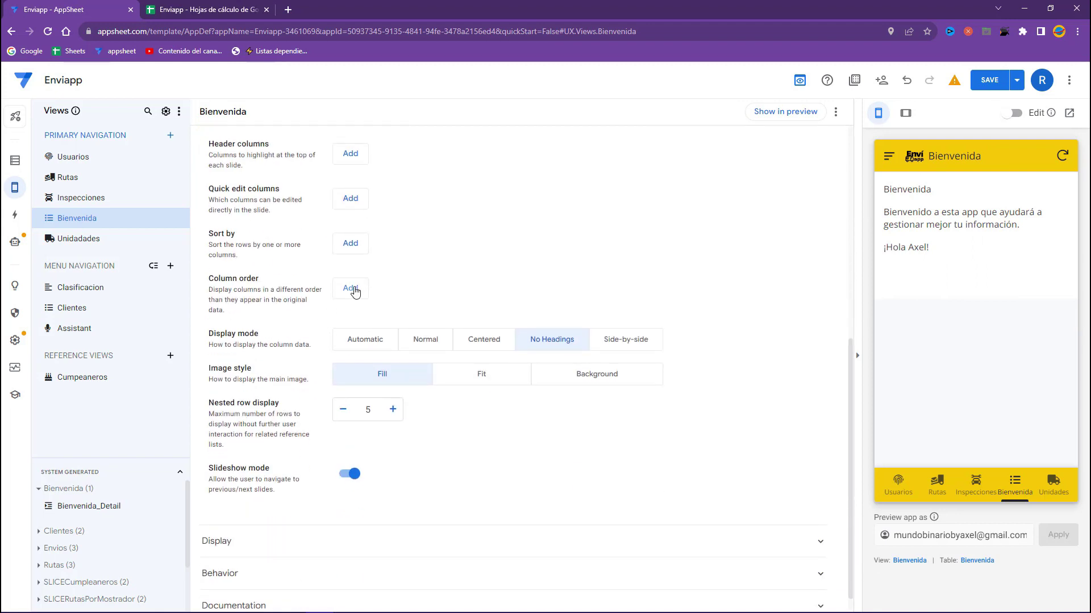
Set the column order to BienvenidaUsuario then BienvenidaMensaje and save the app.
{"action": "left_click", "coordinate": [352, 289]}
{"action": "left_click", "coordinate": [449, 286]}
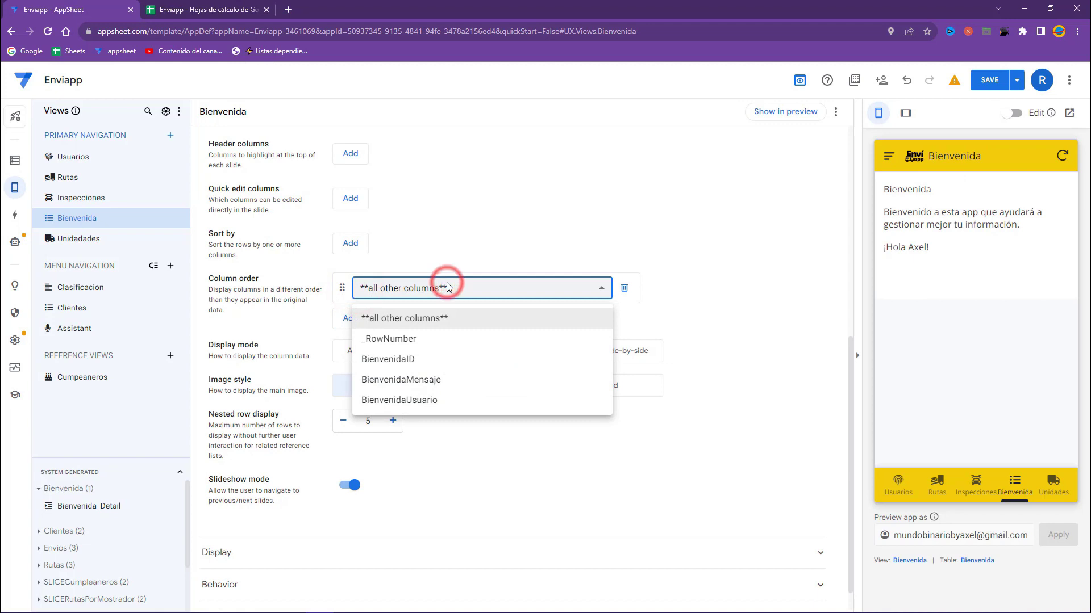
{"action": "left_click", "coordinate": [398, 400]}
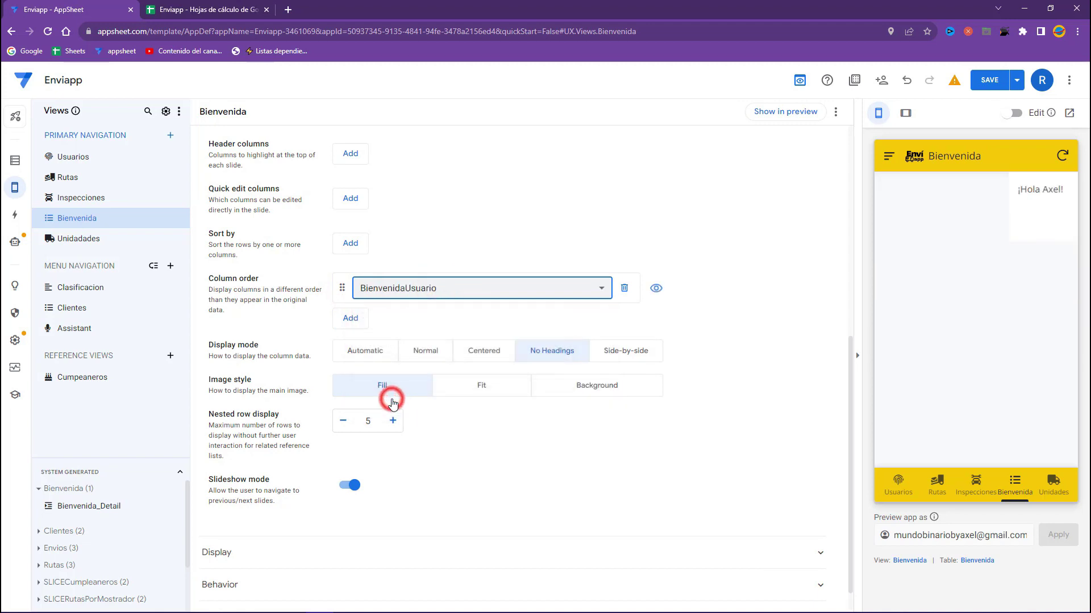
{"action": "left_click_drag", "start_coordinate": [891, 190], "coordinate": [919, 191]}
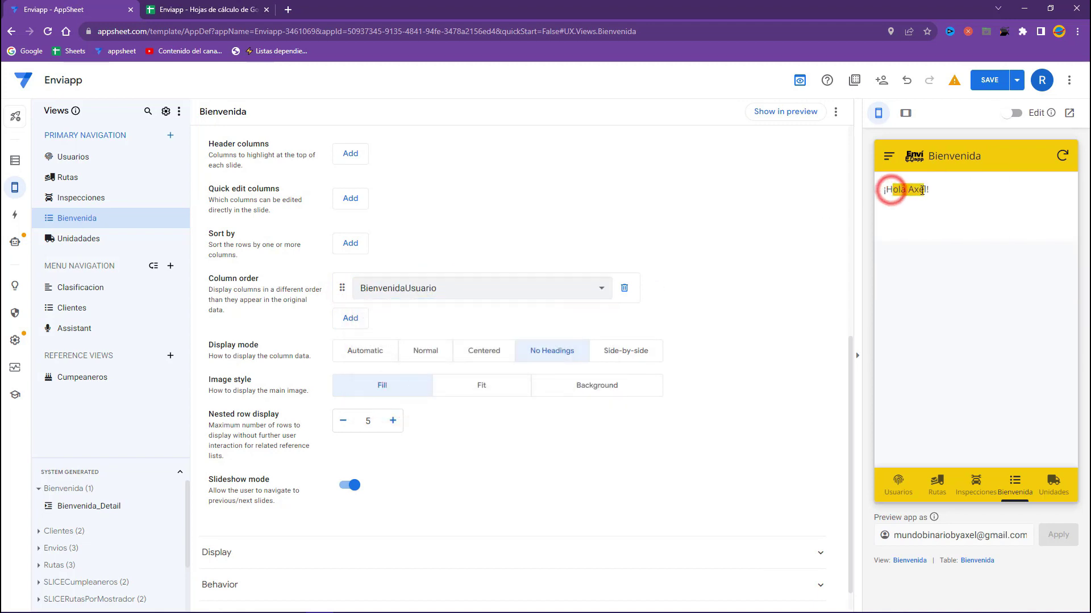
{"action": "left_click", "coordinate": [344, 318]}
{"action": "left_click", "coordinate": [390, 317]}
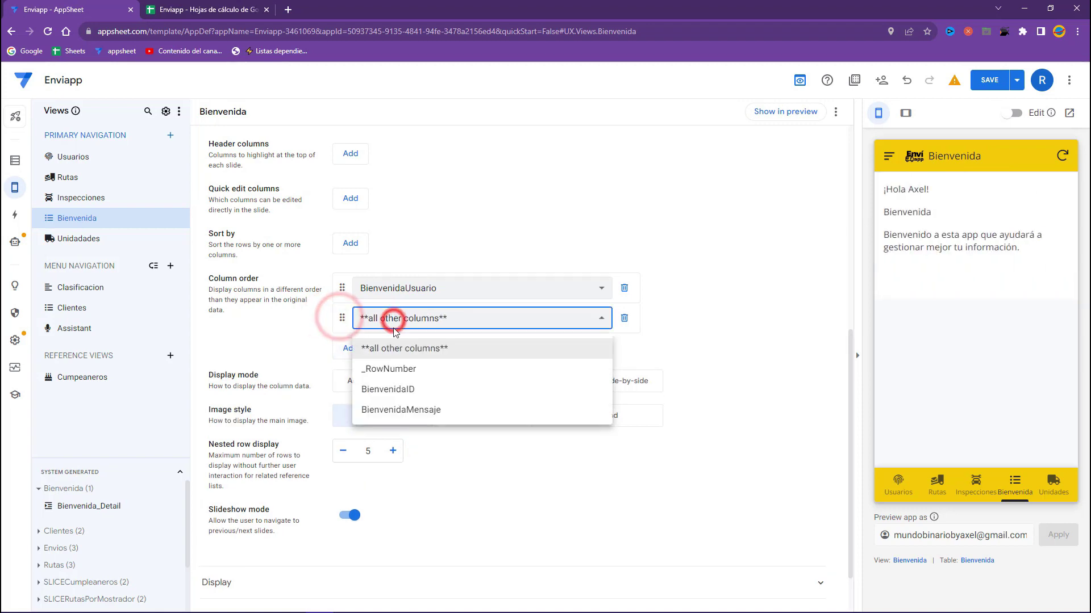
{"action": "left_click", "coordinate": [393, 410]}
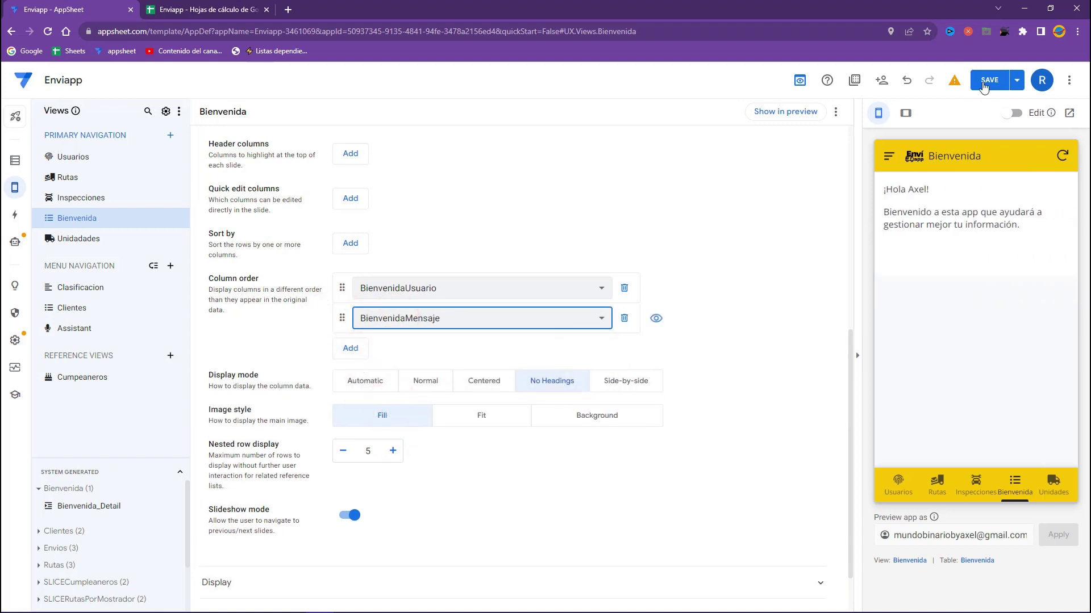
{"action": "left_click", "coordinate": [993, 80]}
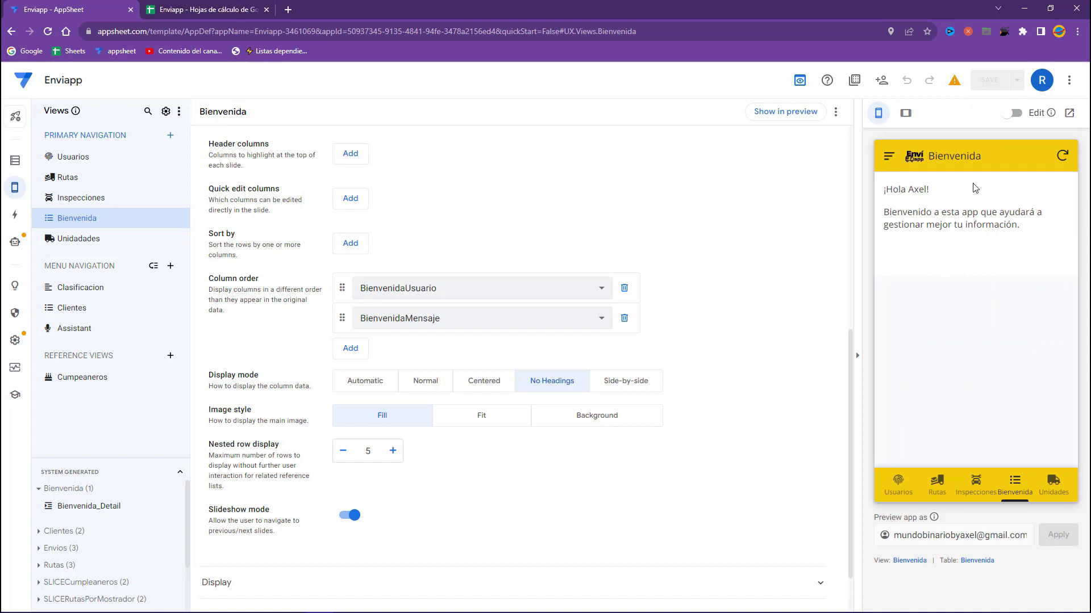
Copy the yellow header colour's hex value f1cc00 with the colour picker.
{"action": "key", "text": "super+shift+c"}
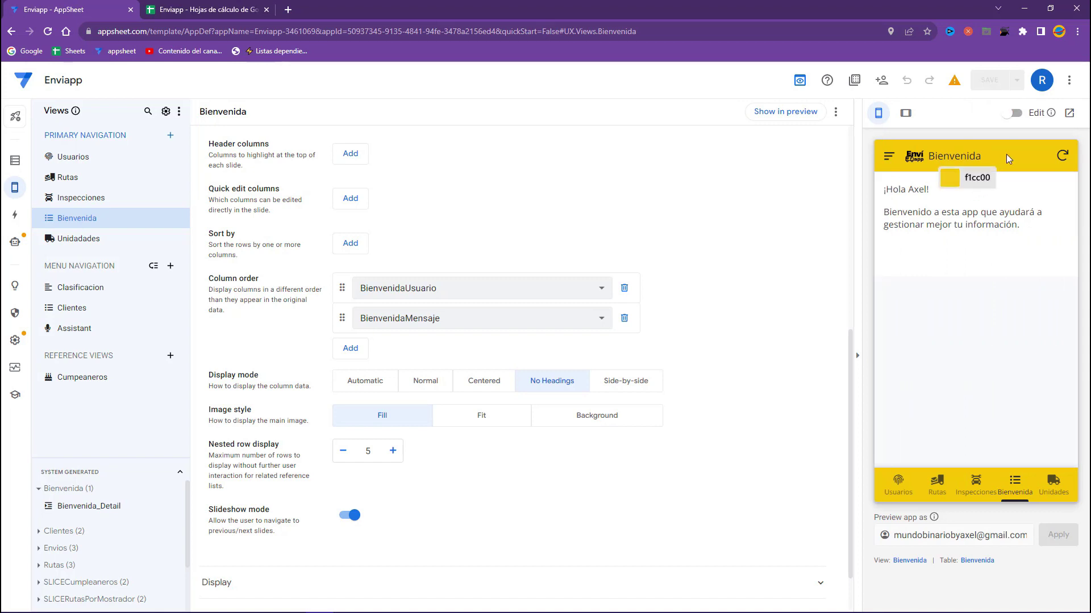
{"action": "left_click", "coordinate": [1005, 156]}
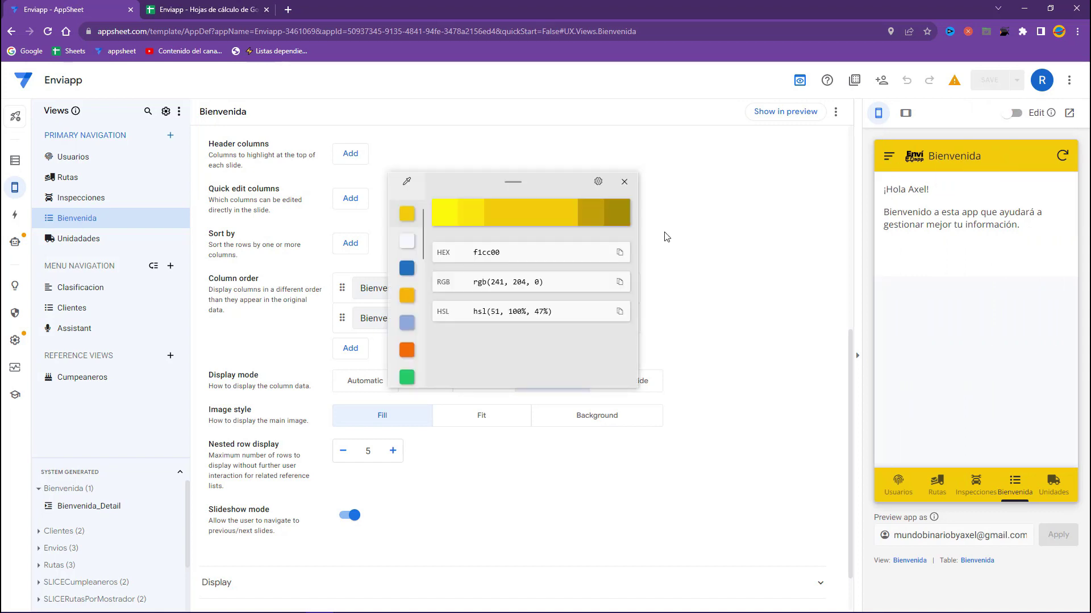
{"action": "left_click", "coordinate": [619, 252]}
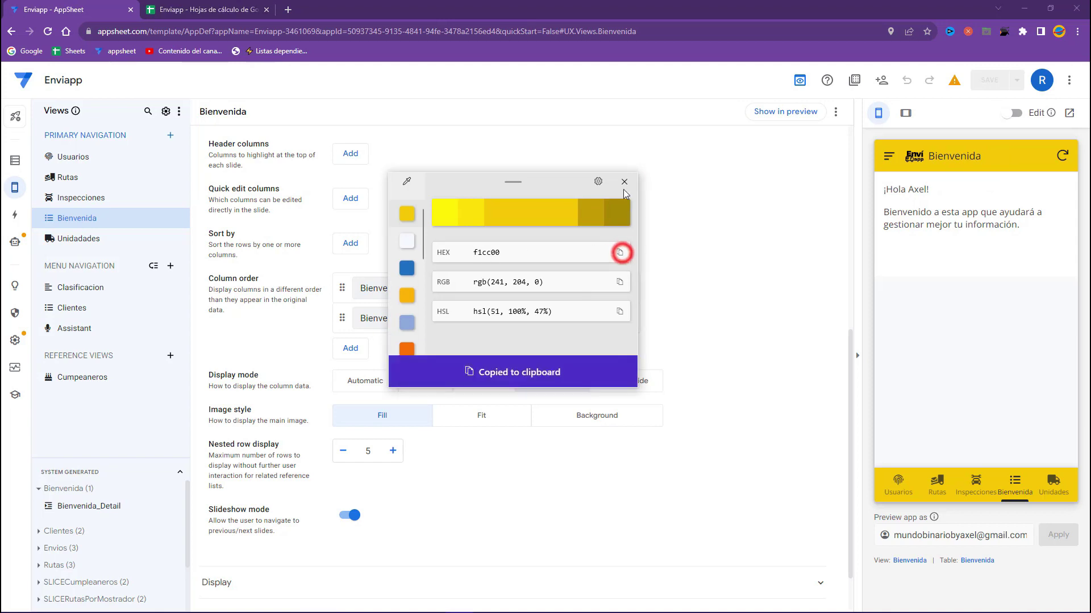
{"action": "left_click", "coordinate": [624, 183]}
Create a format rule named FORMATOHola for the Bienvenida table.
{"action": "mouse_move", "coordinate": [15, 187]}
{"action": "left_click", "coordinate": [67, 208]}
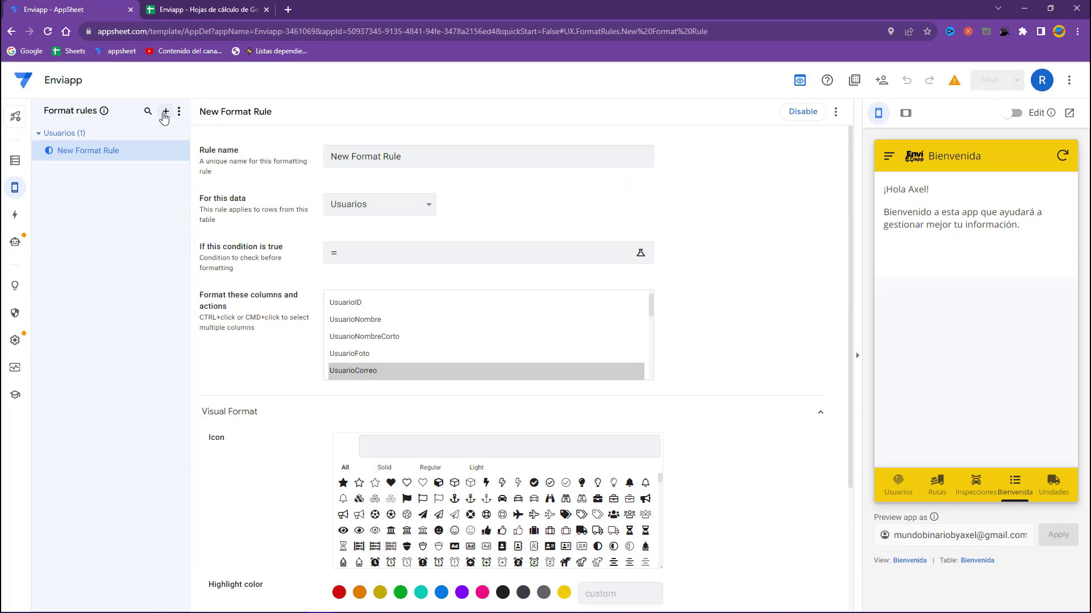
{"action": "triple_click", "coordinate": [426, 156]}
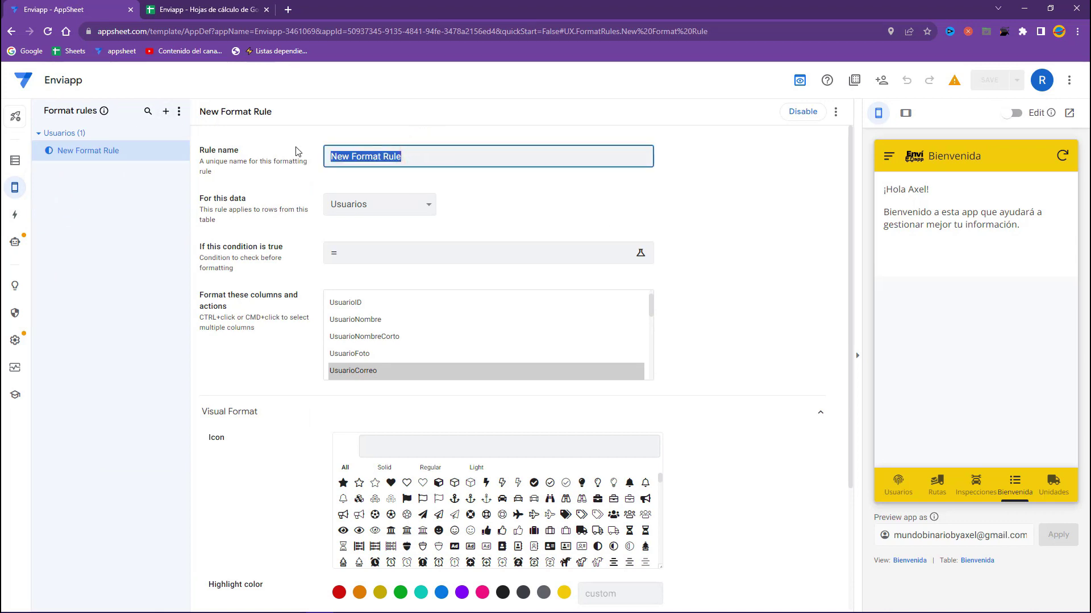
{"action": "type", "text": "FOM"}
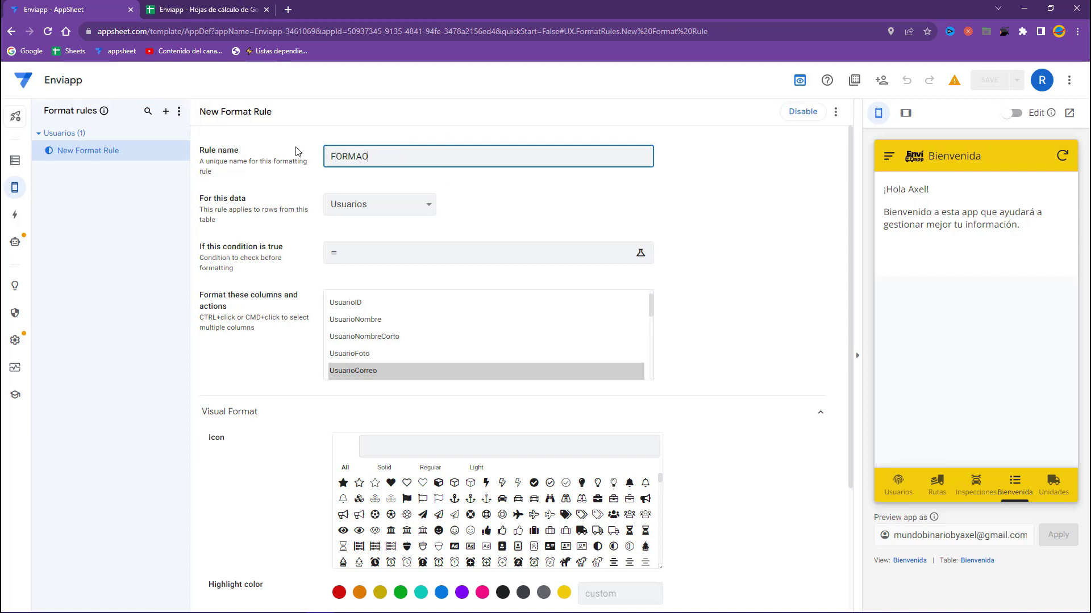
{"action": "type", "text": "a"}
{"action": "left_click", "coordinate": [347, 204]}
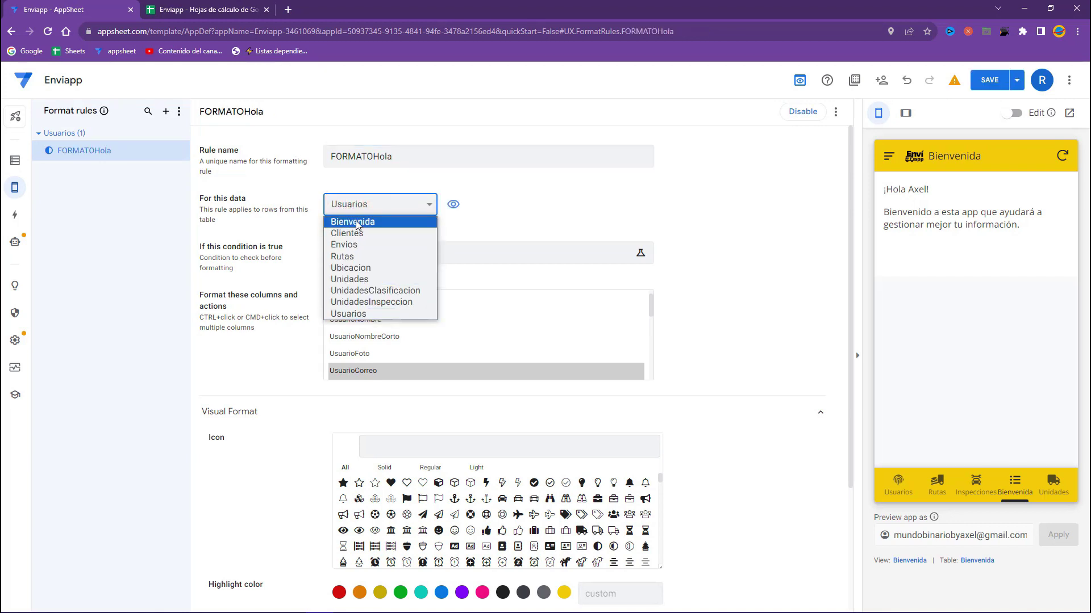
{"action": "left_click", "coordinate": [354, 222]}
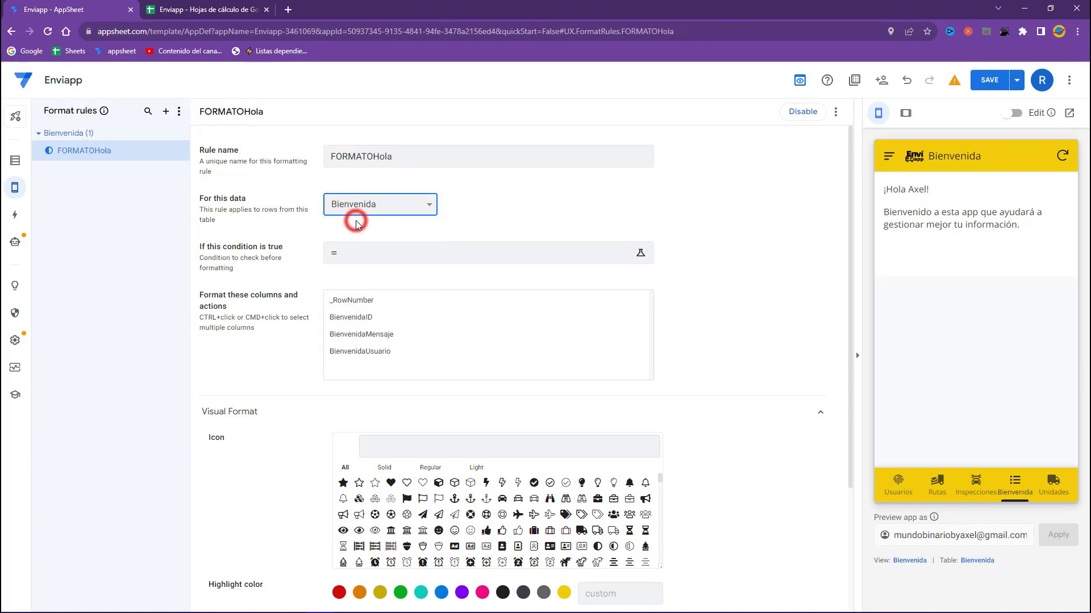
Format the BienvenidaUsuario column with text colour f1cc00 and save the app.
{"action": "left_click", "coordinate": [372, 350]}
{"action": "scroll", "coordinate": [370, 341], "scroll_direction": "down", "scroll_amount": 1}
{"action": "scroll", "coordinate": [397, 461], "scroll_direction": "down", "scroll_amount": 1}
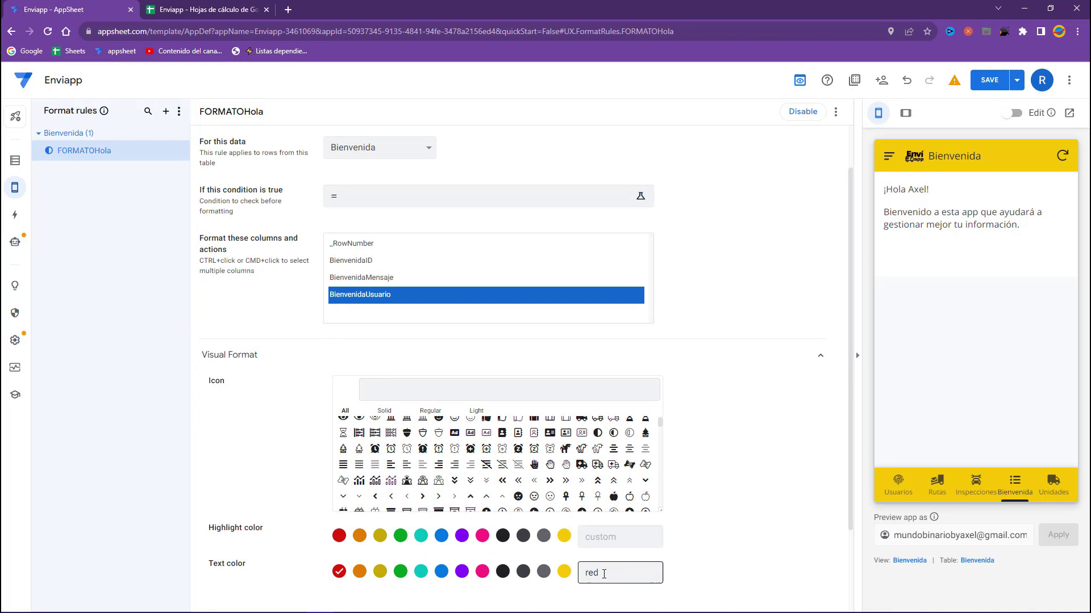
{"action": "double_click", "coordinate": [617, 569]}
{"action": "type", "text": "f1cc00"}
{"action": "left_click", "coordinate": [584, 572]}
{"action": "left_click", "coordinate": [729, 547]}
{"action": "scroll", "coordinate": [287, 540], "scroll_direction": "down", "scroll_amount": 2}
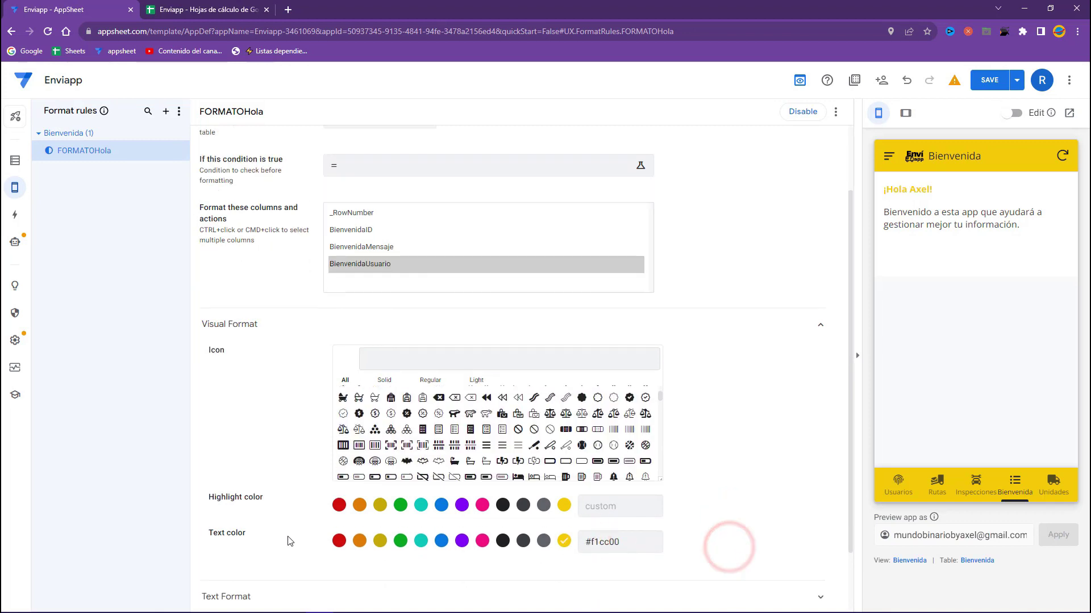
{"action": "left_click", "coordinate": [237, 521]}
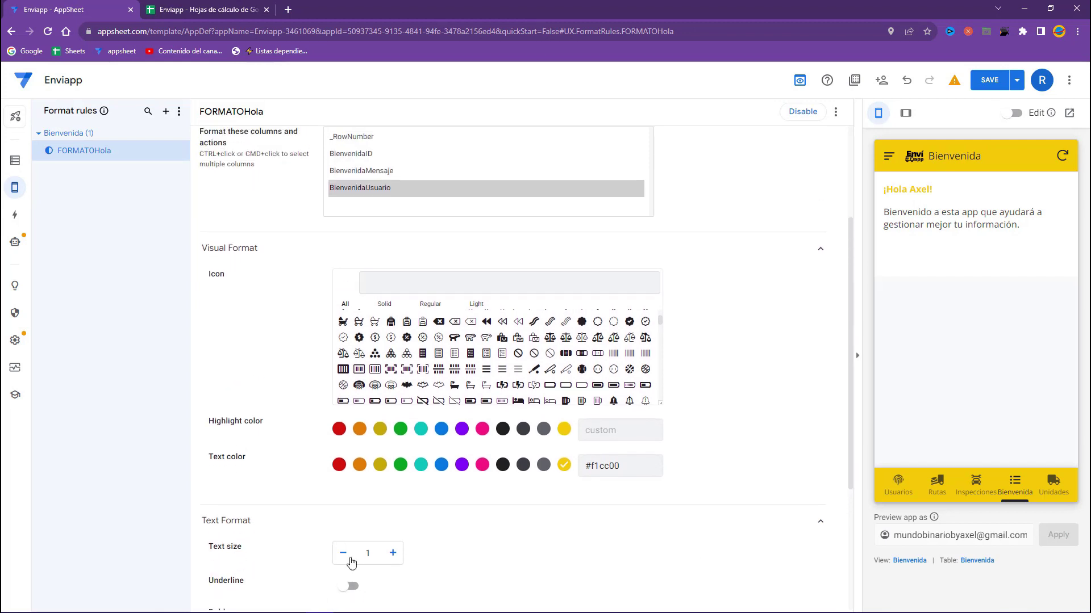
{"action": "left_click", "coordinate": [993, 80]}
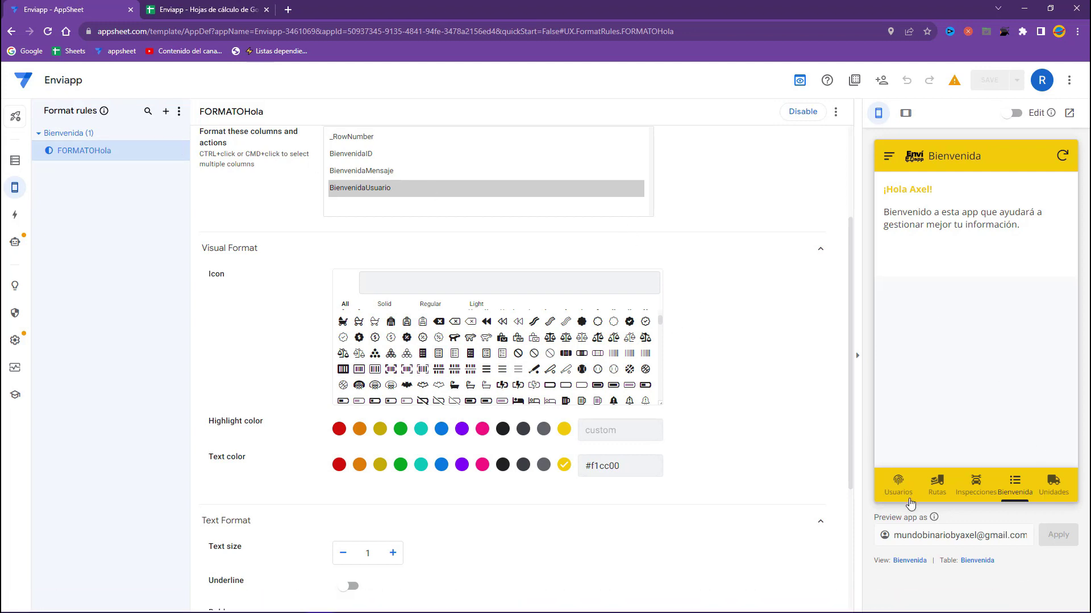
Add a virtual column named BienvenidaHoraActual to the Bienvenida table.
{"action": "left_click", "coordinate": [978, 561]}
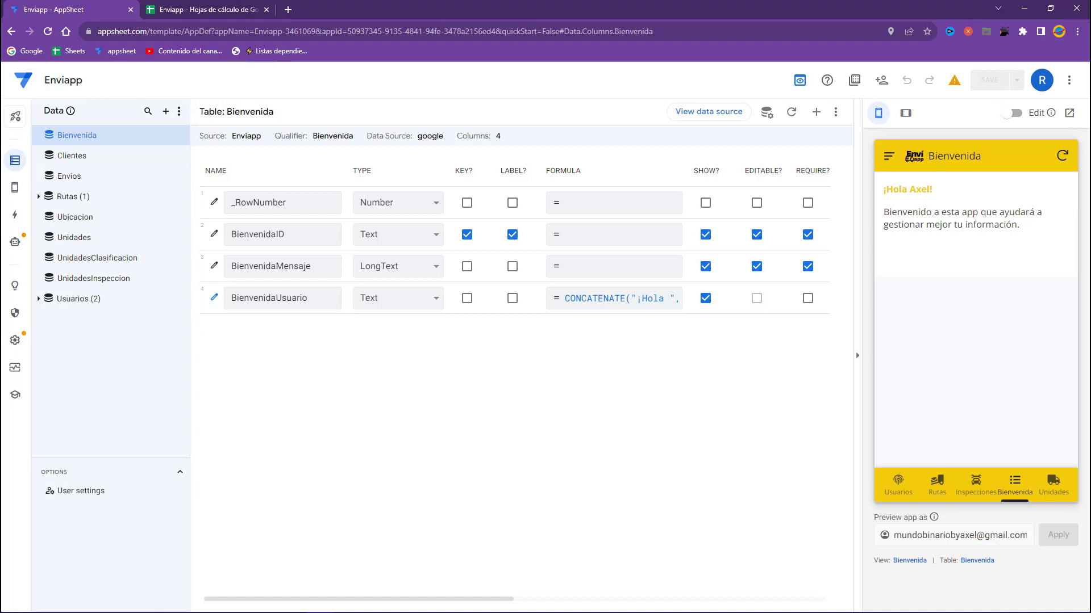
{"action": "left_click", "coordinate": [815, 113]}
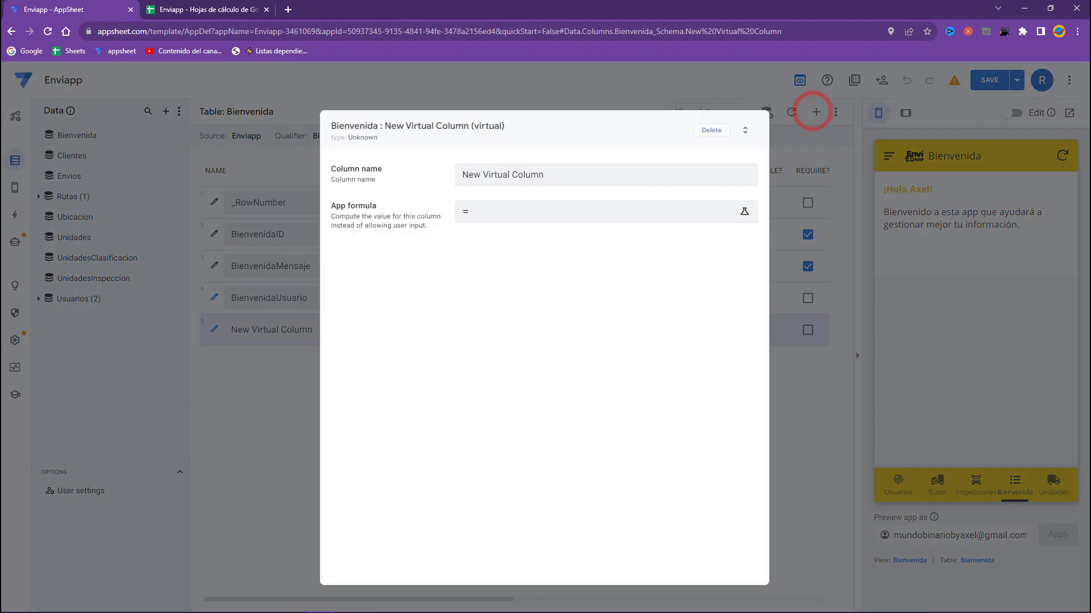
{"action": "triple_click", "coordinate": [578, 175]}
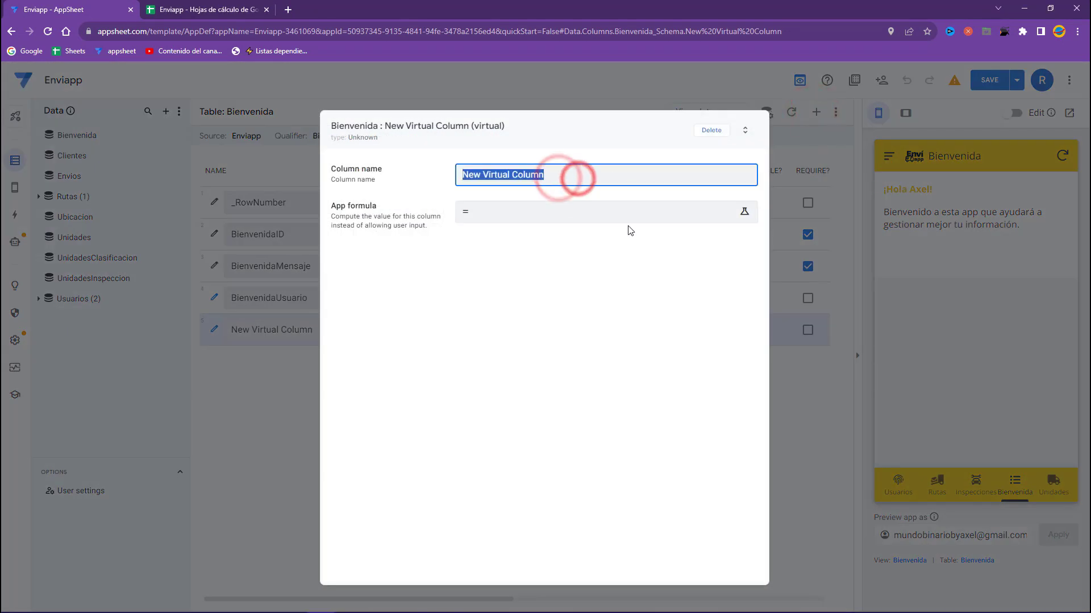
{"action": "type", "text": "BienvenidaHoraActual"}
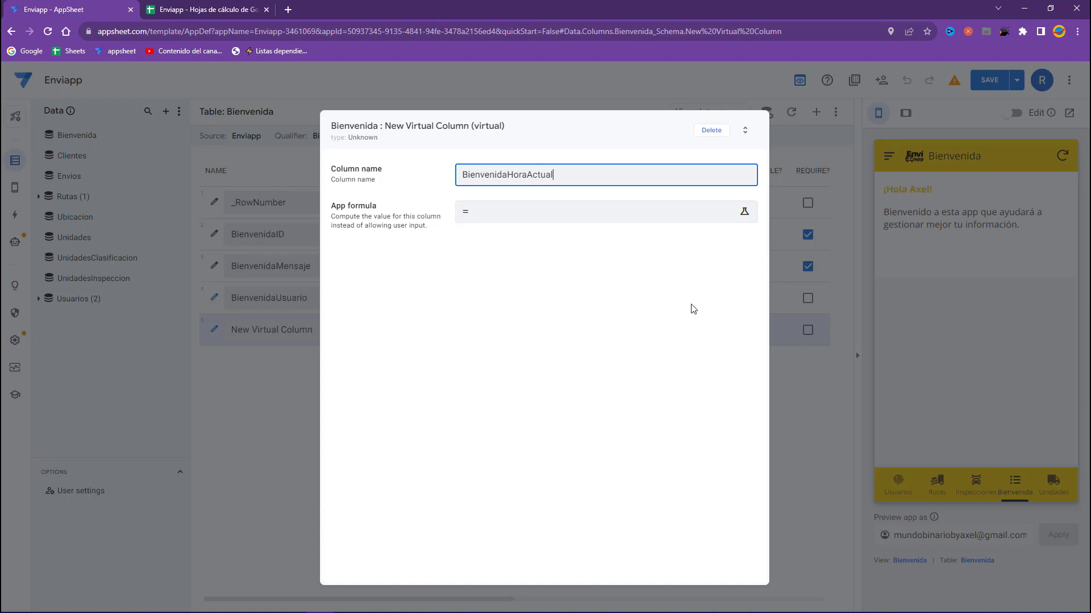
Give BienvenidaHoraActual the formula HOUR(TIMENOW() - "00:00:00") and finish the column.
{"action": "left_click", "coordinate": [629, 212]}
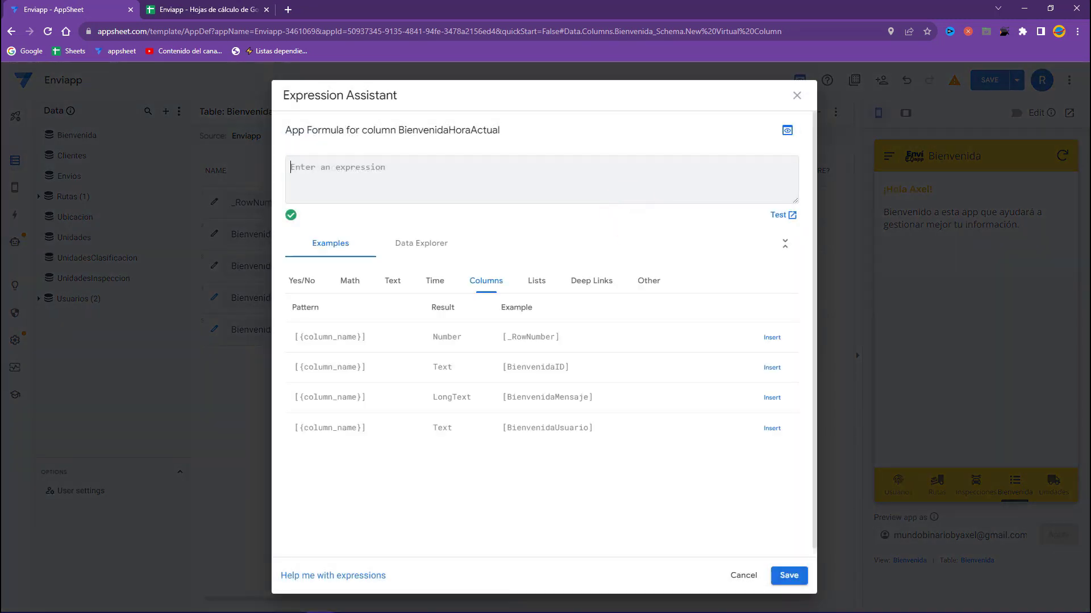
{"action": "left_click", "coordinate": [442, 176]}
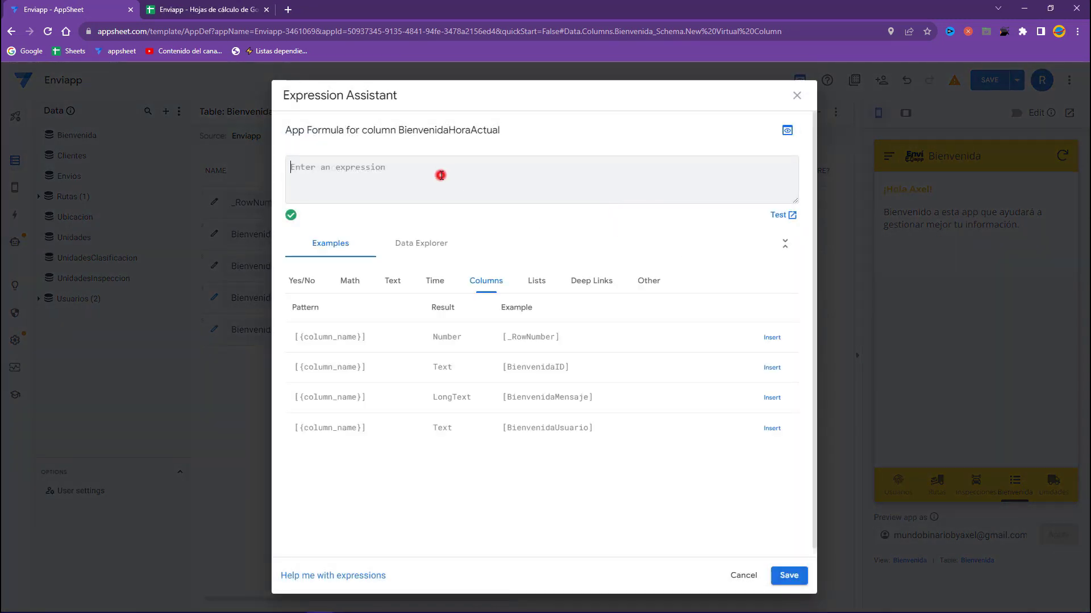
{"action": "type", "text": "HOUR("}
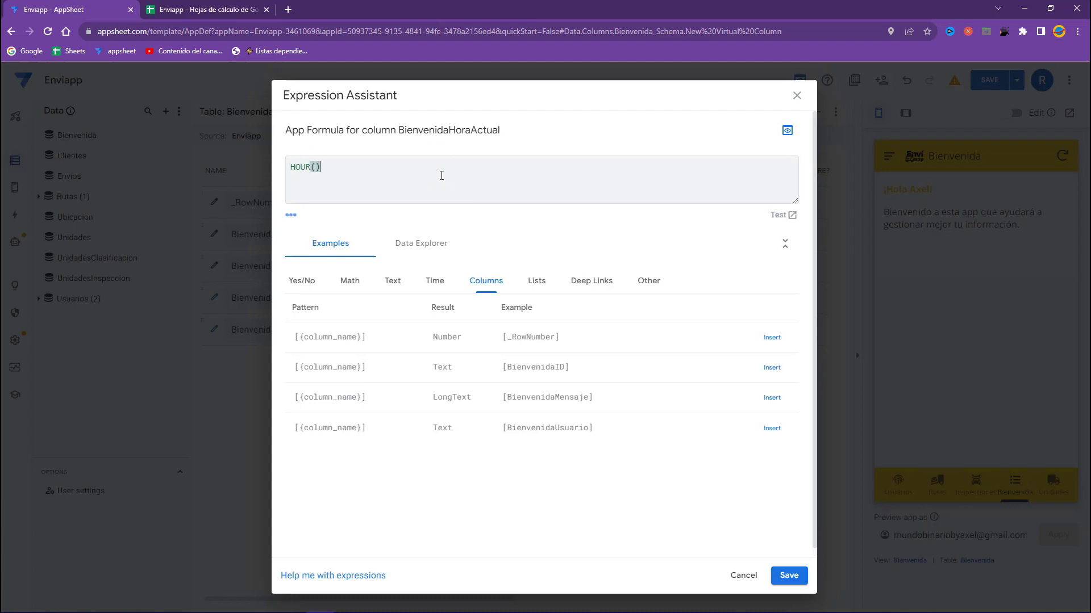
{"action": "key", "text": "Left"}
{"action": "type", "text": "TIME"}
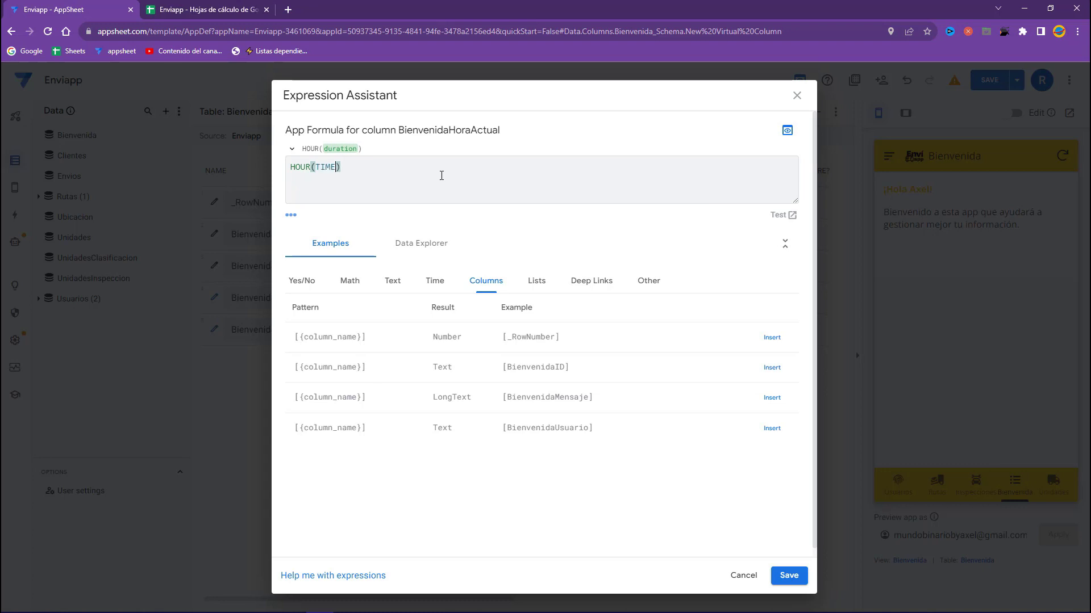
{"action": "type", "text": "NOW()"}
{"action": "left_click", "coordinate": [794, 576]}
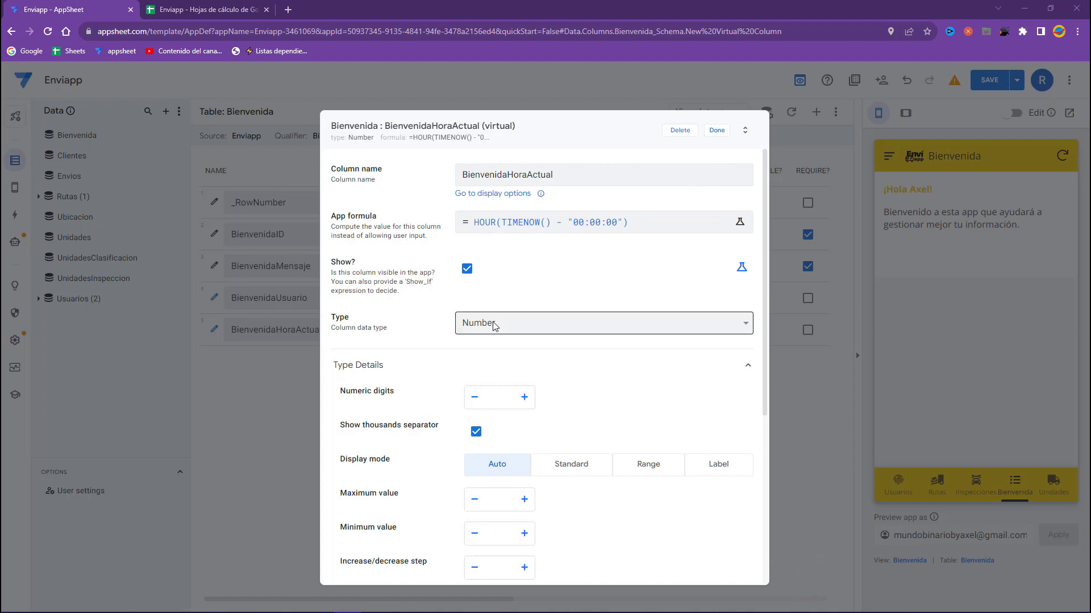
{"action": "left_click", "coordinate": [717, 134]}
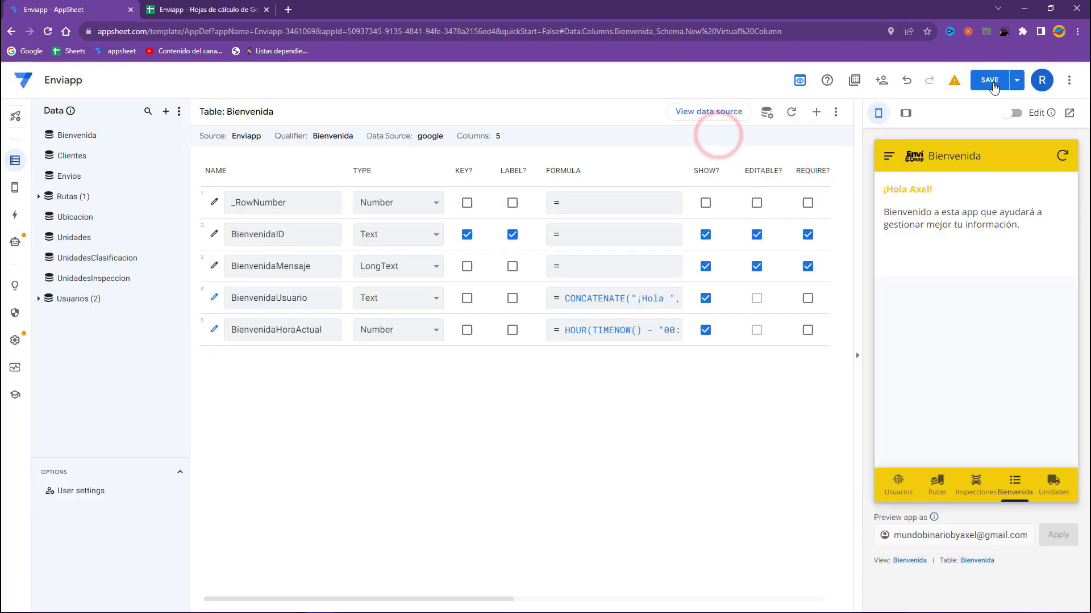
Save the app and add BienvenidaHoraActual third in the Bienvenida view's column order.
{"action": "left_click", "coordinate": [998, 84]}
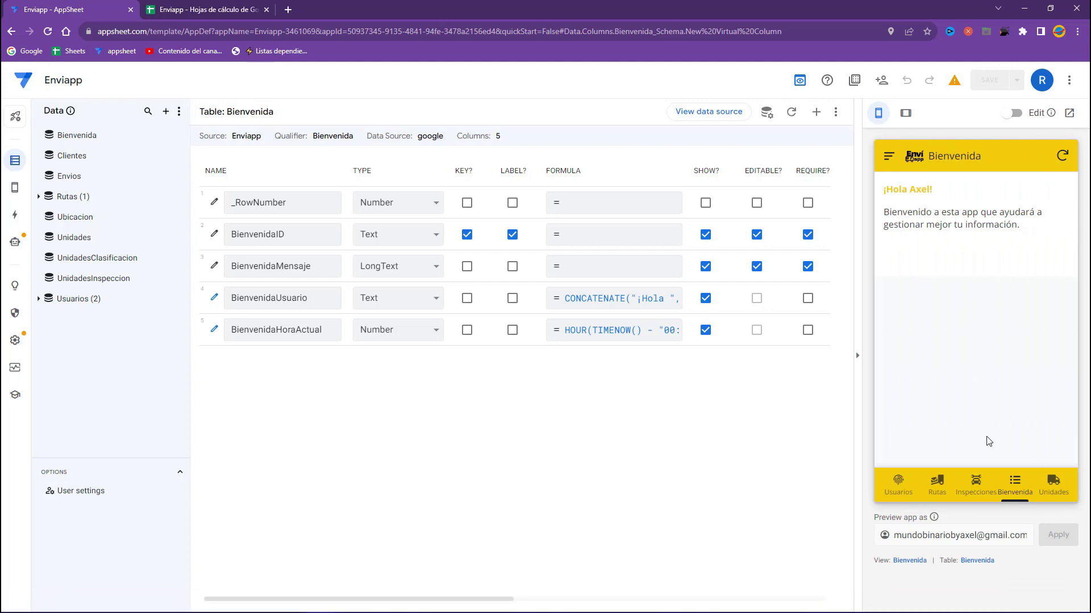
{"action": "left_click", "coordinate": [911, 560]}
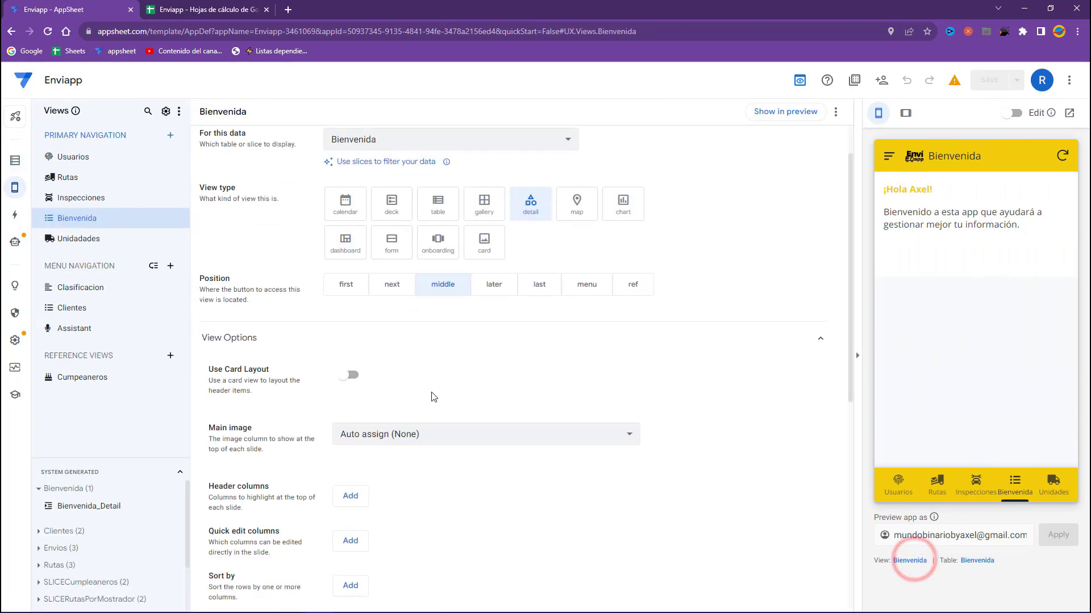
{"action": "scroll", "coordinate": [416, 441], "scroll_direction": "down", "scroll_amount": 2}
{"action": "left_click", "coordinate": [352, 290]}
{"action": "left_click", "coordinate": [432, 293]}
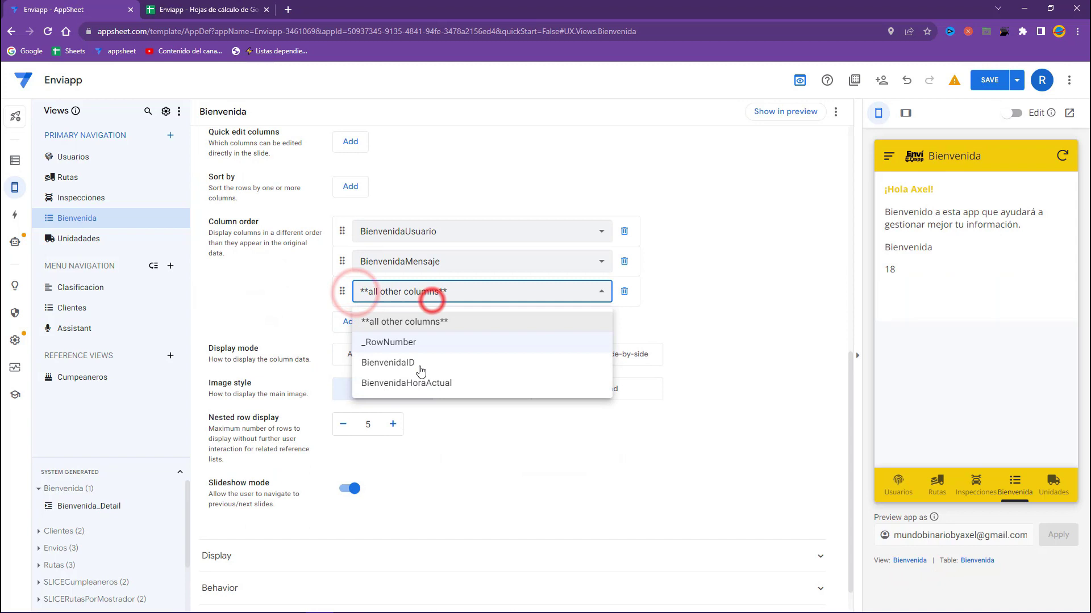
{"action": "left_click", "coordinate": [418, 384]}
Check the preview showing hour 18 and return to the Bienvenida table's columns.
{"action": "left_click", "coordinate": [885, 248]}
{"action": "left_click", "coordinate": [841, 285]}
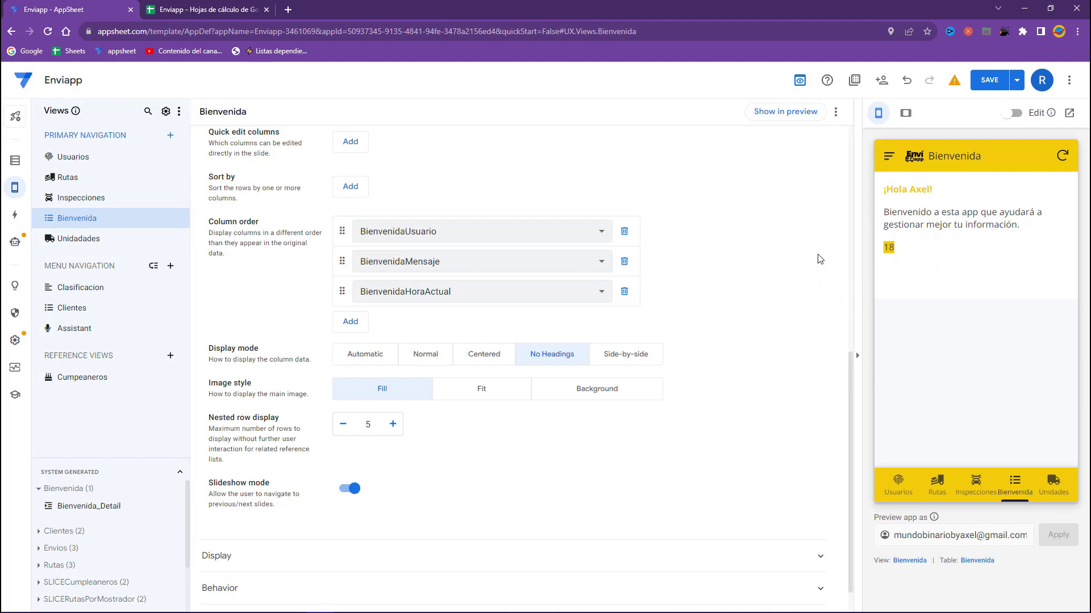
{"action": "scroll", "coordinate": [761, 311], "scroll_direction": "up", "scroll_amount": 2}
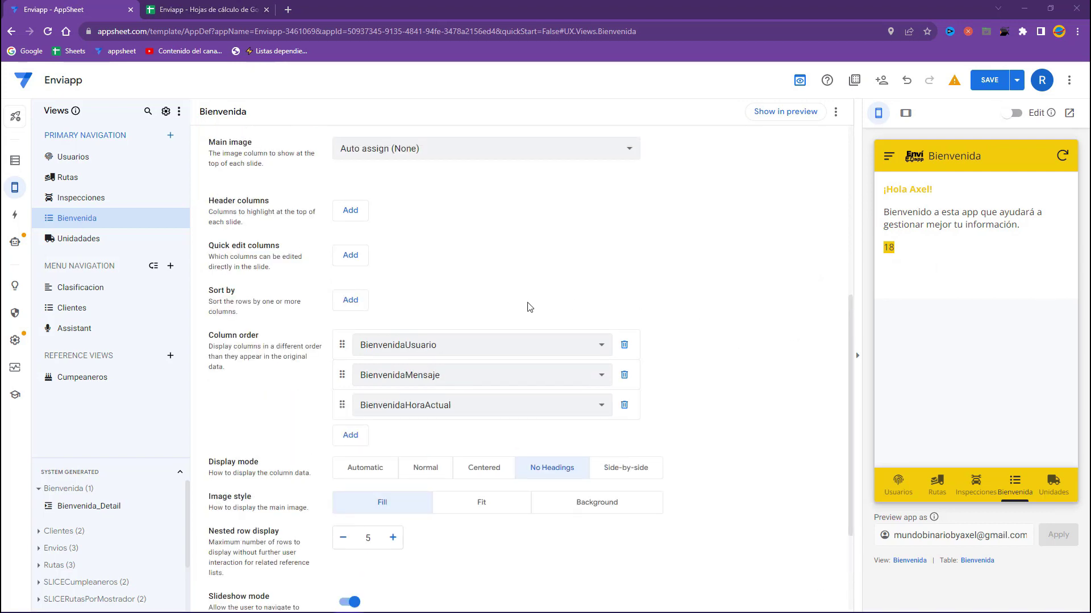
{"action": "left_click", "coordinate": [977, 561]}
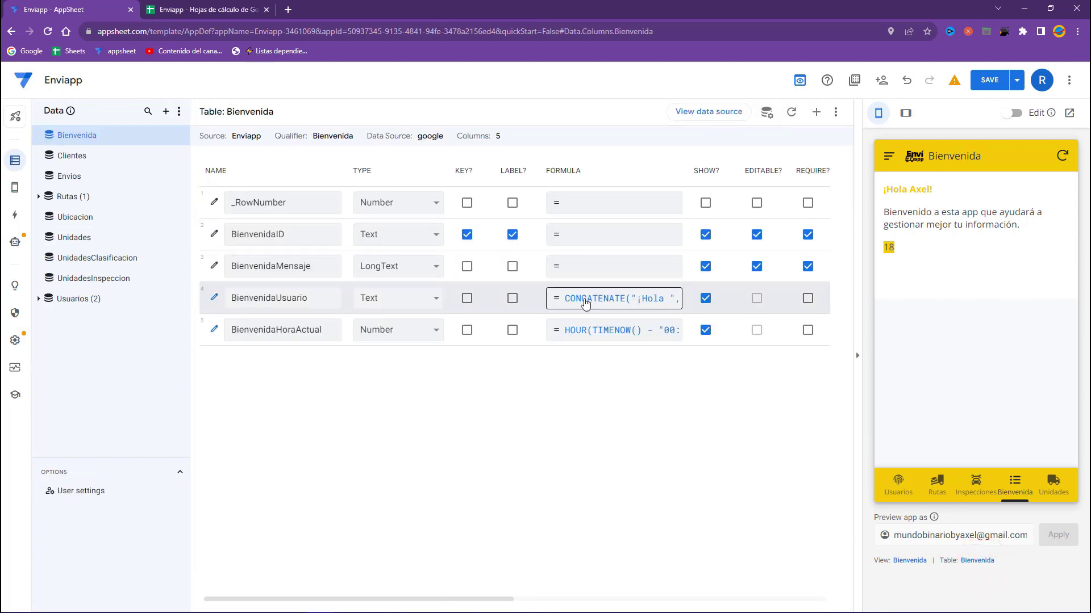
Open BienvenidaUsuario's formula and put CONCATENATE( and the LOOKUP argument on separate lines.
{"action": "left_click", "coordinate": [599, 298]}
{"action": "left_click_drag", "start_coordinate": [794, 201], "coordinate": [793, 286]}
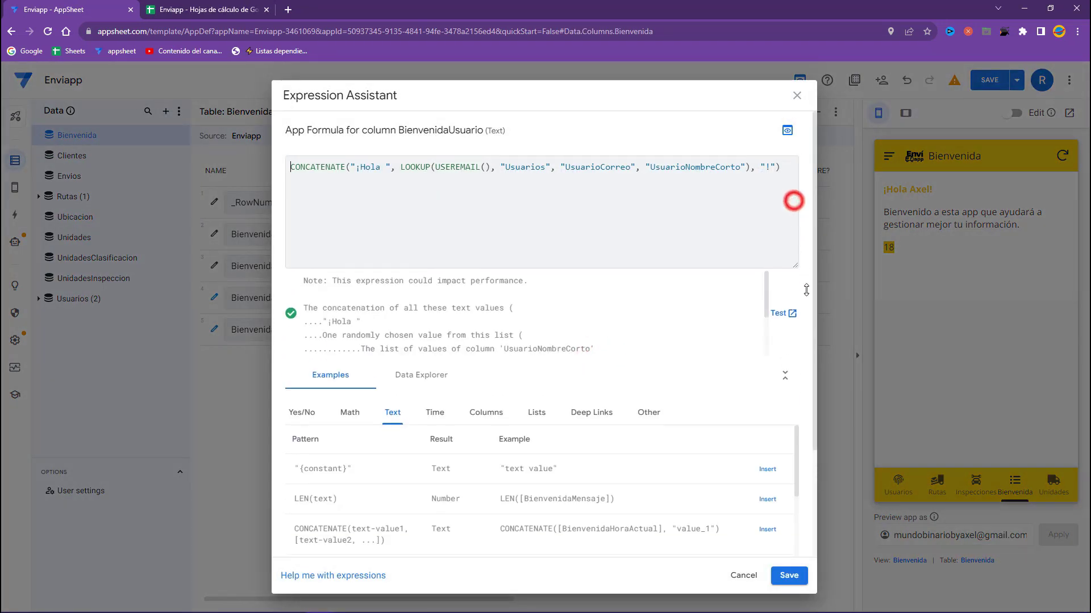
{"action": "left_click_drag", "start_coordinate": [362, 167], "coordinate": [704, 171]}
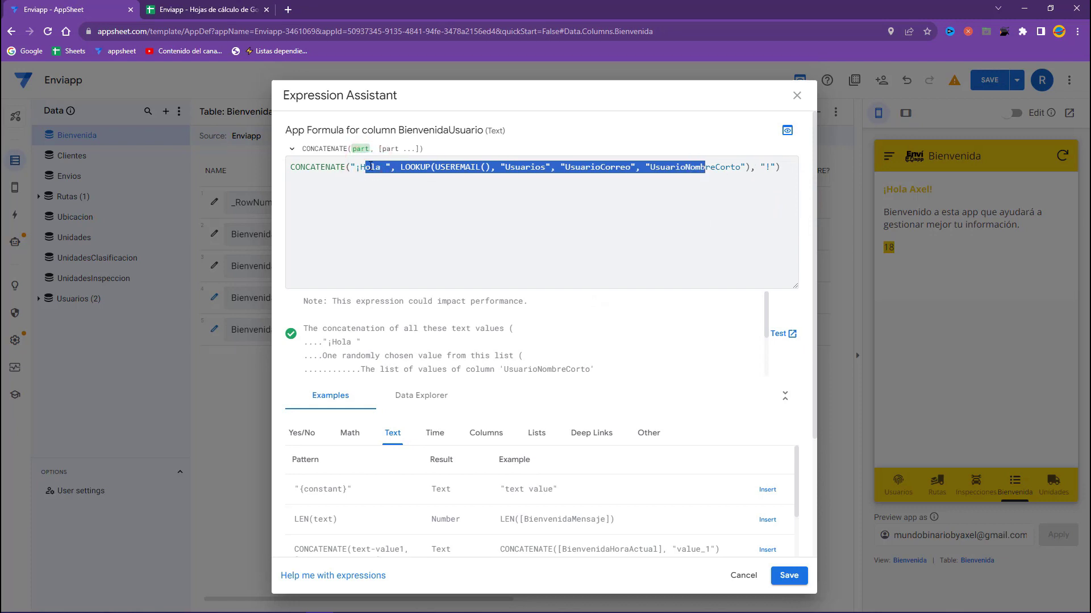
{"action": "left_click", "coordinate": [354, 167]}
{"action": "key", "text": "Return"}
{"action": "left_click", "coordinate": [363, 180]}
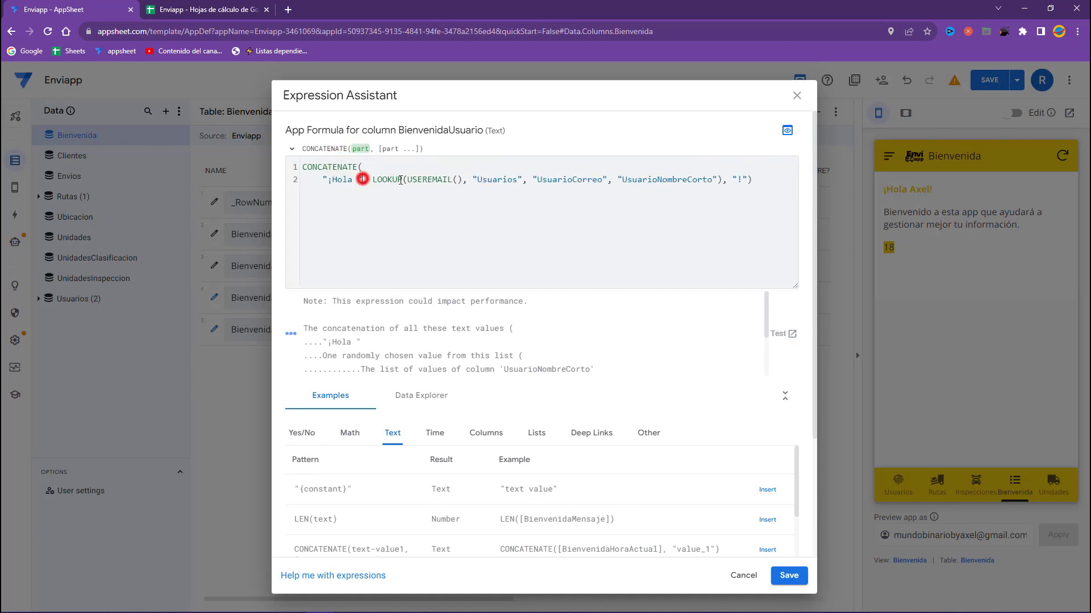
{"action": "key", "text": "Return"}
{"action": "left_click", "coordinate": [332, 193]}
{"action": "key", "text": "BackSpace"}
Move the "!" argument and both CONCATENATE parentheses onto their own lines.
{"action": "left_click", "coordinate": [678, 192]}
{"action": "key", "text": "Return"}
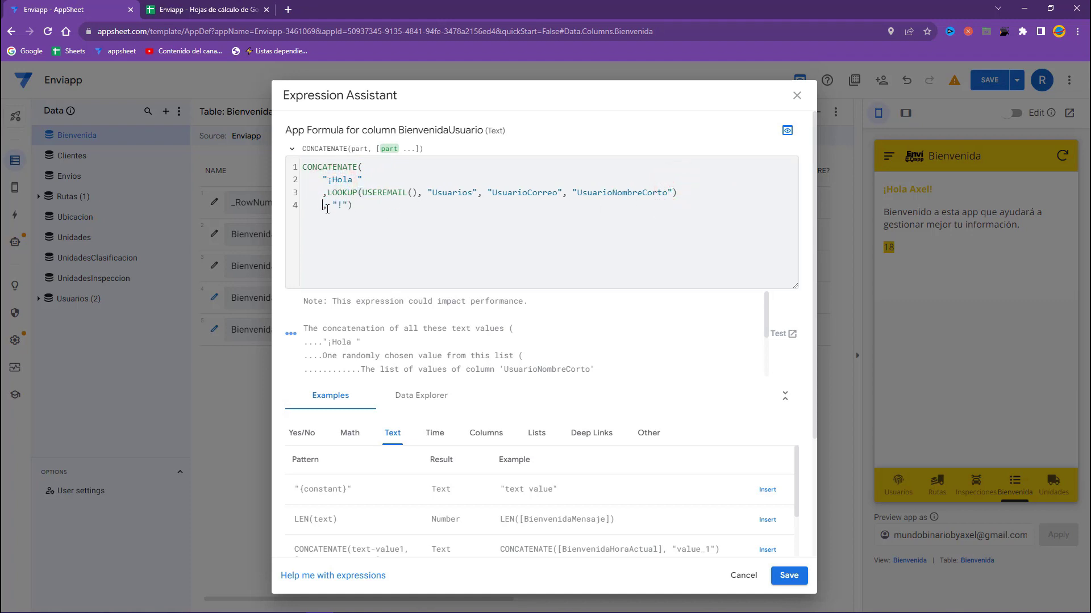
{"action": "left_click", "coordinate": [333, 205]}
{"action": "key", "text": "BackSpace"}
{"action": "left_click", "coordinate": [342, 205]}
{"action": "key", "text": "Return"}
{"action": "key", "text": "BackSpace"}
{"action": "key", "text": "BackSpace"}
{"action": "key", "text": "BackSpace"}
{"action": "key", "text": "BackSpace"}
{"action": "left_click", "coordinate": [357, 168]}
{"action": "key", "text": "Return"}
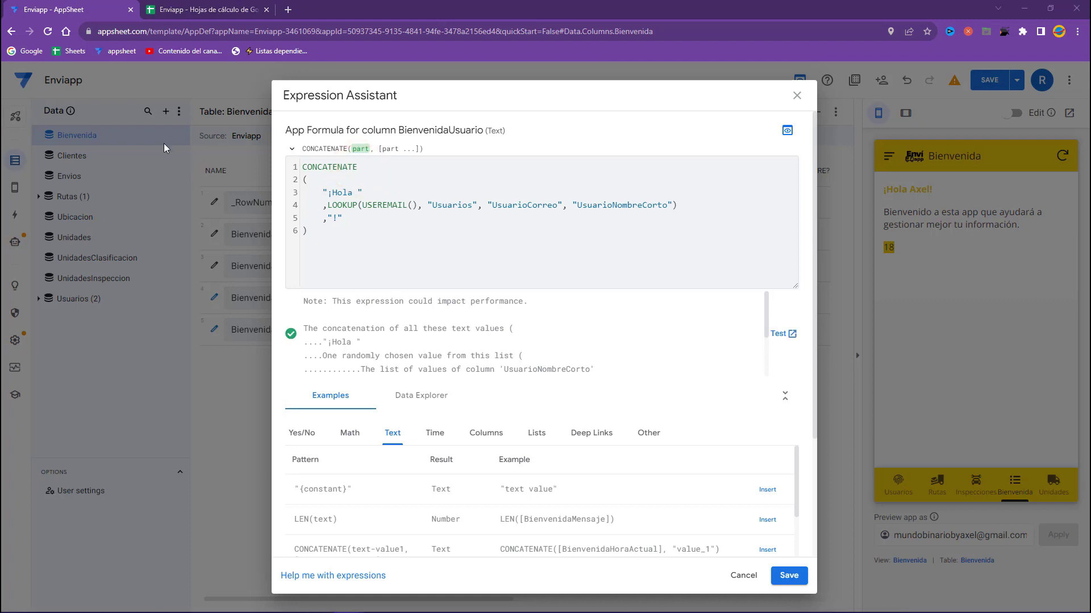
Start an IF ( block on a new line after the "!" argument.
{"action": "left_click", "coordinate": [361, 217]}
{"action": "key", "text": "Return"}
{"action": "type", "text": ","}
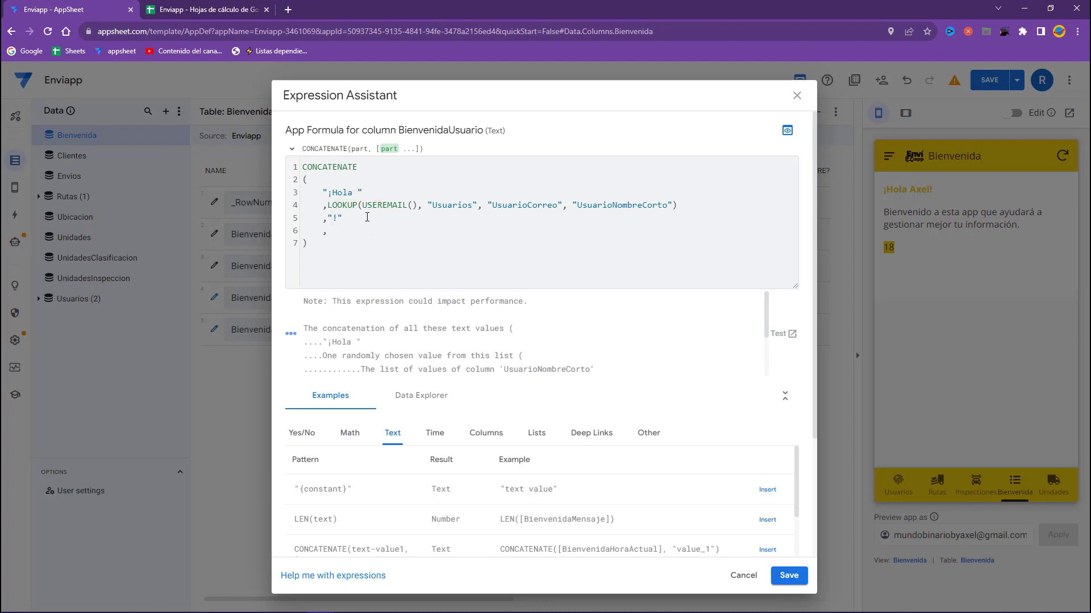
{"action": "key", "text": "BackSpace"}
{"action": "type", "text": "IF "}
{"action": "type", "text": "("}
Lay out the IF's parentheses on separate, indented lines in the greeting formula.
{"action": "key", "text": "Return"}
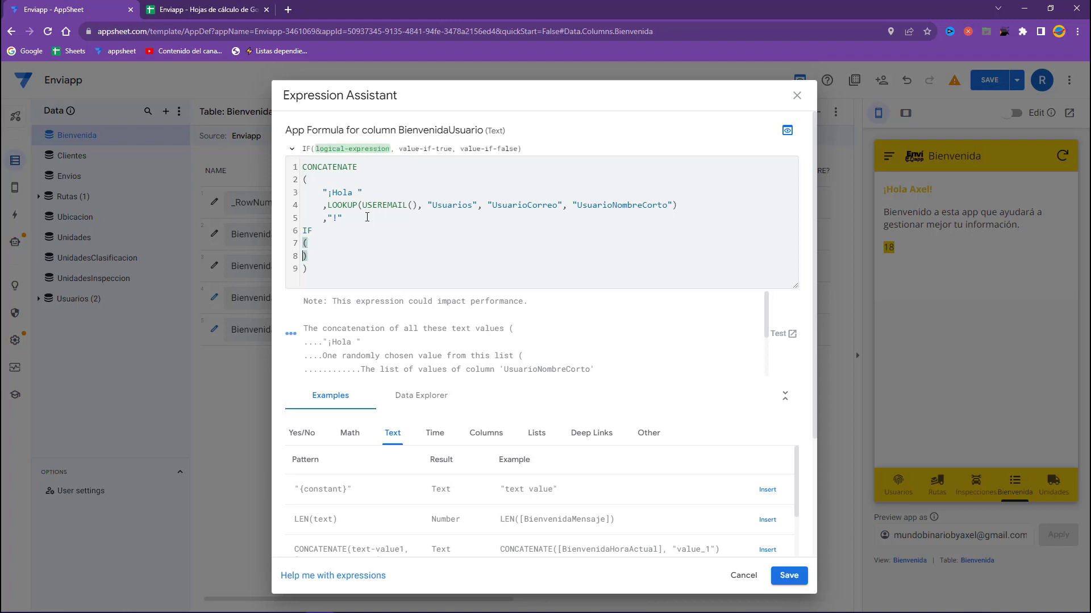
{"action": "key", "text": "Return"}
{"action": "key", "text": "Up"}
{"action": "key", "text": "Home"}
{"action": "key", "text": "Down"}
{"action": "key", "text": "Down"}
{"action": "key", "text": "Home"}
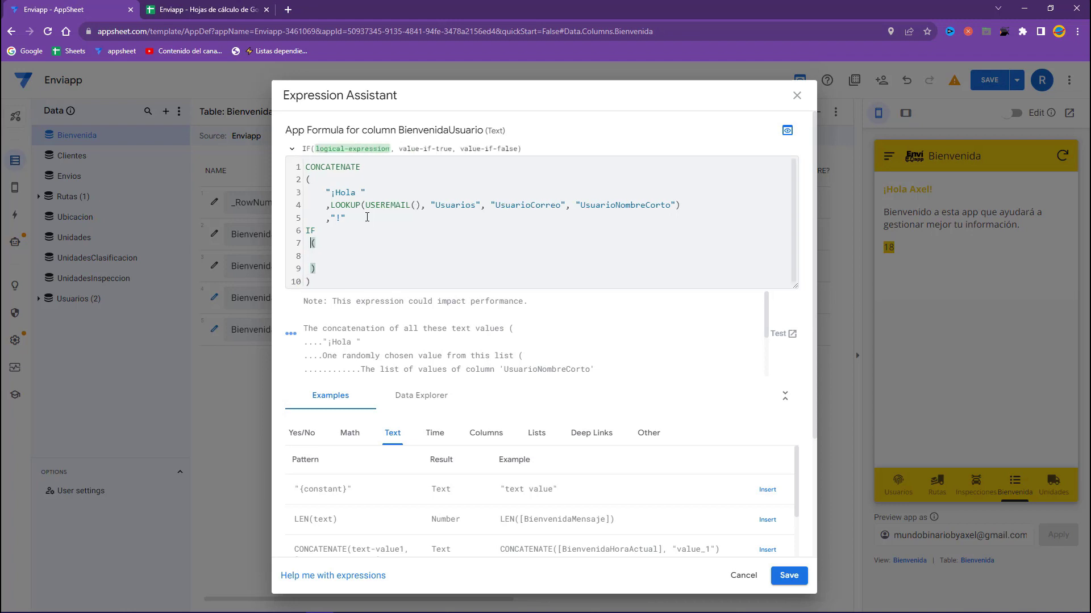
{"action": "key", "text": "Down"}
{"action": "key", "text": "Down"}
{"action": "key", "text": "Home"}
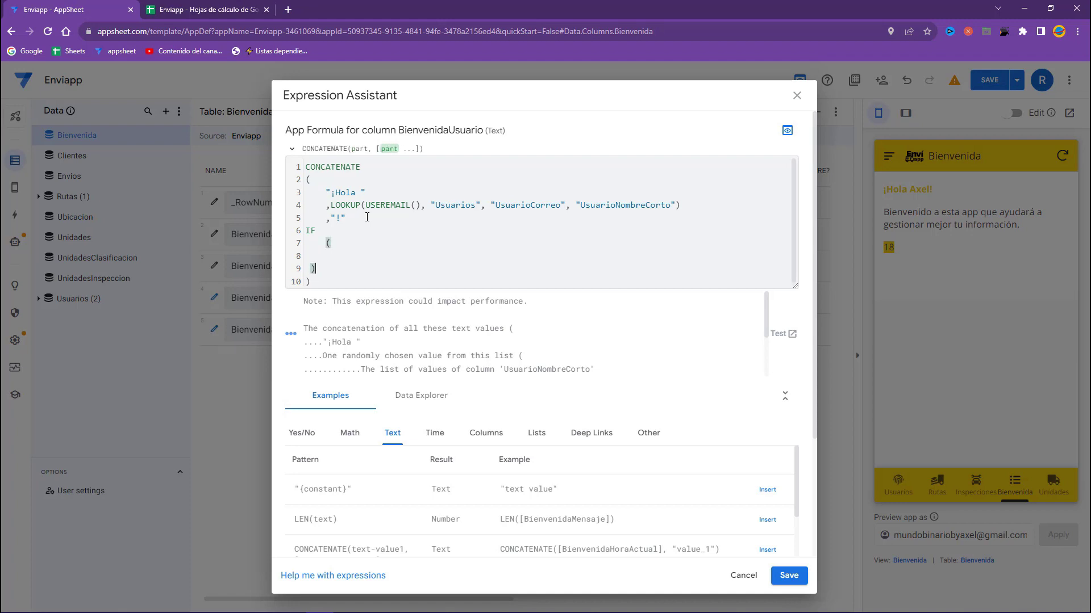
{"action": "key", "text": "Up"}
{"action": "key", "text": "Up"}
{"action": "key", "text": "Up"}
{"action": "key", "text": "Home"}
{"action": "key", "text": "Down"}
{"action": "key", "text": "Down"}
{"action": "key", "text": "Home"}
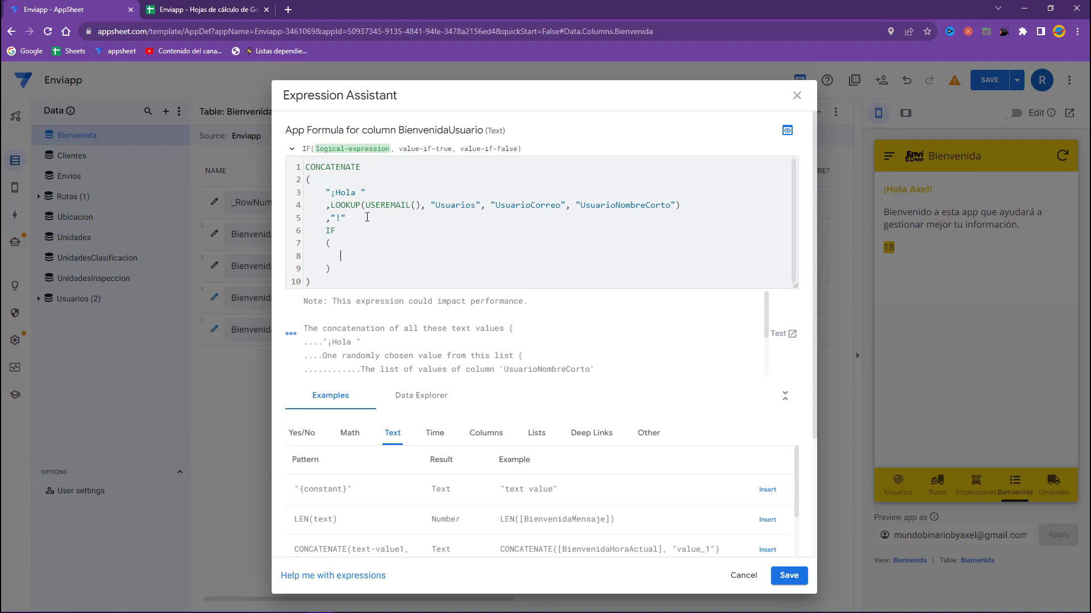
Enter AND([BienvenidaHoraActual] >= 1, [BienvenidaHoraActual] < 12) as the IF condition.
{"action": "type", "text": "ND("}
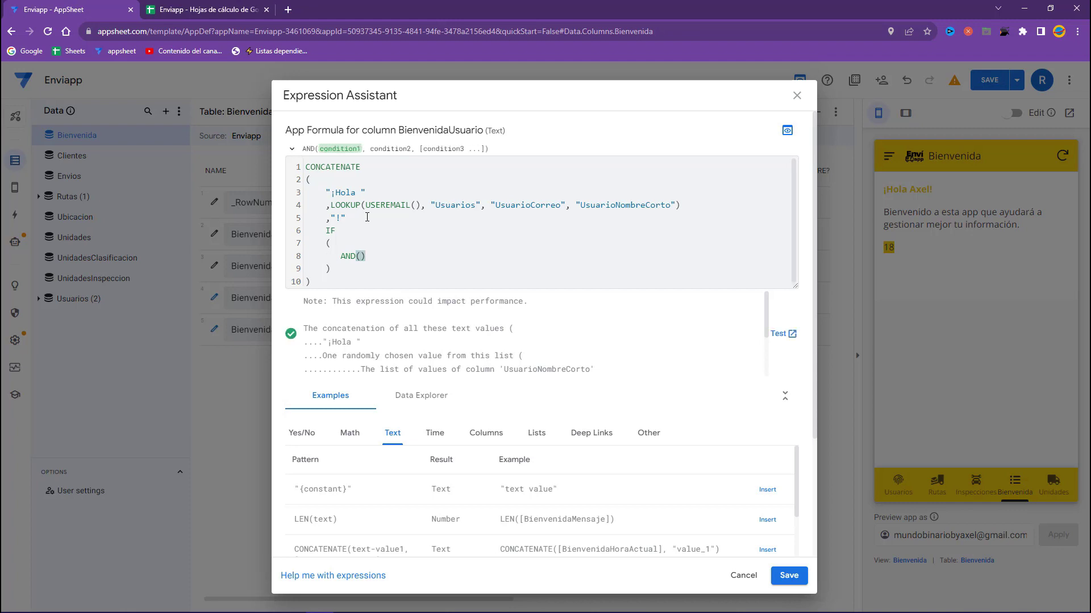
{"action": "type", "text": "[Hor"}
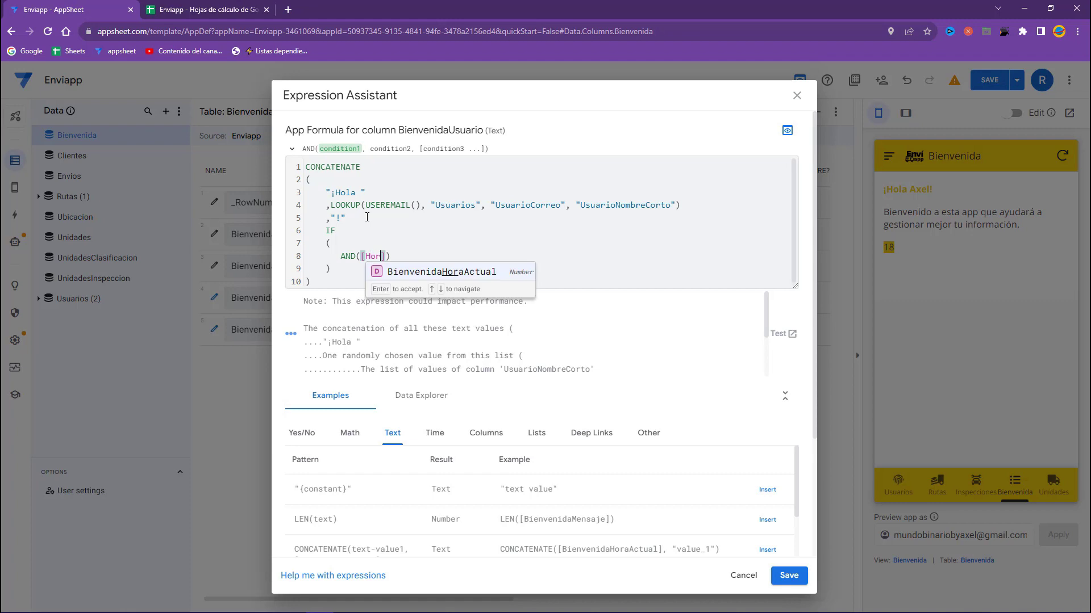
{"action": "left_click", "coordinate": [433, 272]}
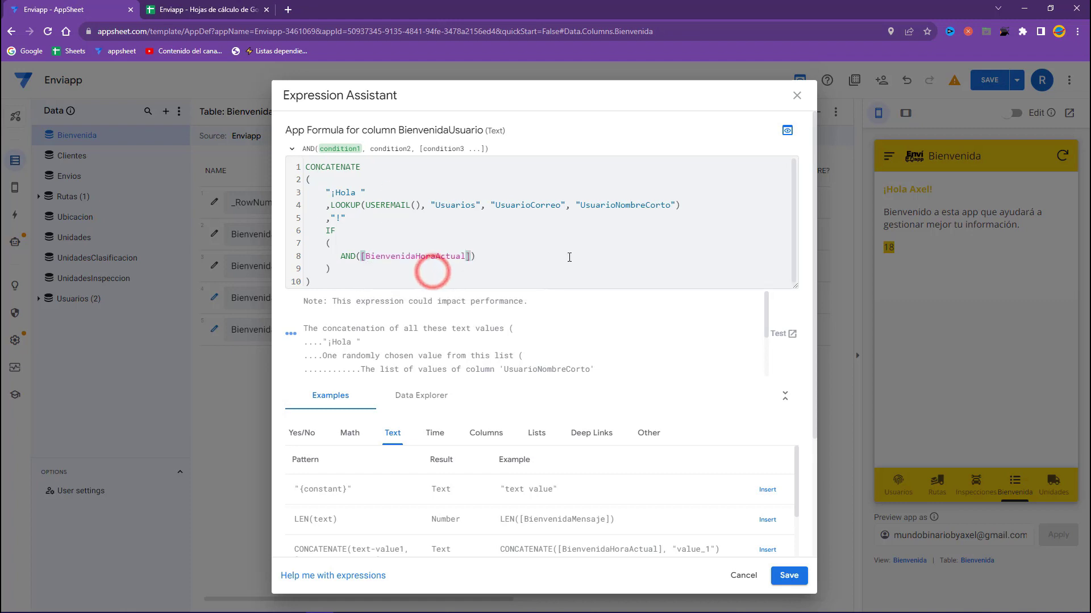
{"action": "type", "text": ">= 1"}
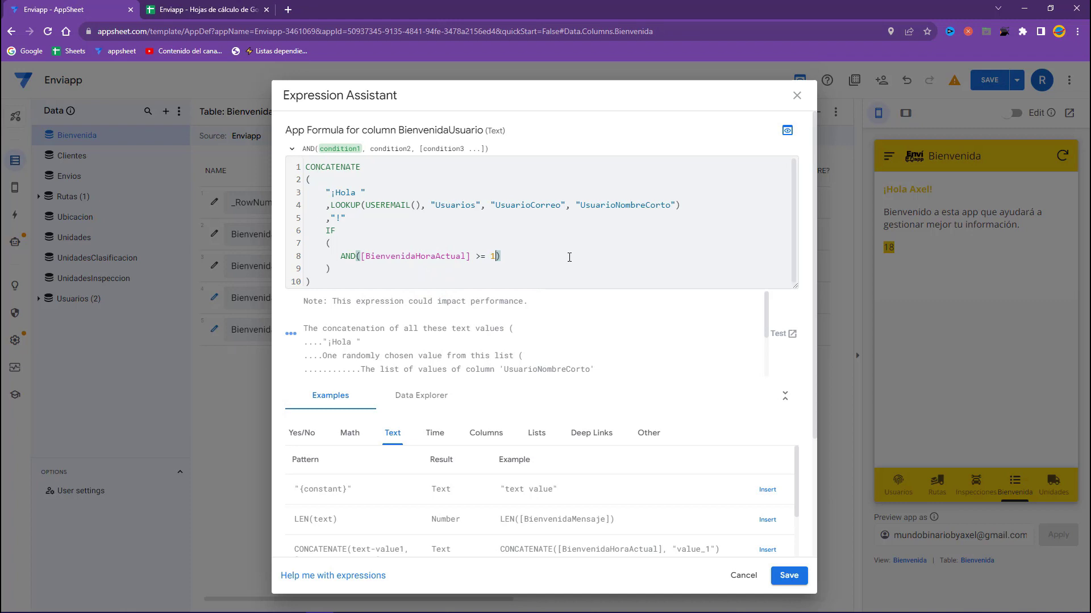
{"action": "type", "text": ", "}
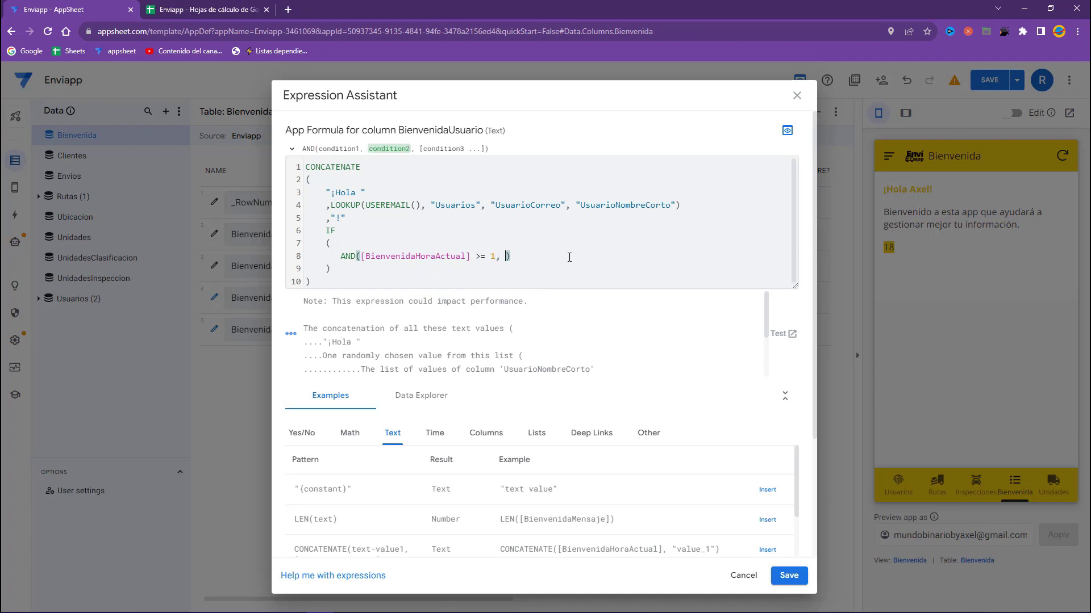
{"action": "type", "text": "[h"}
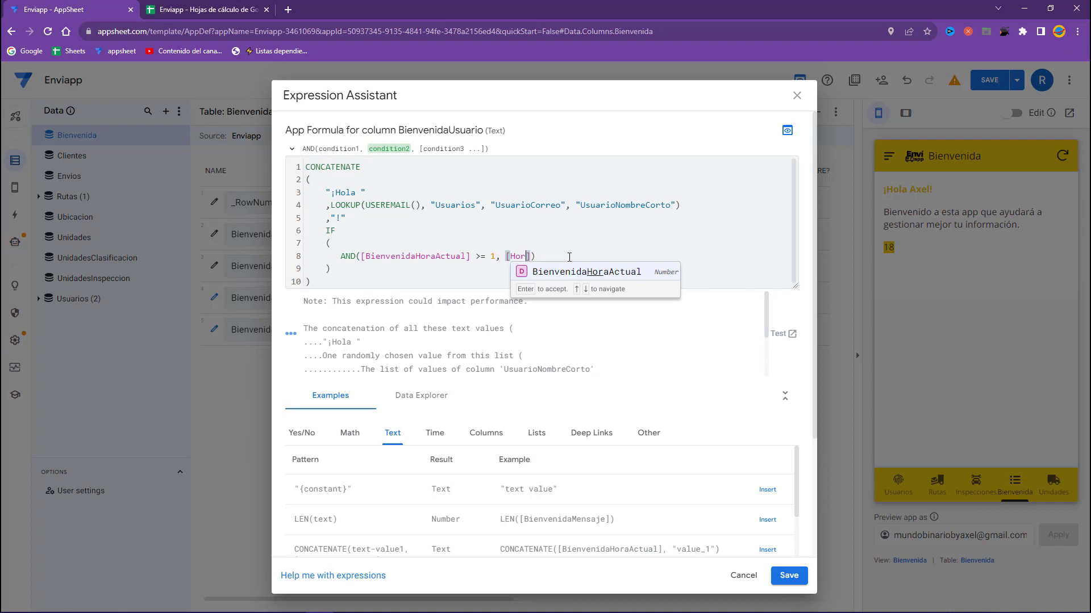
{"action": "left_click", "coordinate": [574, 272]}
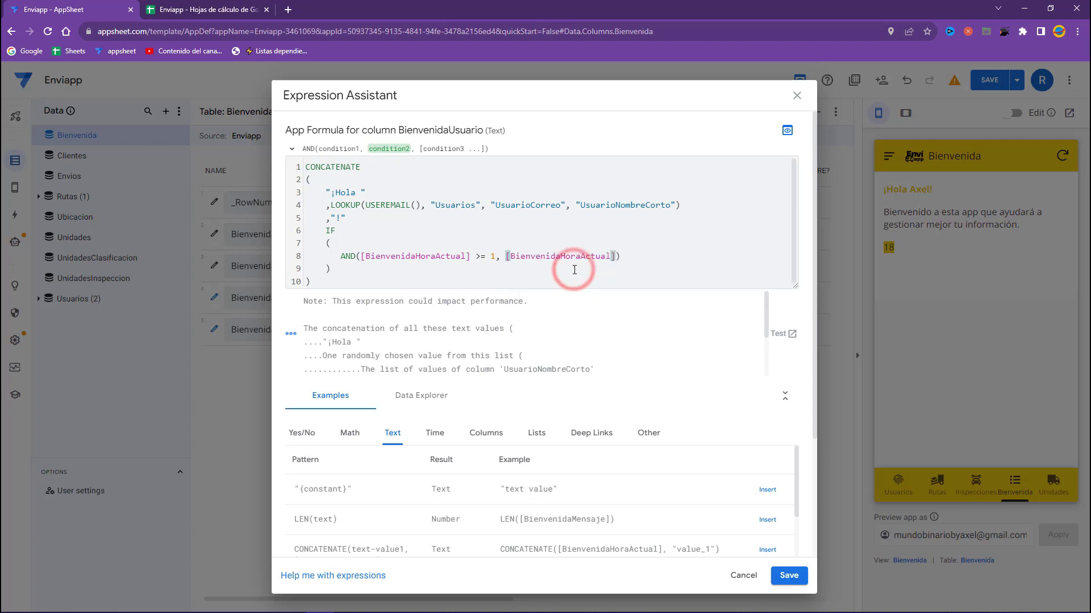
{"action": "type", "text": ">"}
{"action": "key", "text": "BackSpace"}
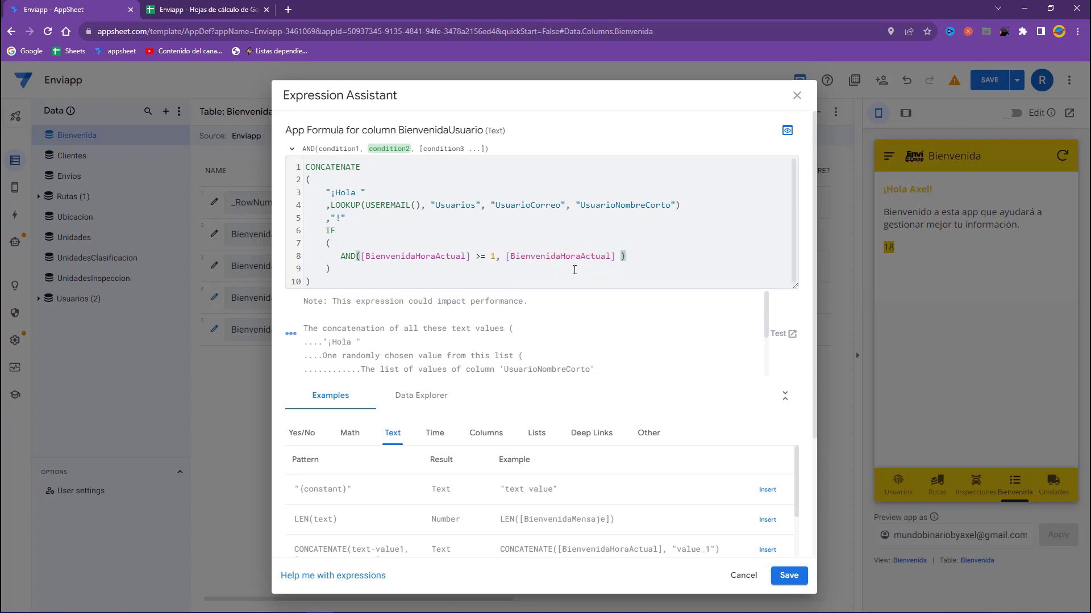
{"action": "type", "text": "<"}
{"action": "type", "text": " 12"}
{"action": "left_click", "coordinate": [656, 256]}
{"action": "key", "text": "Return"}
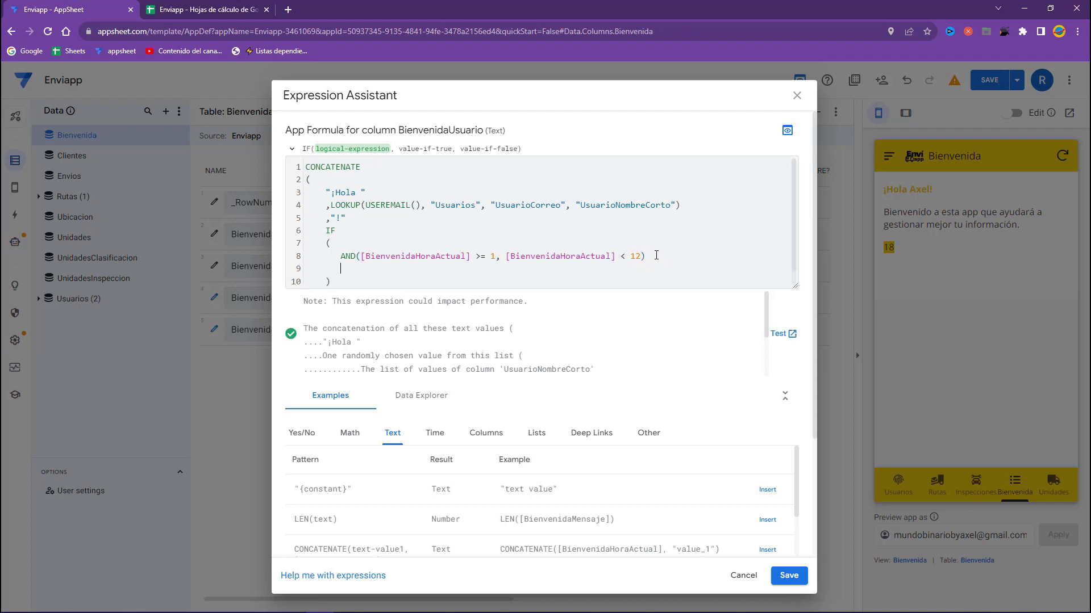
Add "Buenos días" as the IF's true value and insert a '!' in the greeting text.
{"action": "type", "text": ", "}
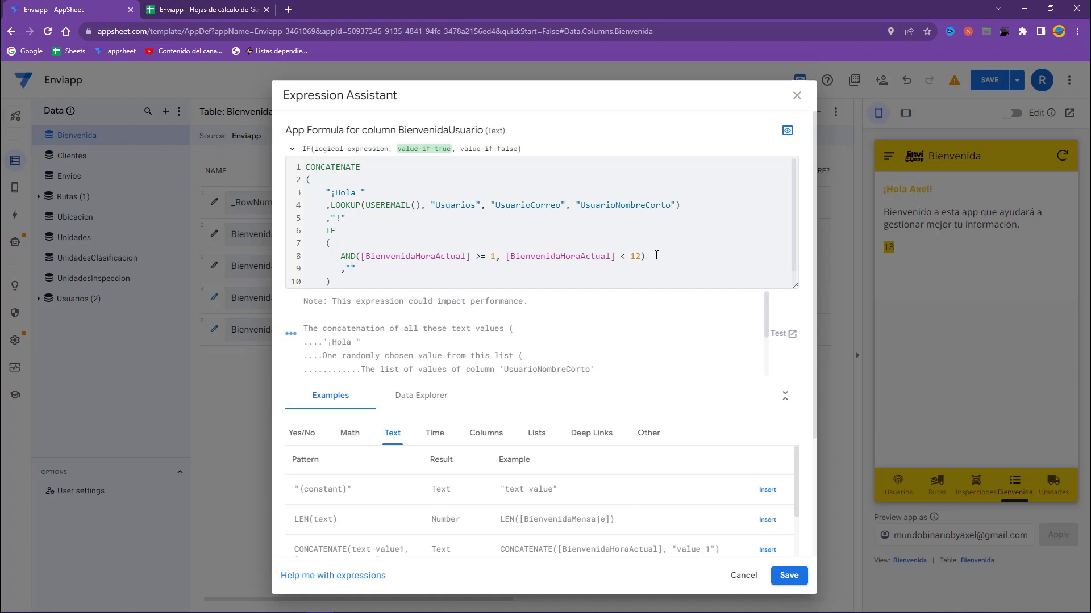
{"action": "type", "text": "uen"}
{"action": "key", "text": "BackSpace"}
{"action": "key", "text": "BackSpace"}
{"action": "key", "text": "BackSpace"}
{"action": "key", "text": "BackSpace"}
{"action": "key", "text": "BackSpace"}
{"action": "type", "text": "Bue"}
{"action": "key", "text": "BackSpace"}
{"action": "key", "text": "BackSpace"}
{"action": "key", "text": "BackSpace"}
{"action": "type", "text": "Buenos días"}
{"action": "left_click", "coordinate": [340, 219]}
{"action": "type", "text": "!"}
{"action": "left_click", "coordinate": [415, 272]}
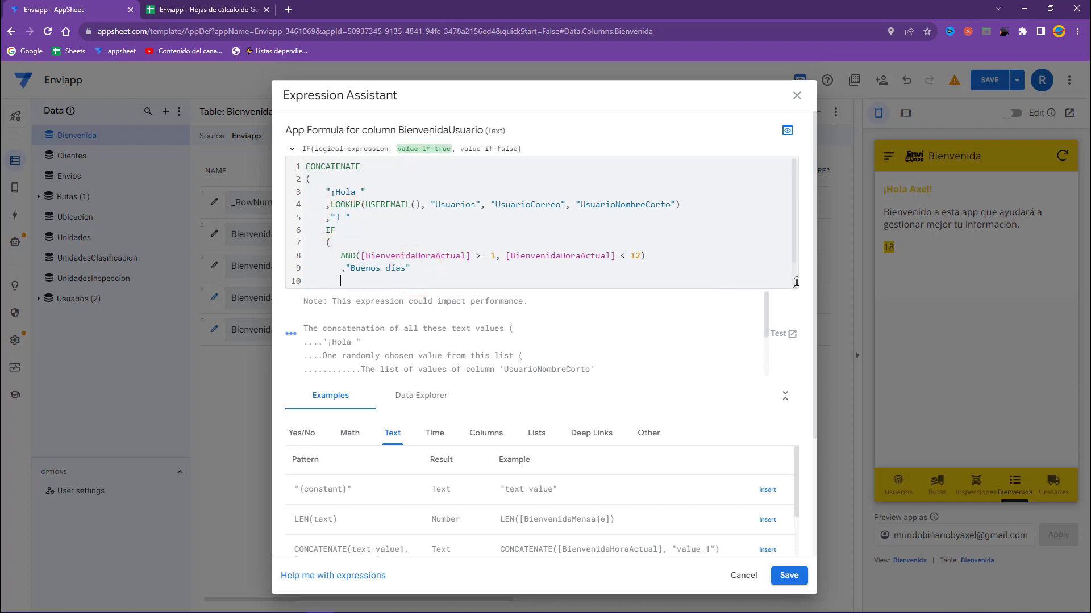
Start a nested IF on line 10 for the afternoon case.
{"action": "left_click_drag", "start_coordinate": [795, 285], "coordinate": [795, 381]}
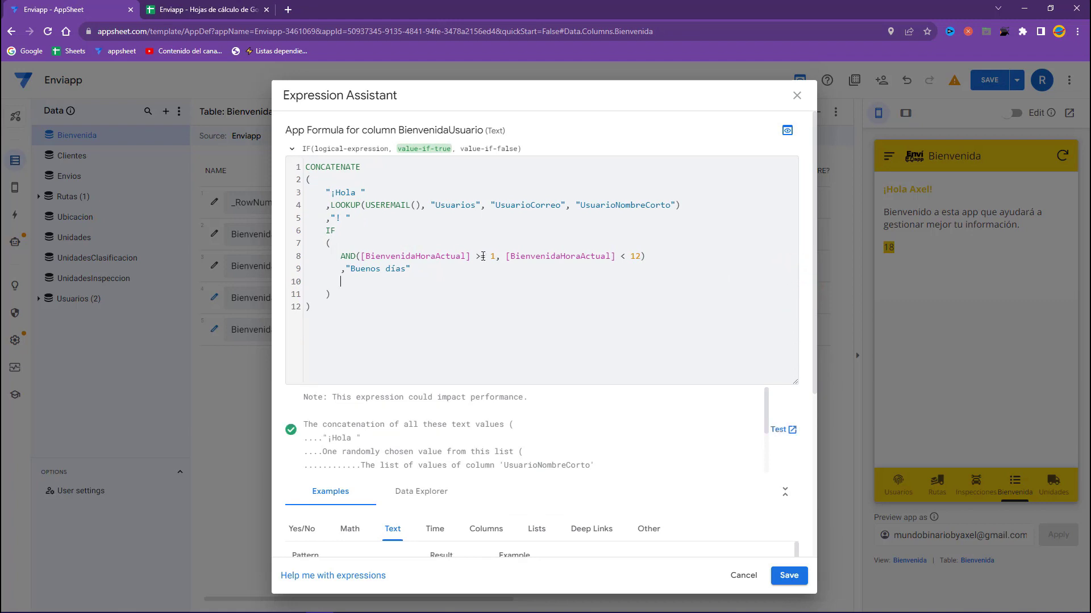
{"action": "double_click", "coordinate": [635, 256]}
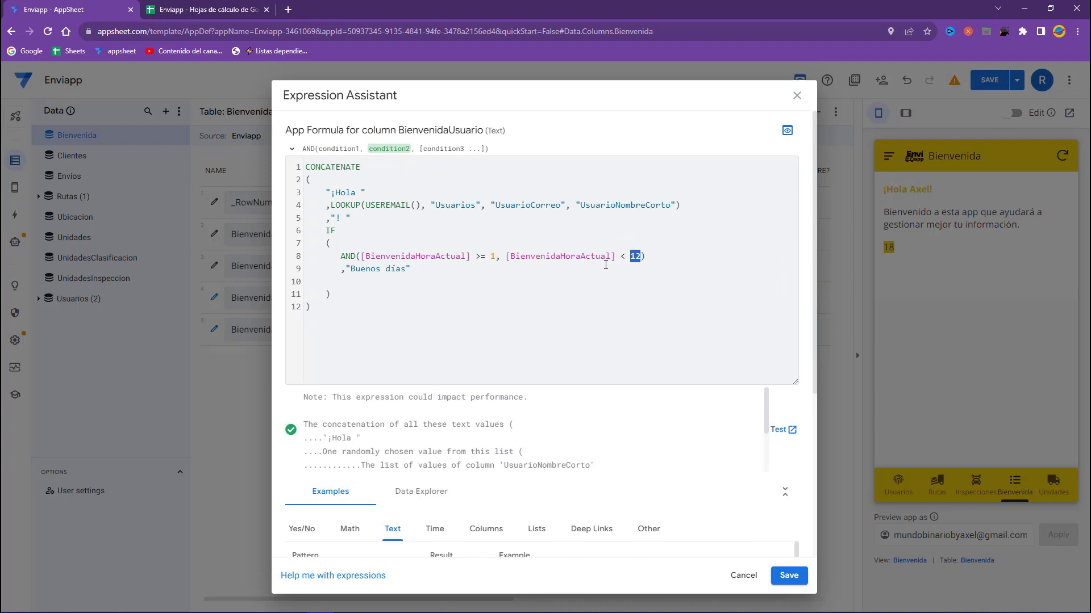
{"action": "left_click_drag", "start_coordinate": [492, 257], "coordinate": [644, 256]}
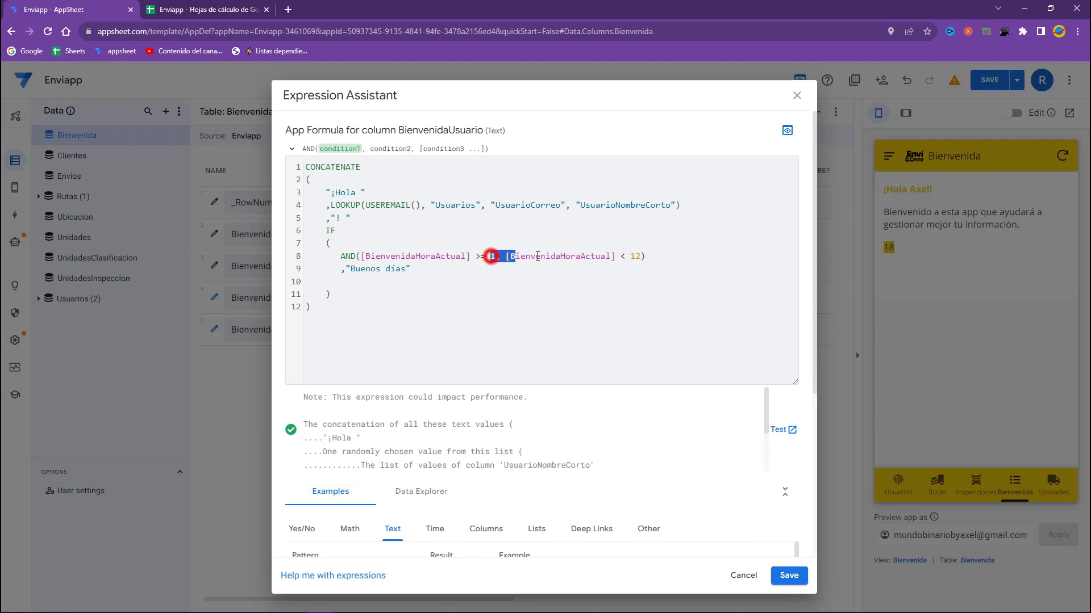
{"action": "left_click", "coordinate": [361, 267]}
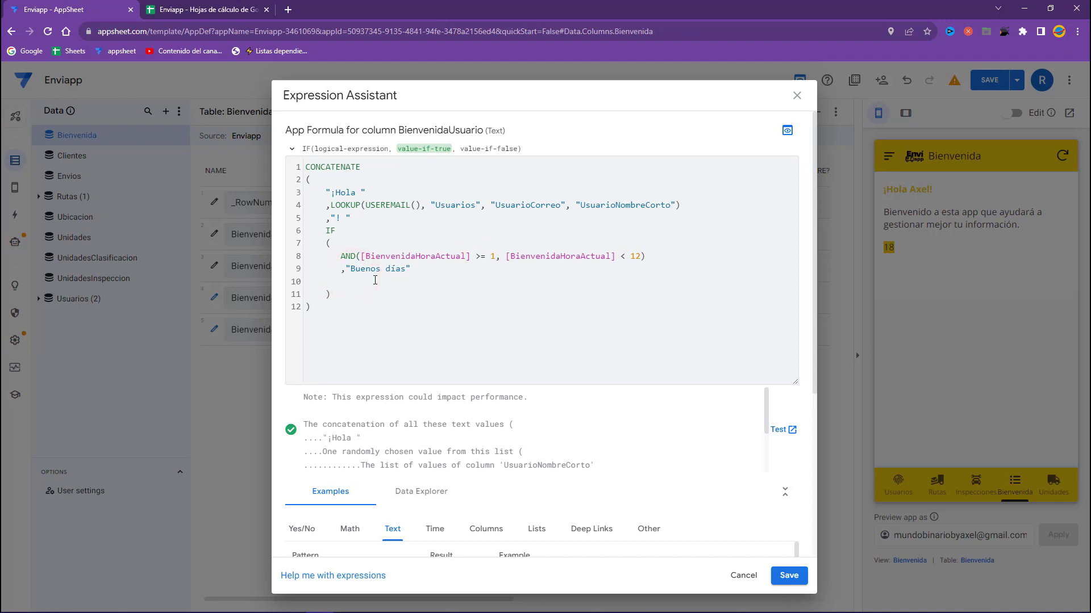
{"action": "left_click", "coordinate": [375, 280]}
{"action": "type", "text": "IL"}
{"action": "type", "text": "("}
{"action": "key", "text": "Return"}
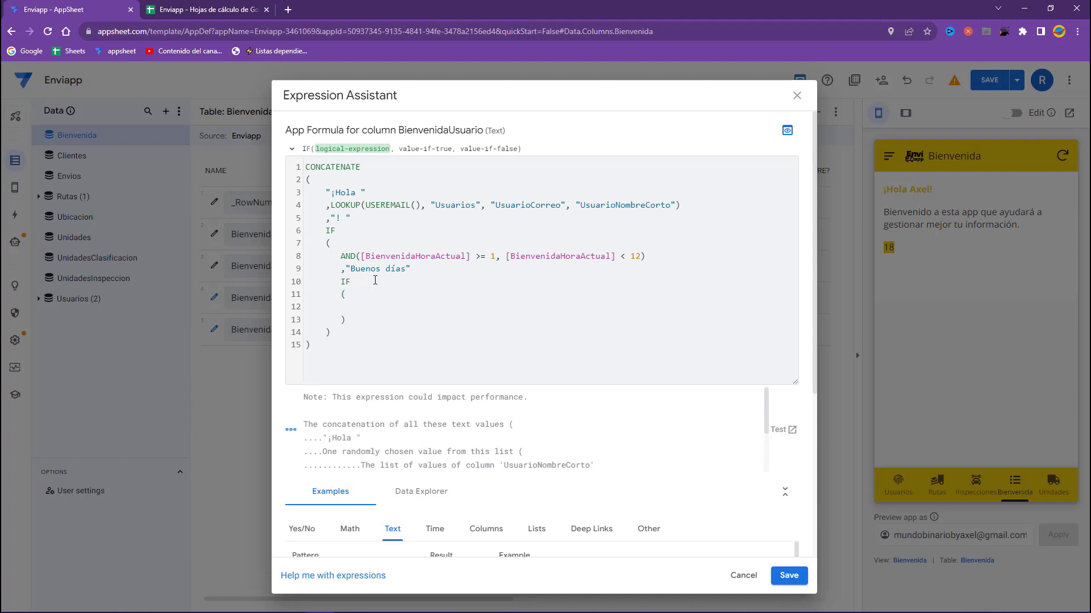
{"action": "type", "text": "AND"}
Paste the hour condition into the nested IF with bounds 12 and 19.
{"action": "left_click_drag", "start_coordinate": [341, 256], "coordinate": [645, 257]}
{"action": "key", "text": "ctrl+c"}
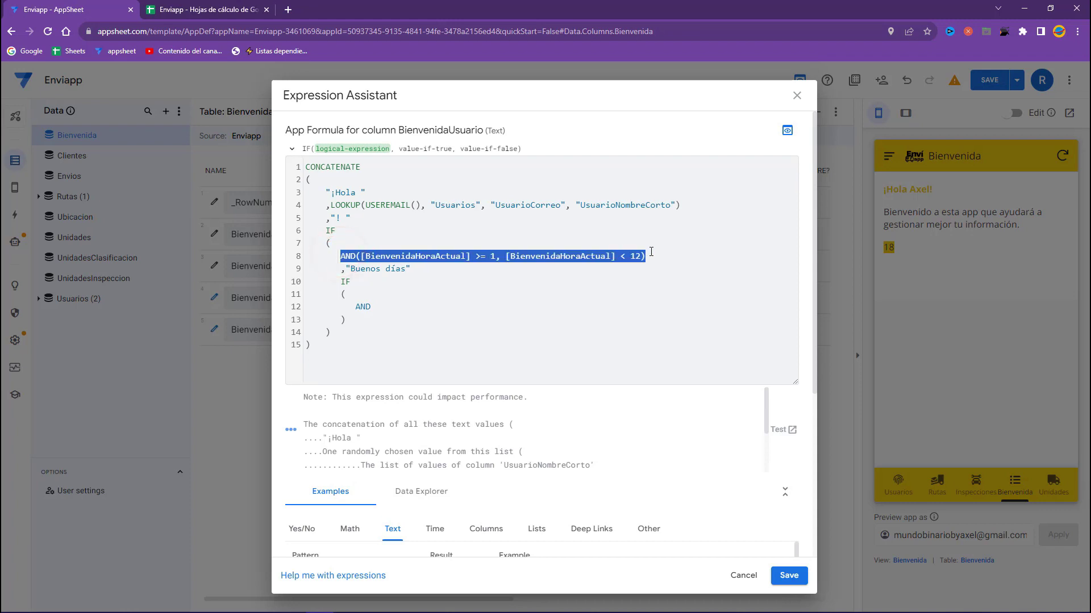
{"action": "double_click", "coordinate": [362, 307]}
{"action": "key", "text": "ctrl+v"}
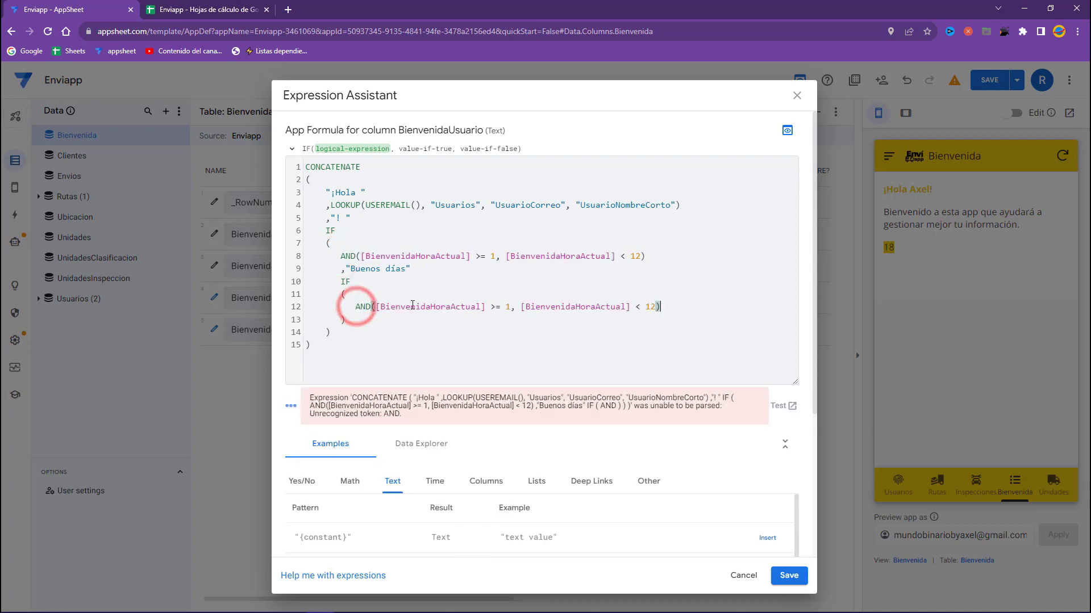
{"action": "left_click", "coordinate": [510, 308]}
{"action": "type", "text": "2"}
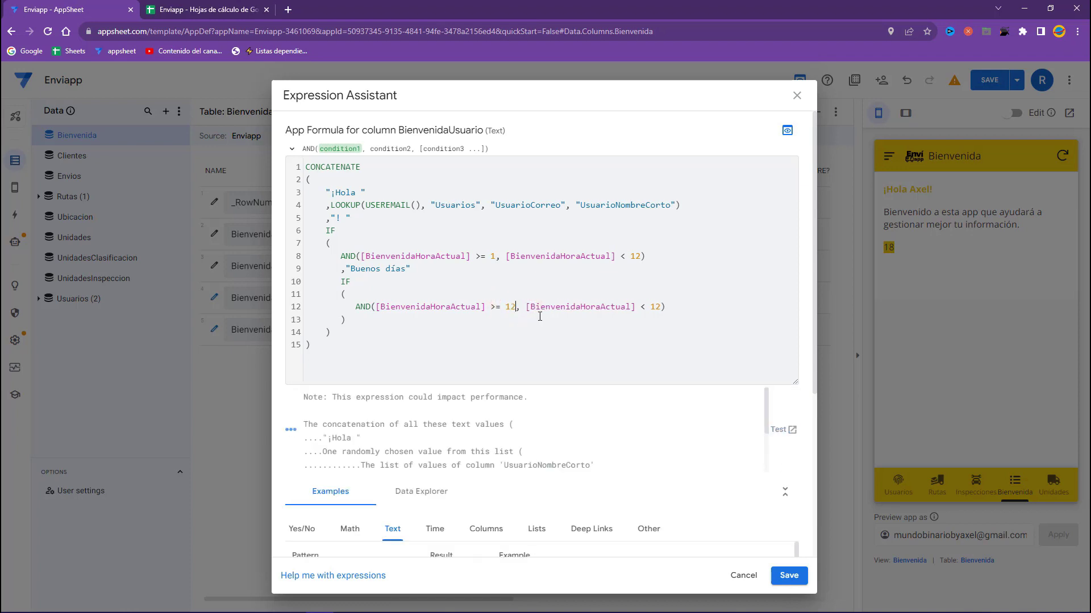
{"action": "double_click", "coordinate": [654, 307]}
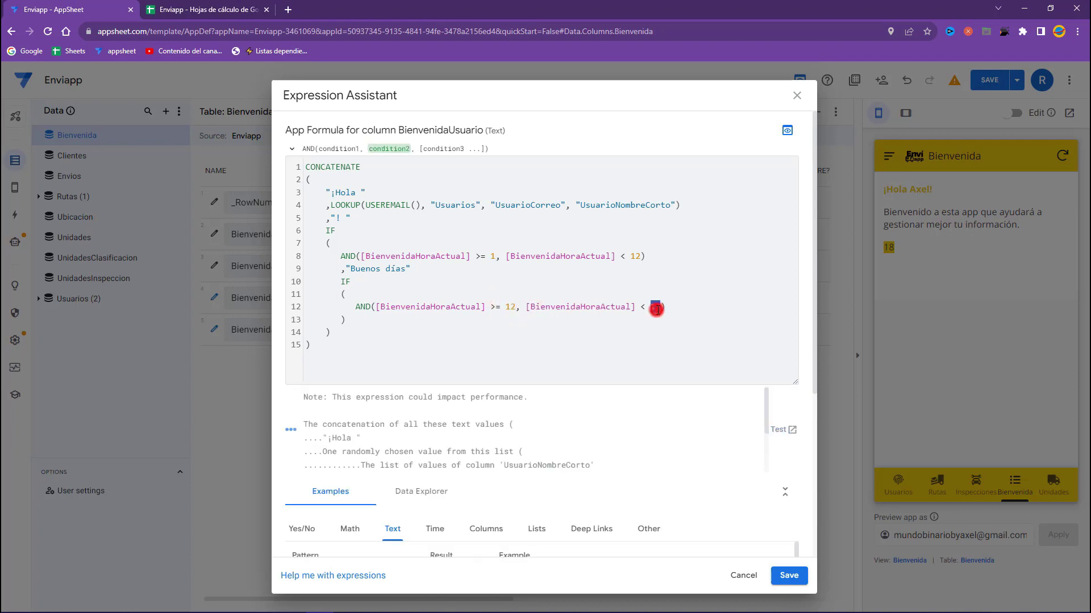
{"action": "type", "text": "19"}
{"action": "left_click", "coordinate": [689, 302]}
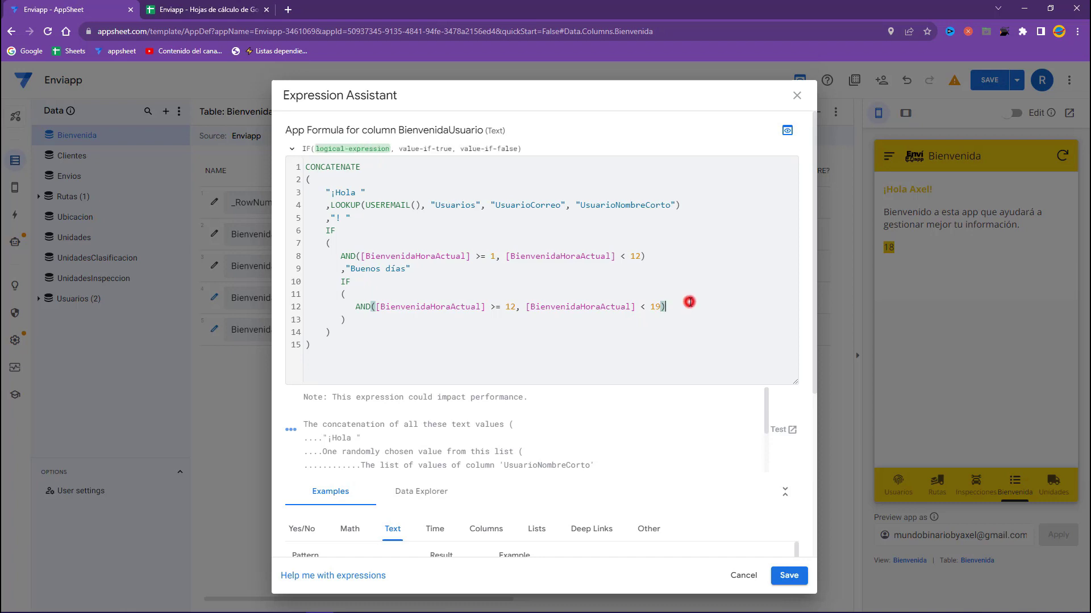
Add "Buenas tardes" and the otherwise value "Buenas noches" to the nested IF.
{"action": "key", "text": "Return"}
{"action": "type", "text": ","}
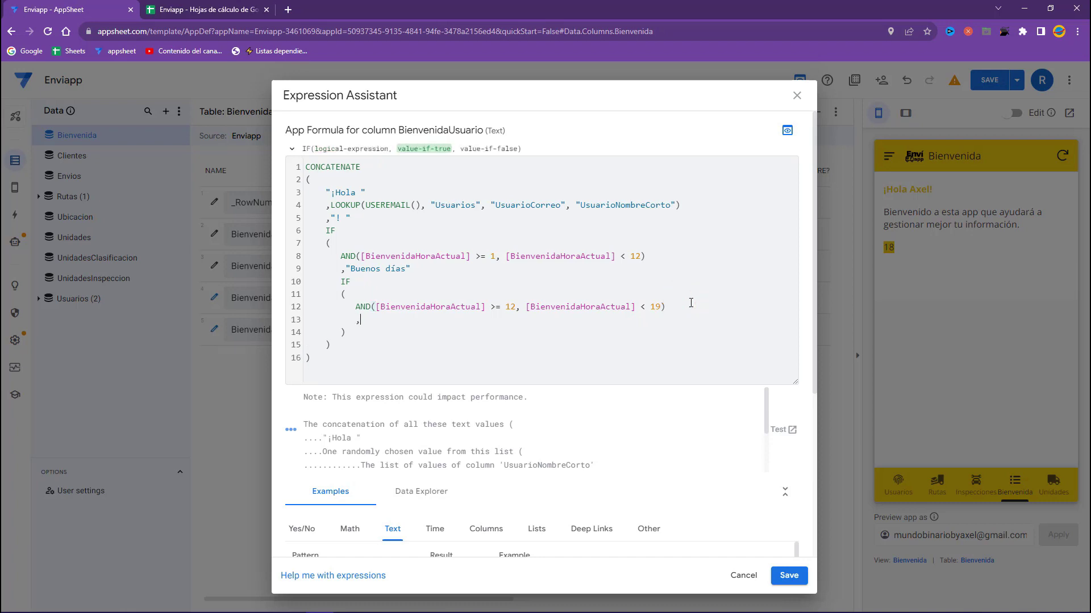
{"action": "type", "text": " \"\""}
{"action": "type", "text": "Buenas tardes"}
{"action": "key", "text": "Down"}
{"action": "type", "text": ","}
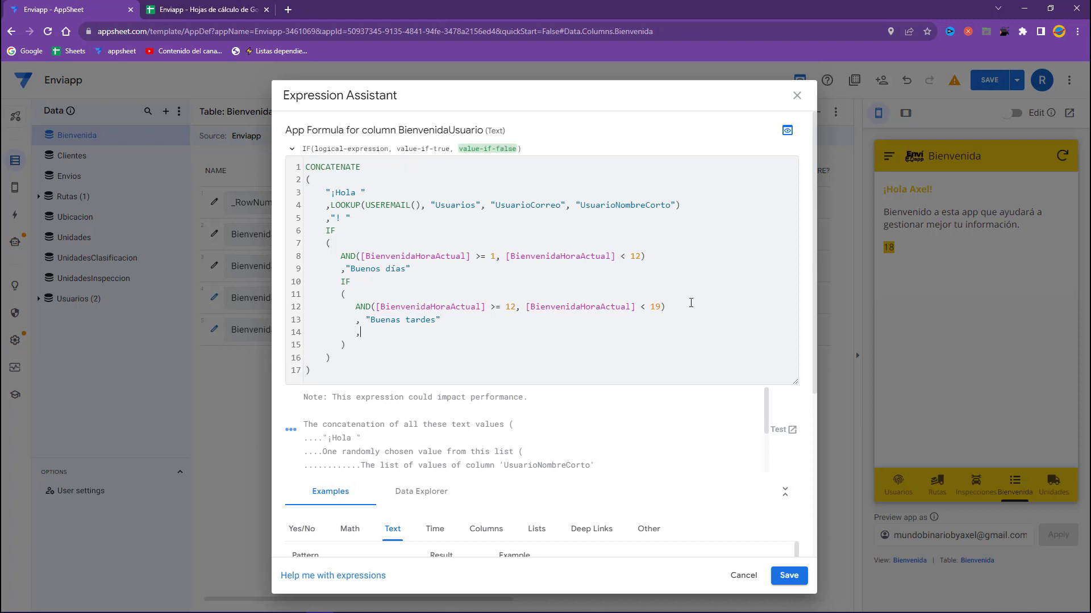
{"action": "type", "text": "\"2\""}
{"action": "key", "text": "Down"}
{"action": "key", "text": "Up"}
{"action": "double_click", "coordinate": [371, 330]}
{"action": "type", "text": "Buenas"}
{"action": "type", "text": " noches"}
{"action": "left_click", "coordinate": [366, 319]}
{"action": "key", "text": "BackSpace"}
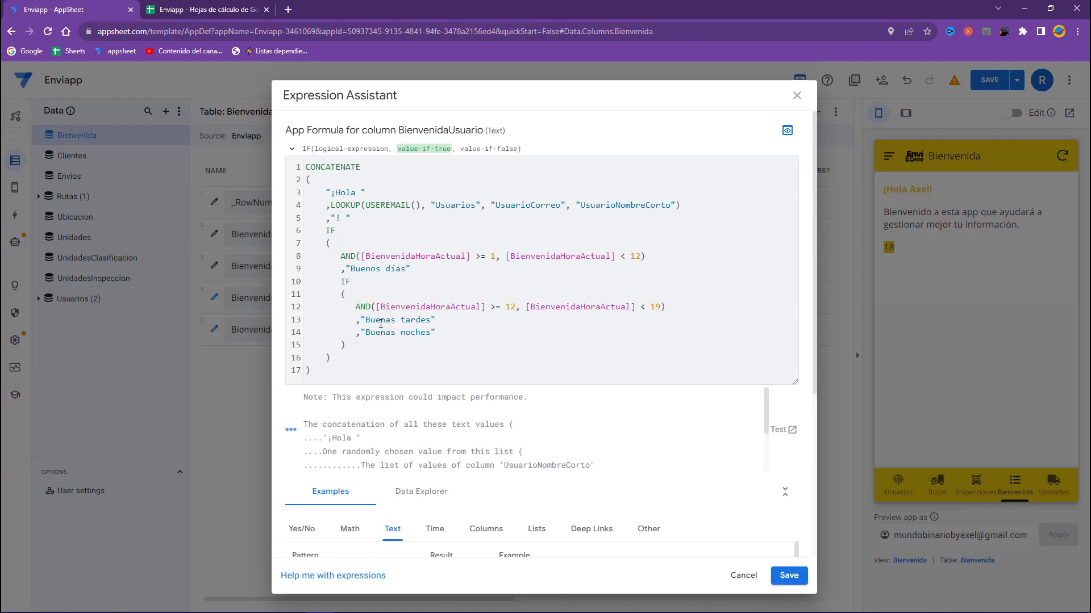
{"action": "double_click", "coordinate": [346, 365]}
{"action": "triple_click", "coordinate": [332, 366]}
{"action": "left_click", "coordinate": [466, 286]}
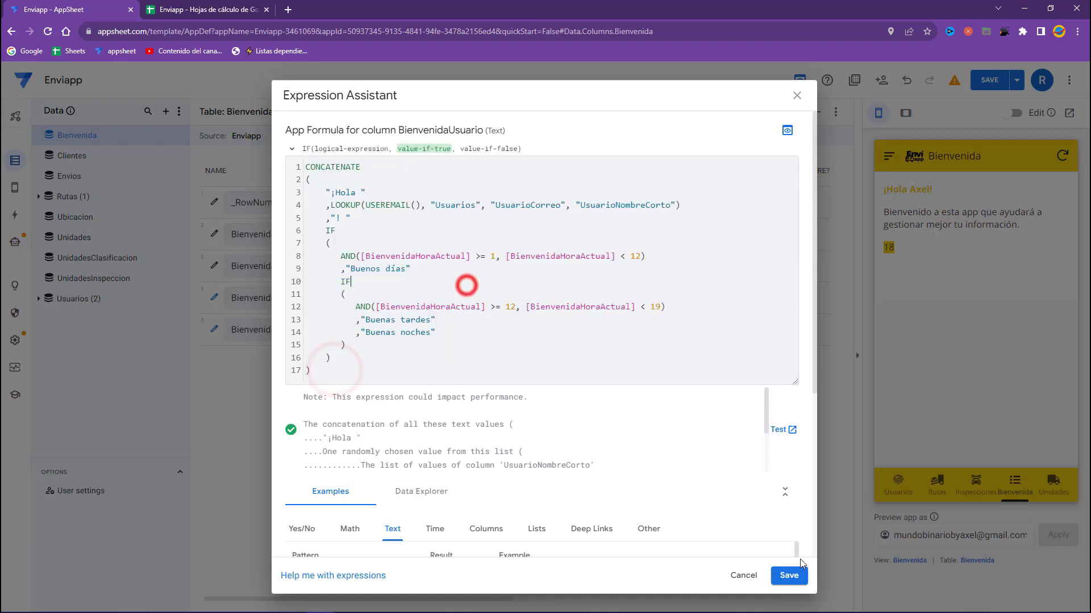
Save the greeting formula and bring up the Bienvenida view's settings.
{"action": "left_click", "coordinate": [790, 575]}
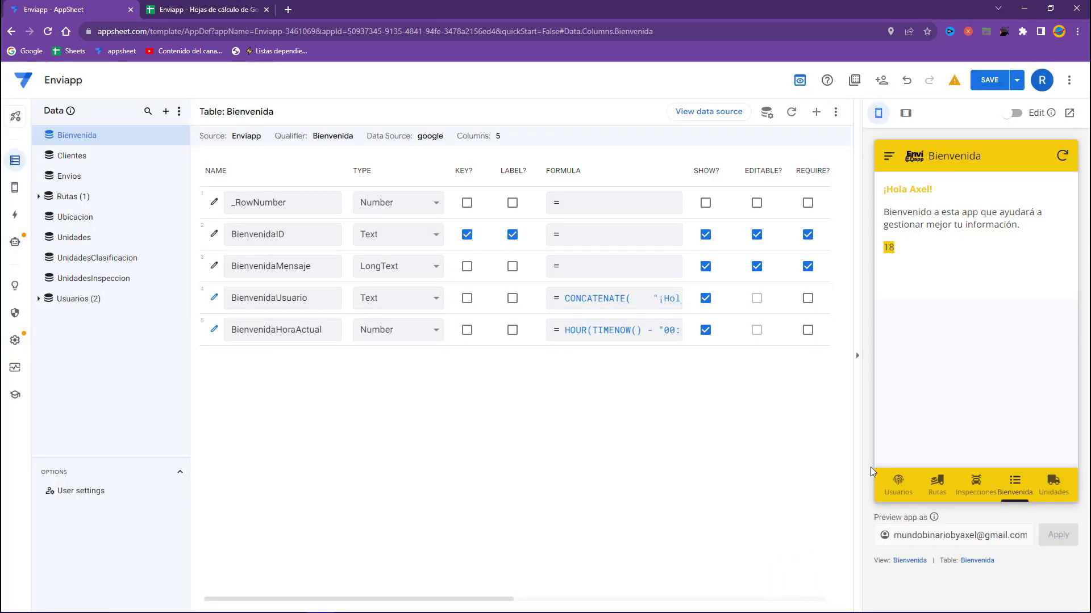
{"action": "left_click", "coordinate": [910, 561]}
{"action": "scroll", "coordinate": [451, 446], "scroll_direction": "down", "scroll_amount": 3}
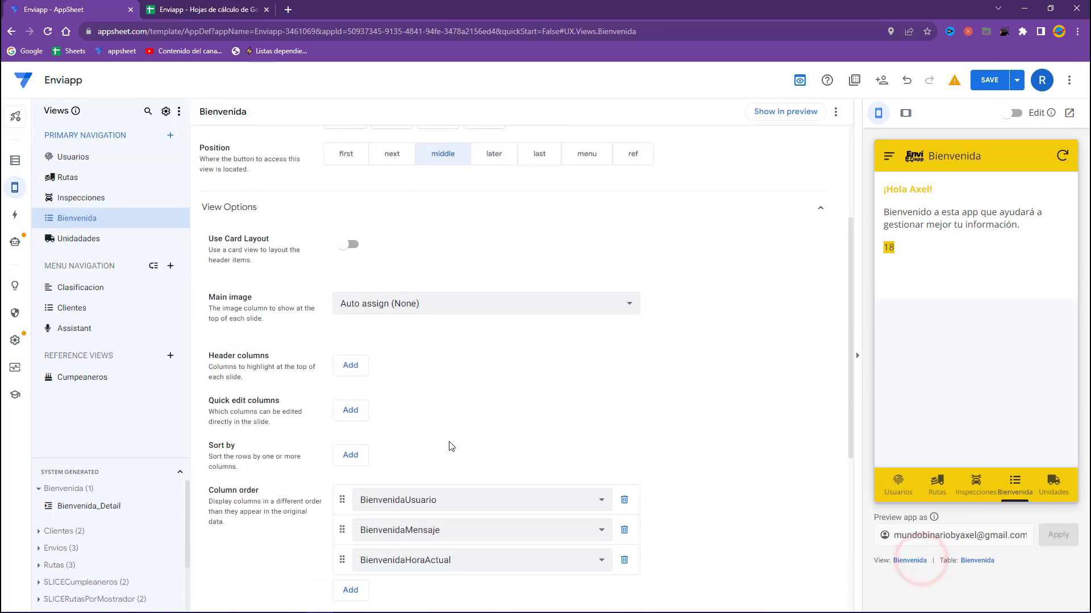
{"action": "scroll", "coordinate": [450, 447], "scroll_direction": "down", "scroll_amount": 3}
Save the app and check the greeting before reopening the Bienvenida columns.
{"action": "left_click", "coordinate": [973, 90]}
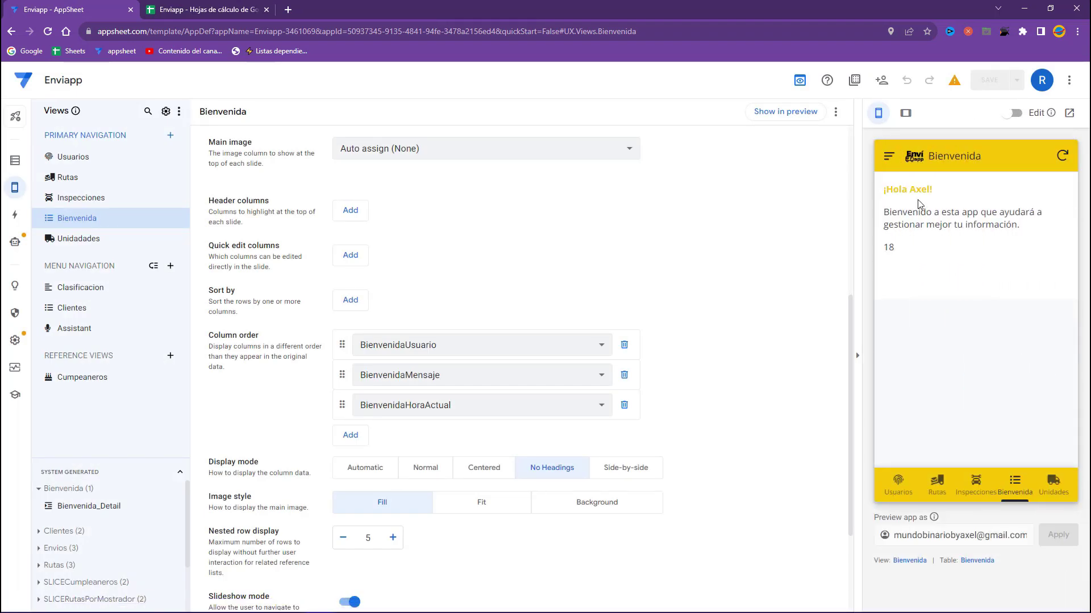
{"action": "mouse_move", "coordinate": [916, 190]}
{"action": "left_mouse_down"}
{"action": "mouse_move", "coordinate": [926, 190]}
{"action": "mouse_move", "coordinate": [899, 189]}
{"action": "left_mouse_up"}
{"action": "left_click", "coordinate": [978, 561]}
Add commas before both IFs in the BienvenidaUsuario greeting formula.
{"action": "left_click", "coordinate": [607, 296]}
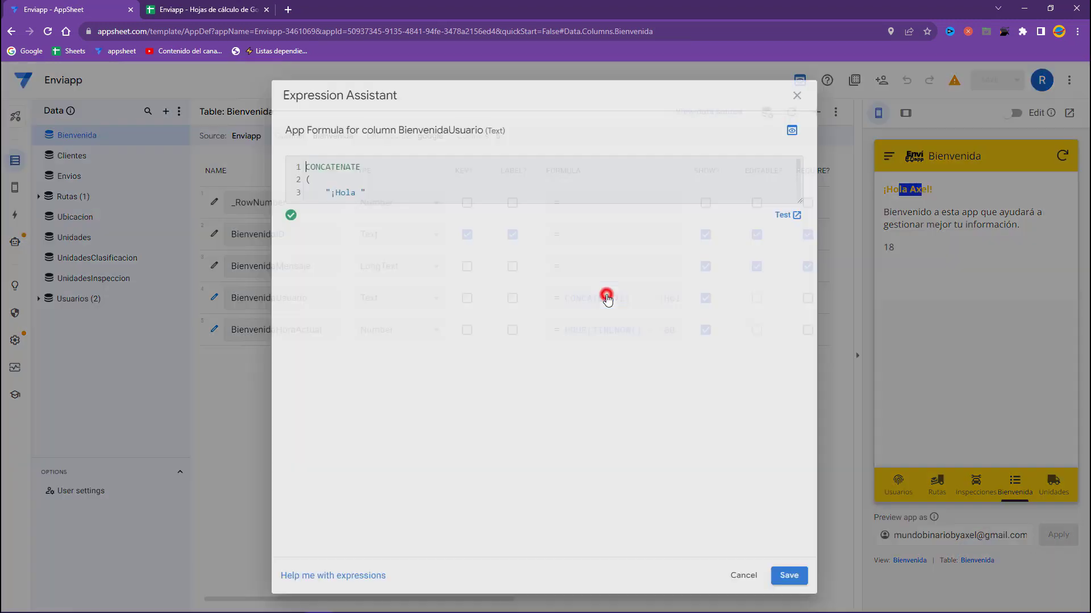
{"action": "left_click", "coordinate": [789, 200]}
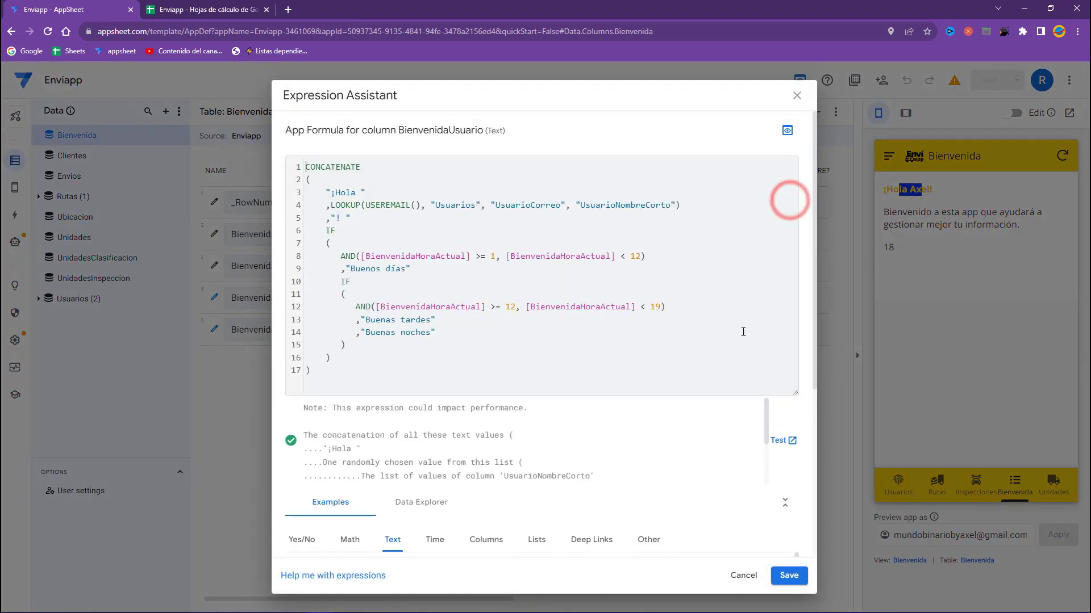
{"action": "left_click_drag", "start_coordinate": [390, 256], "coordinate": [447, 260]}
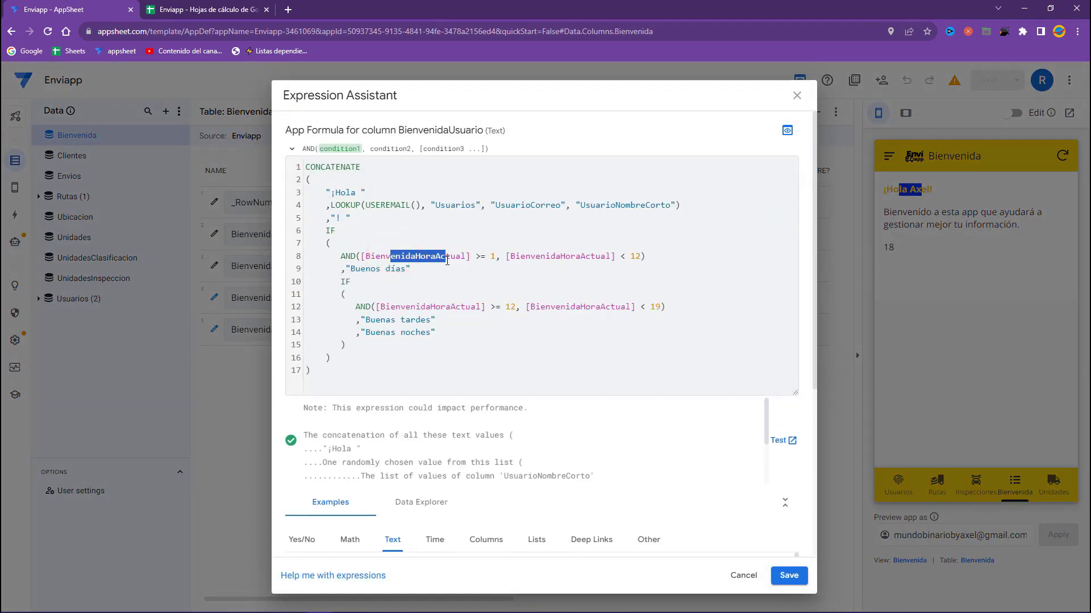
{"action": "left_click", "coordinate": [342, 219]}
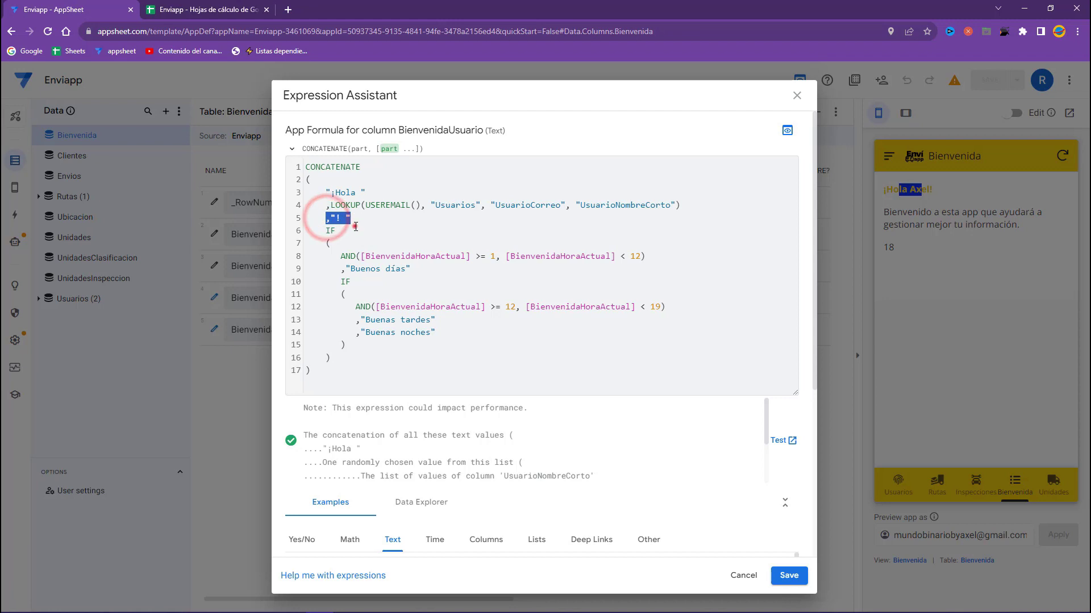
{"action": "left_click", "coordinate": [325, 231]}
{"action": "type", "text": ","}
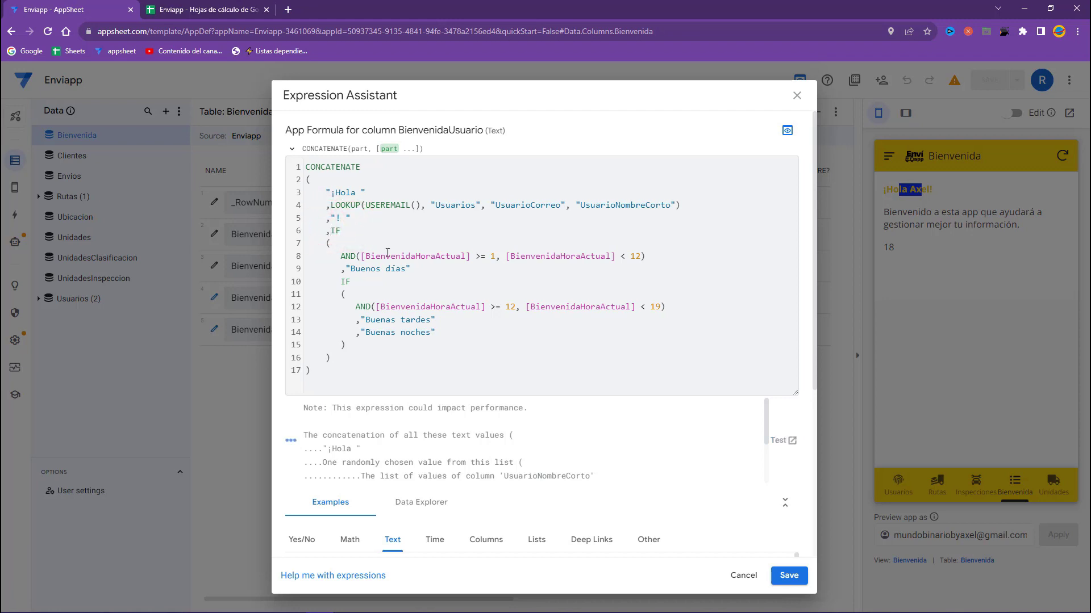
{"action": "left_click", "coordinate": [340, 282]}
{"action": "type", "text": ","}
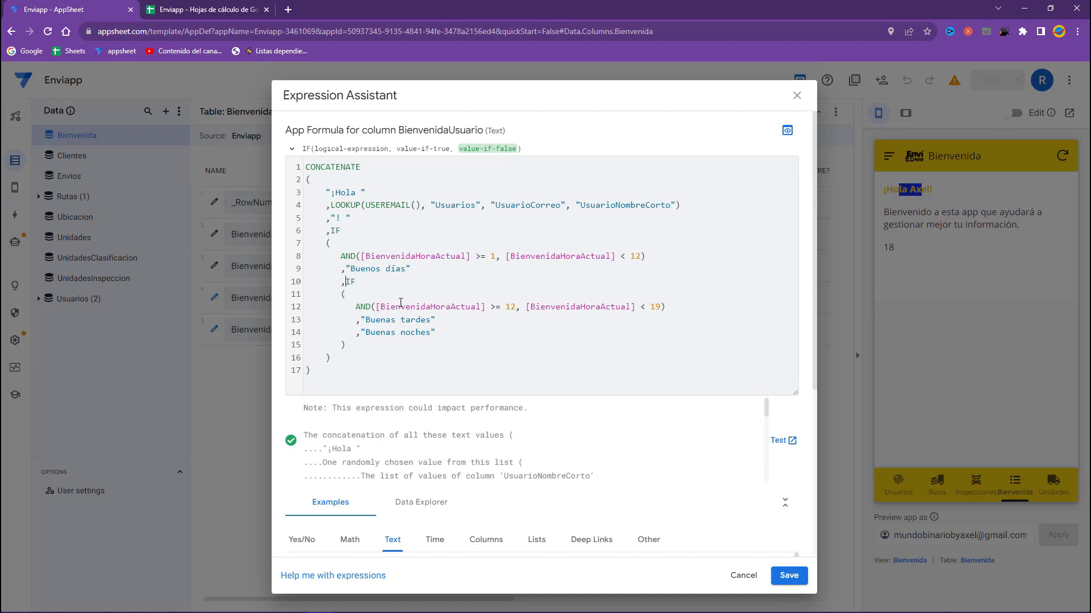
{"action": "left_click", "coordinate": [329, 231]}
{"action": "left_click", "coordinate": [343, 268]}
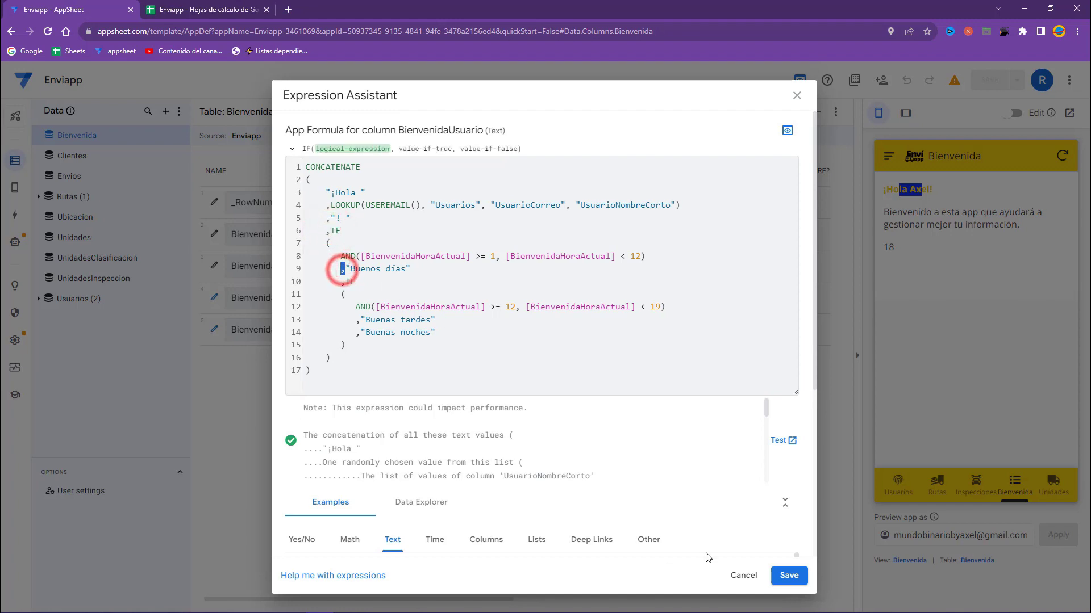
Save the corrected formula and the app, then check the new greeting in the preview.
{"action": "left_click", "coordinate": [789, 575]}
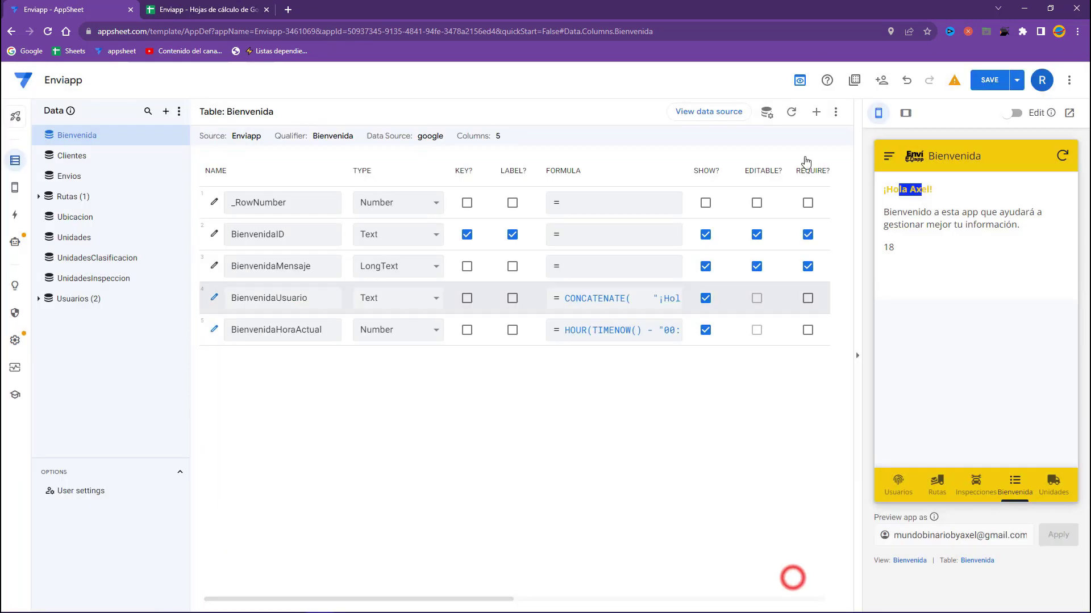
{"action": "left_click", "coordinate": [994, 86]}
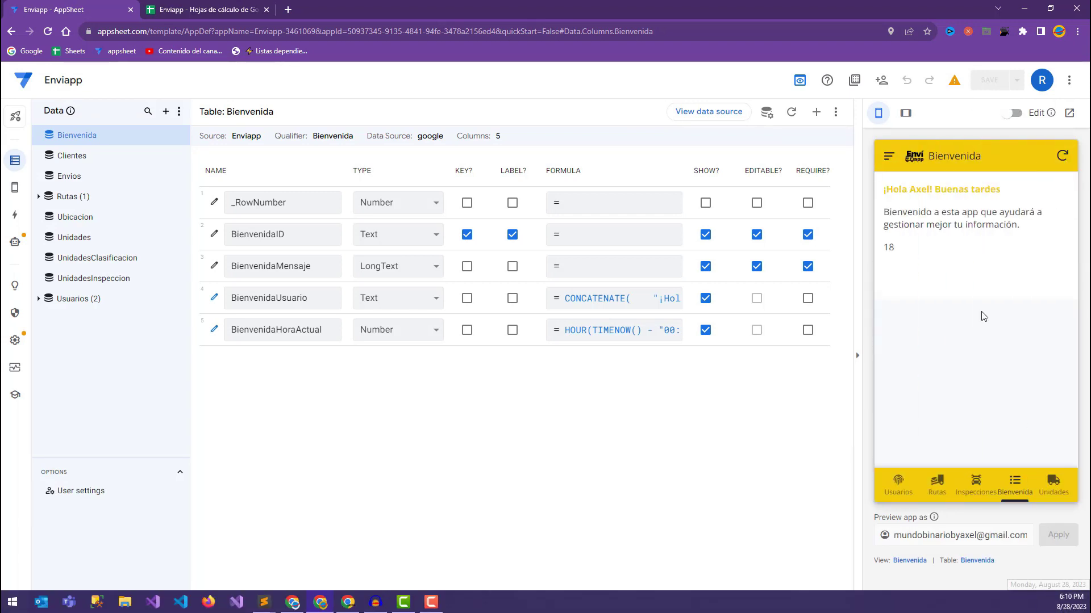
{"action": "left_click_drag", "start_coordinate": [900, 190], "coordinate": [994, 187]}
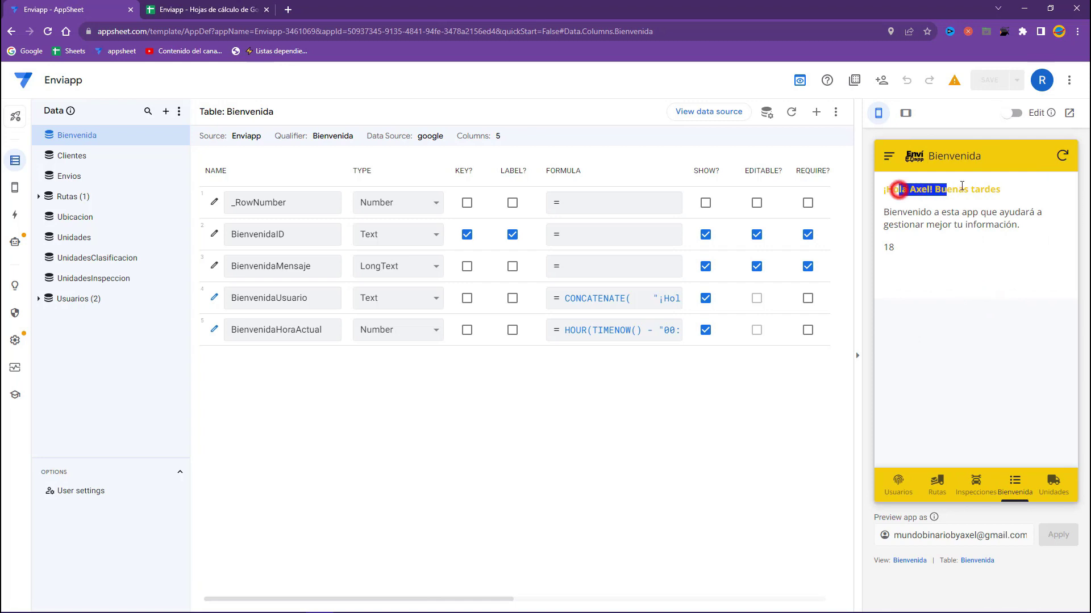
{"action": "left_click", "coordinate": [994, 187]}
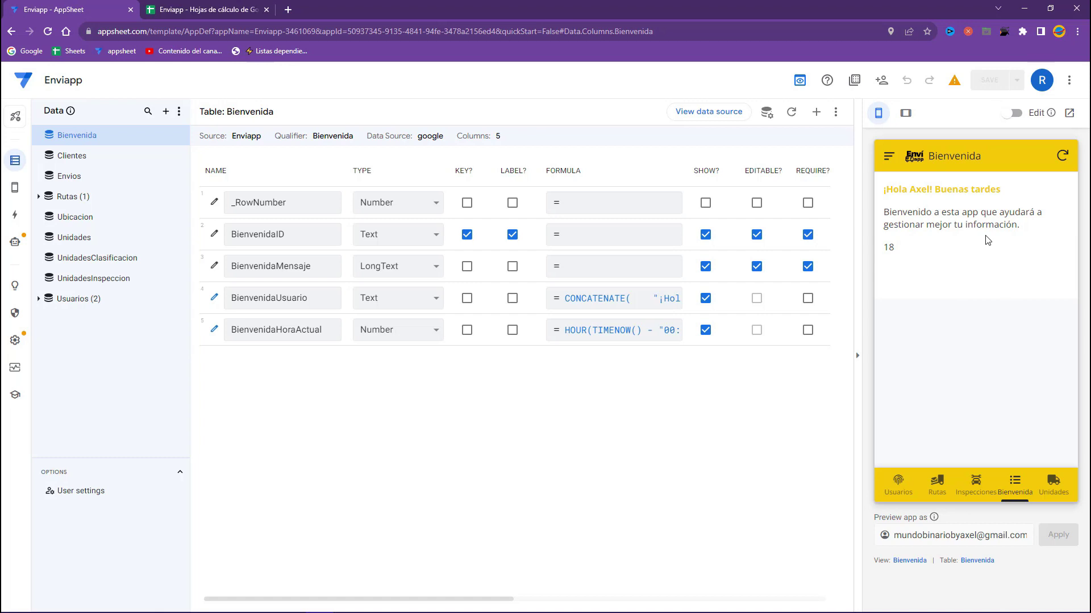
Change the second AND's upper hour limit from 19 to 18 and save the formula and app.
{"action": "left_click", "coordinate": [620, 299]}
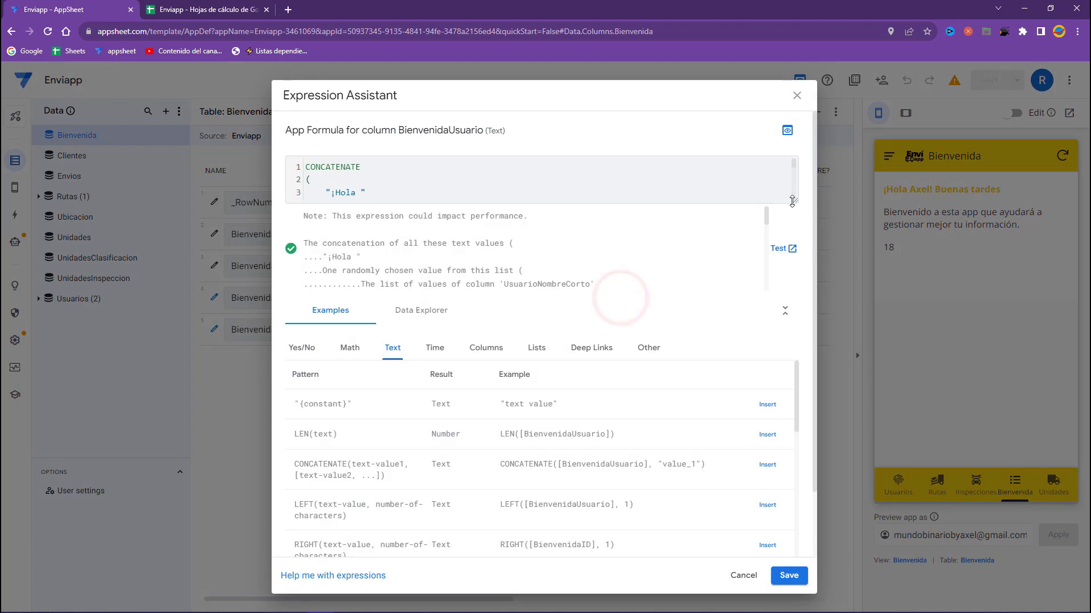
{"action": "left_click", "coordinate": [791, 202]}
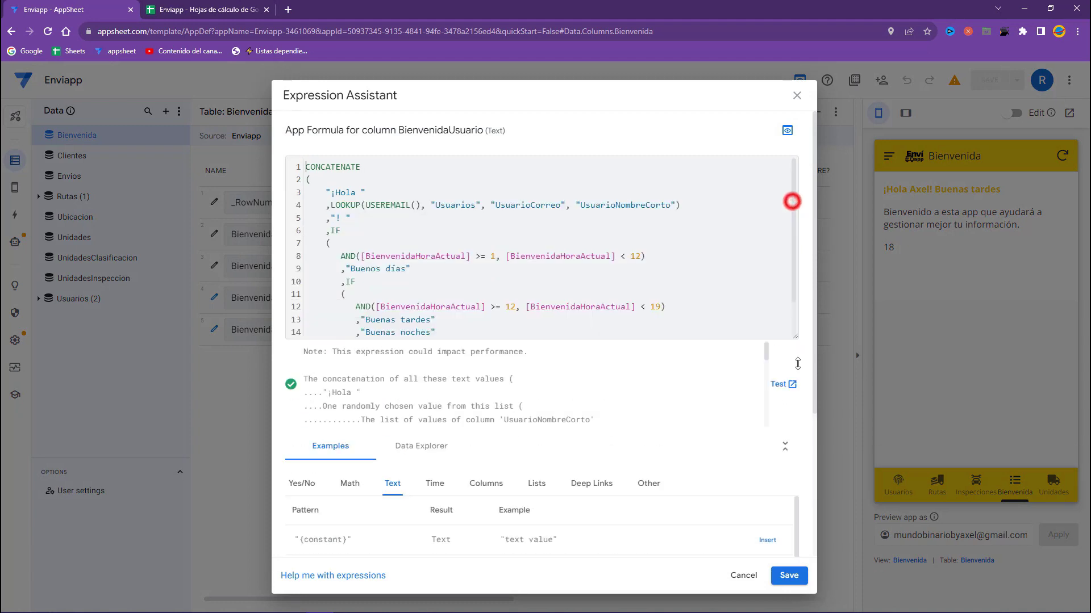
{"action": "left_click", "coordinate": [659, 307]}
{"action": "type", "text": "8"}
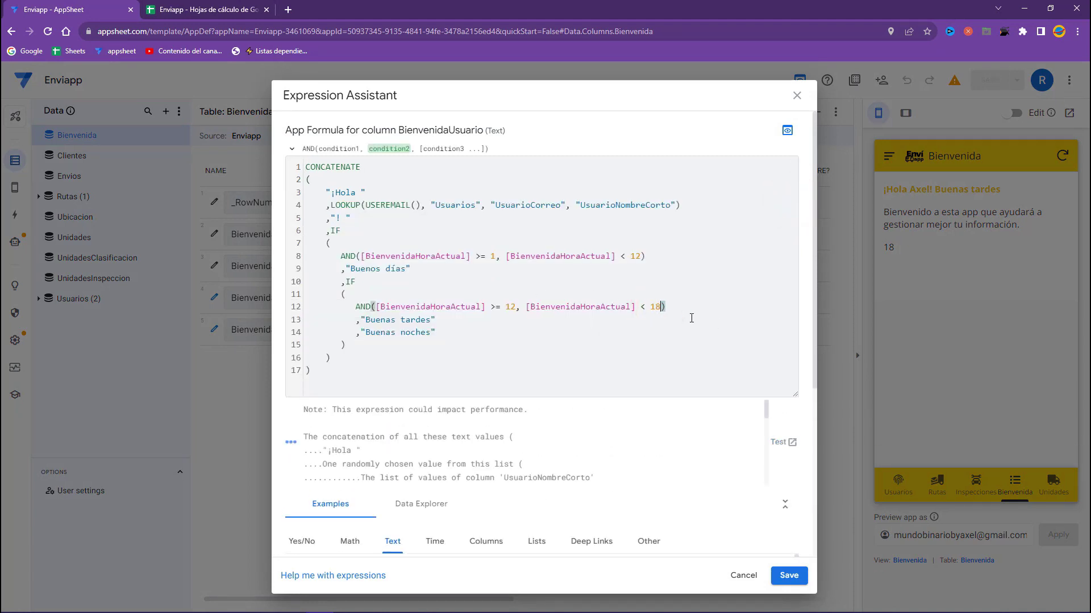
{"action": "left_click", "coordinate": [377, 330]}
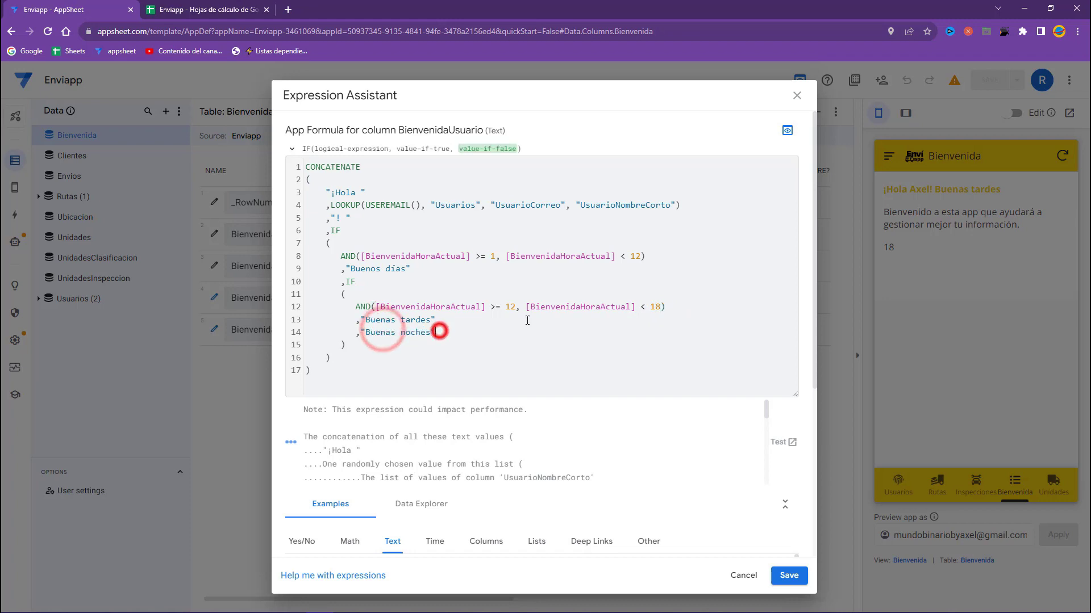
{"action": "double_click", "coordinate": [655, 307]}
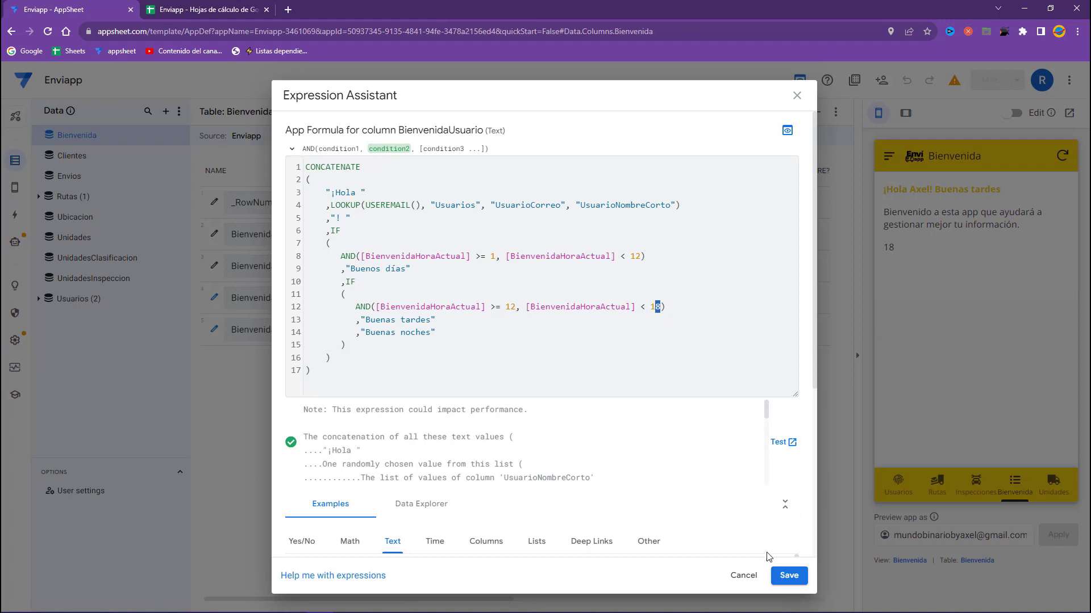
{"action": "left_click", "coordinate": [787, 573]}
{"action": "left_click", "coordinate": [989, 80]}
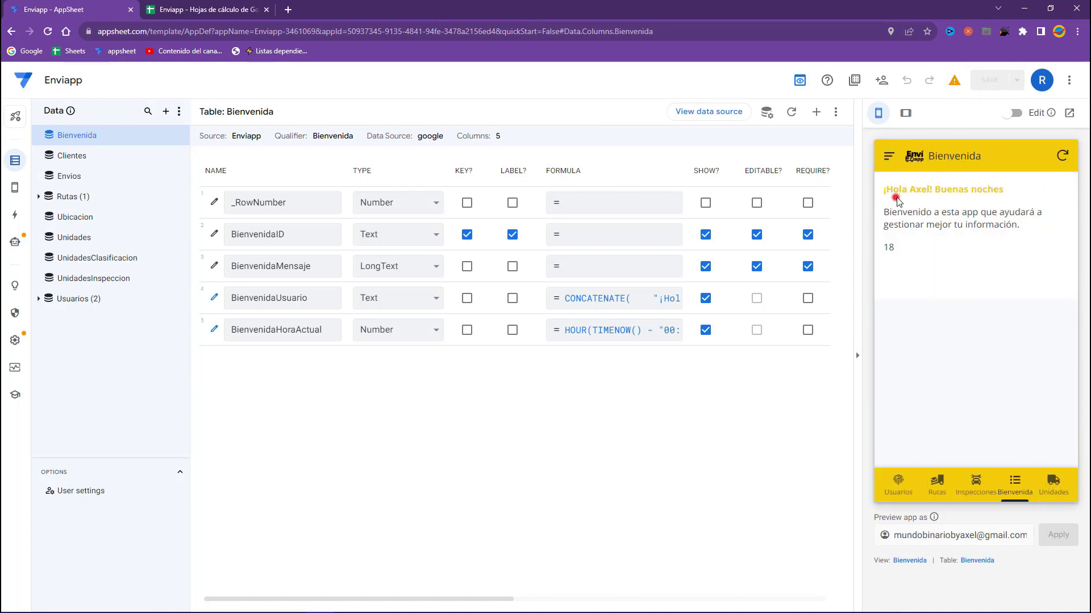
Drop BienvenidaHoraActual from the Bienvenida view's columns, set its position to ref, and save.
{"action": "left_click", "coordinate": [965, 225]}
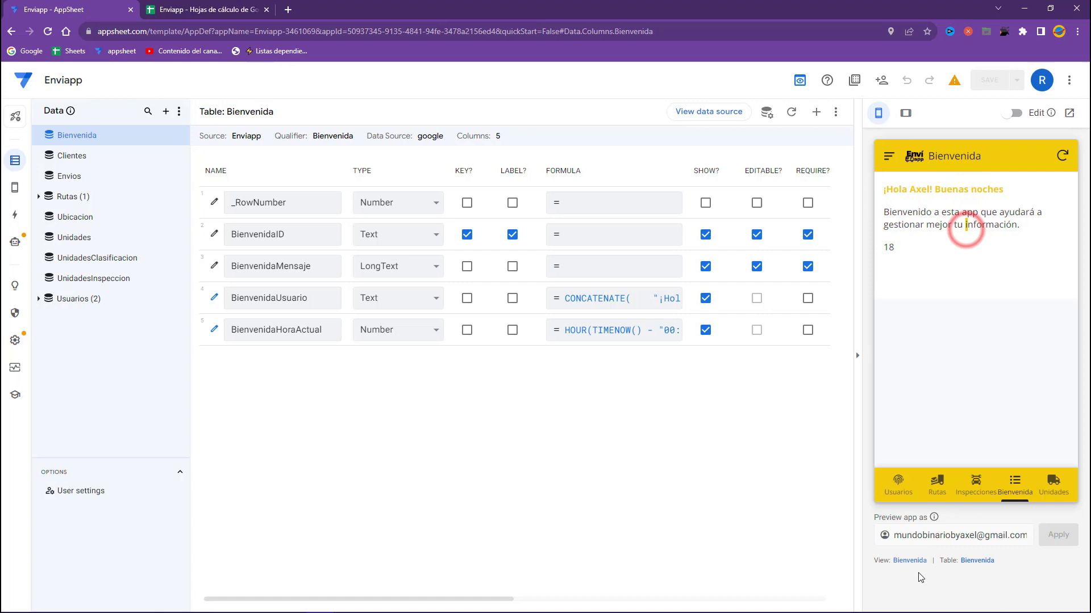
{"action": "left_click", "coordinate": [915, 563]}
{"action": "scroll", "coordinate": [597, 386], "scroll_direction": "down", "scroll_amount": 3}
{"action": "scroll", "coordinate": [618, 406], "scroll_direction": "down", "scroll_amount": 2}
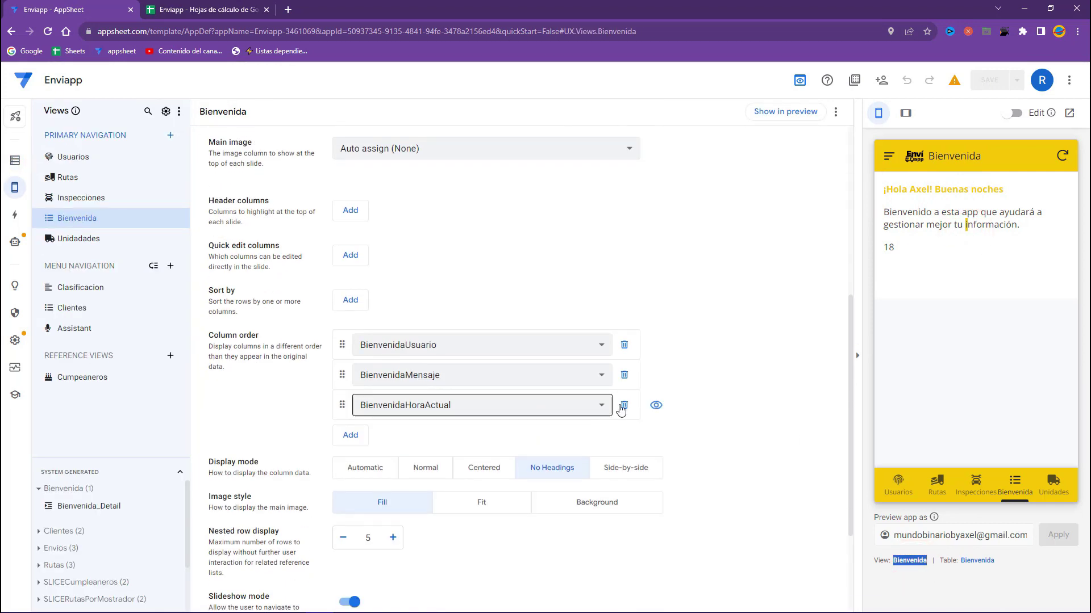
{"action": "left_click", "coordinate": [624, 406]}
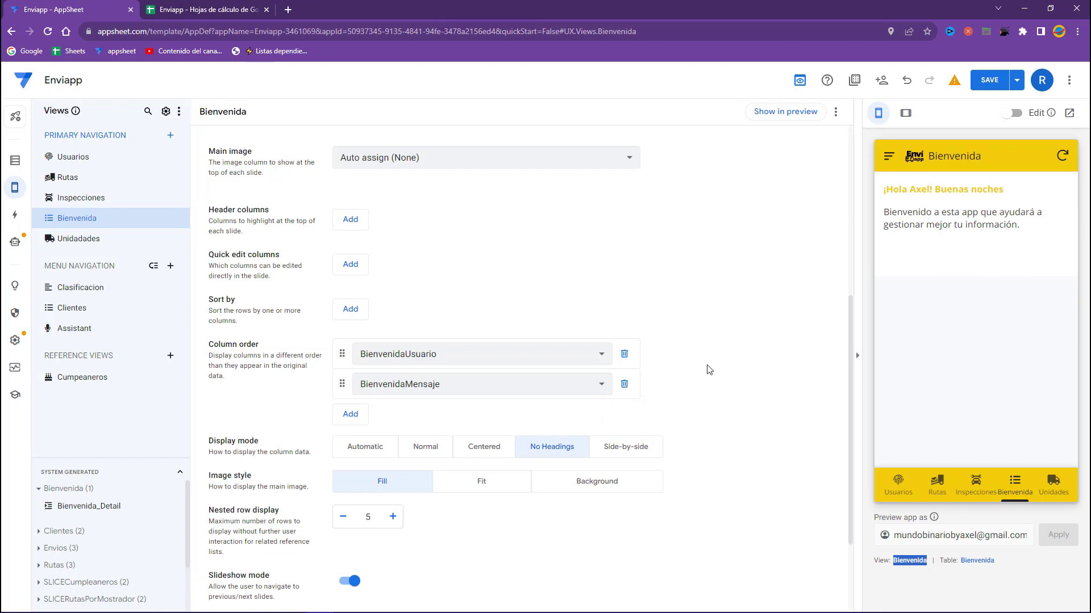
{"action": "scroll", "coordinate": [706, 370], "scroll_direction": "up", "scroll_amount": 5}
{"action": "left_click", "coordinate": [632, 344]}
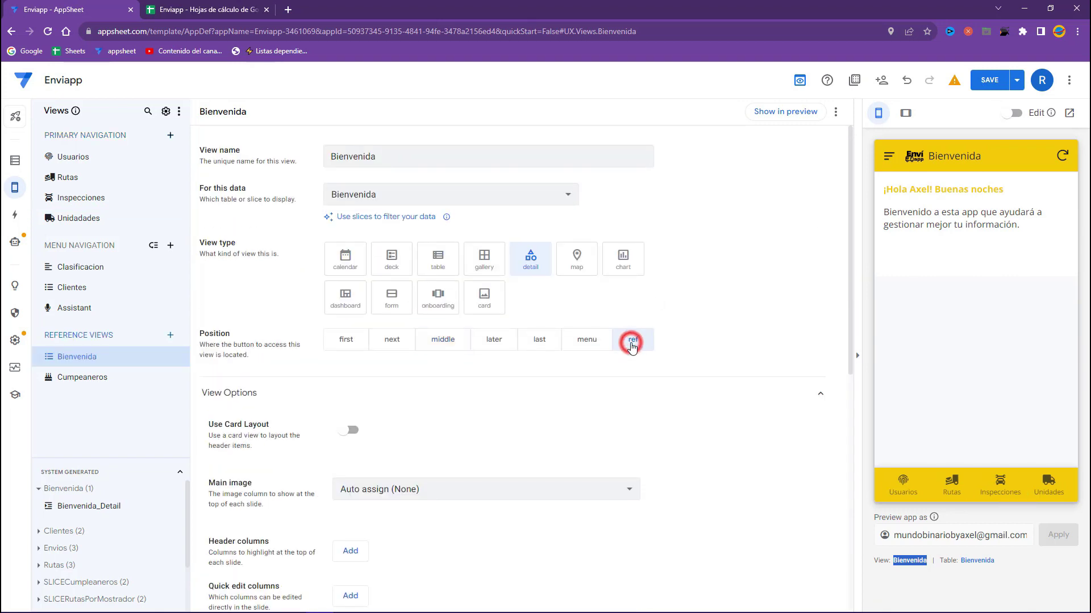
{"action": "left_click", "coordinate": [989, 80]}
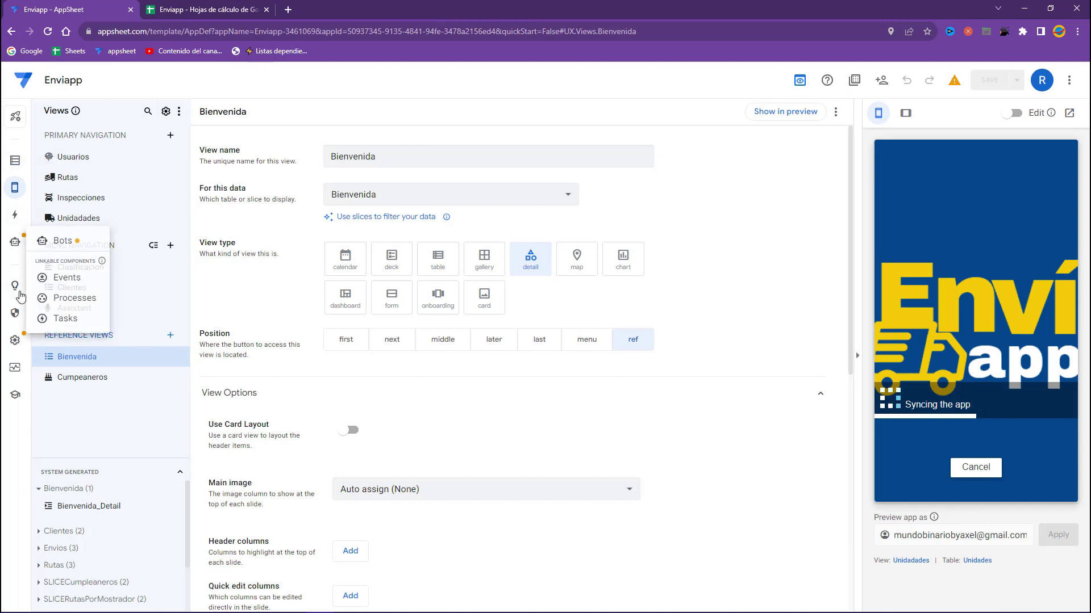
Set the app's Starting view to Bienvenida and save.
{"action": "left_click", "coordinate": [13, 343]}
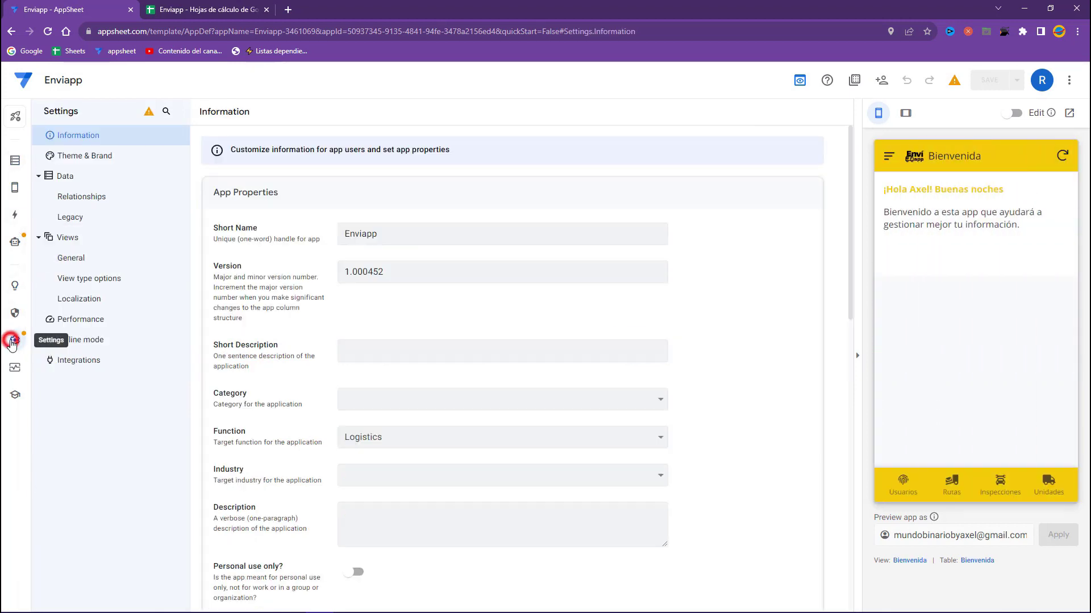
{"action": "left_click", "coordinate": [81, 159]}
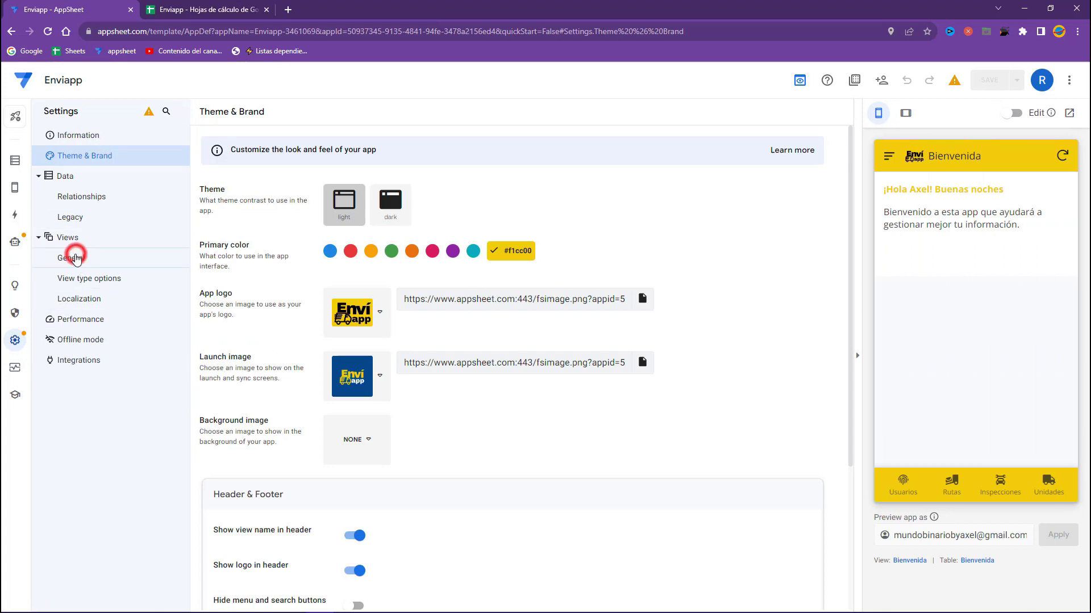
{"action": "left_click", "coordinate": [374, 342]}
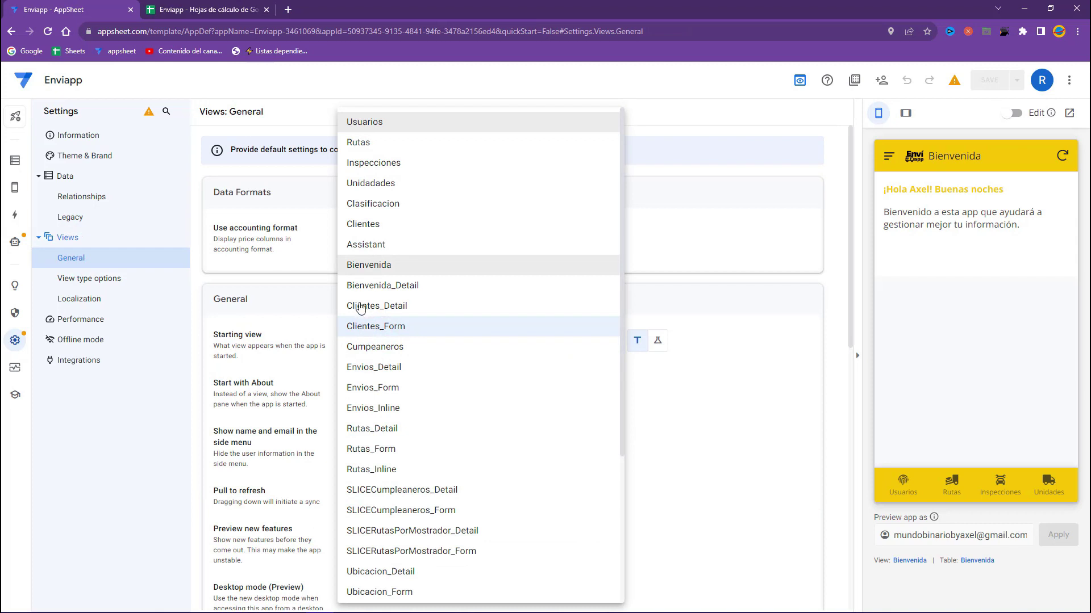
{"action": "left_click", "coordinate": [385, 266]}
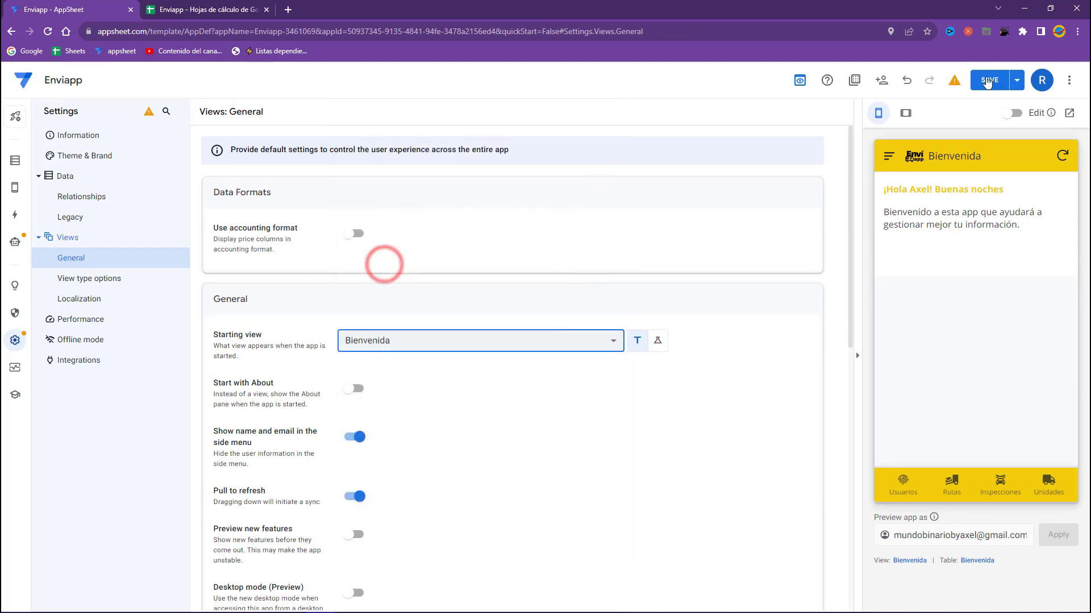
{"action": "left_click", "coordinate": [989, 80]}
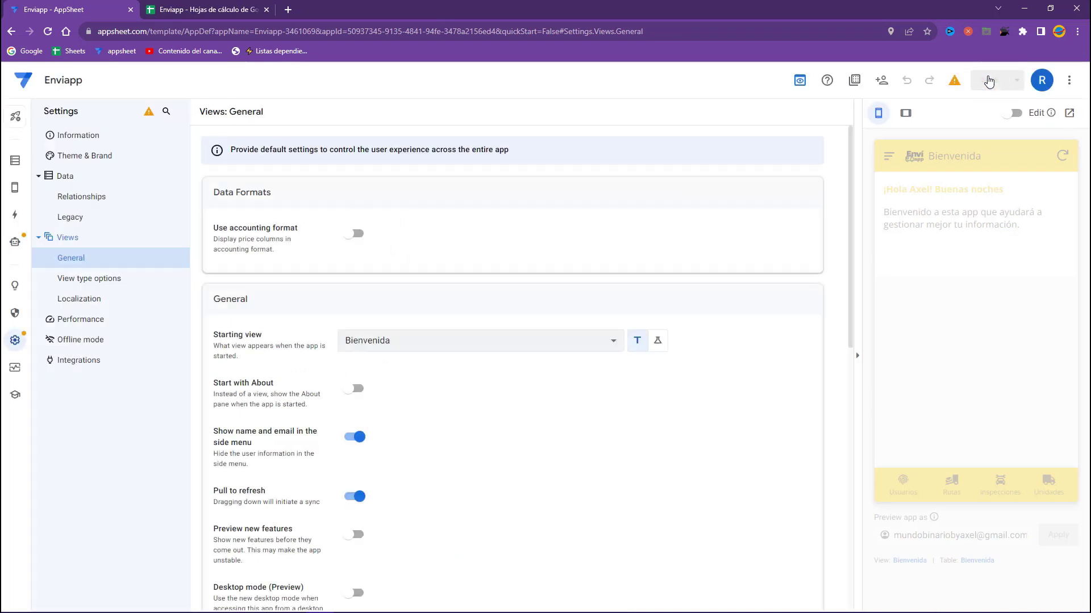
Pick another user's e-mail from the Usuarios sheet and return to the app editor.
{"action": "left_click", "coordinate": [248, 5]}
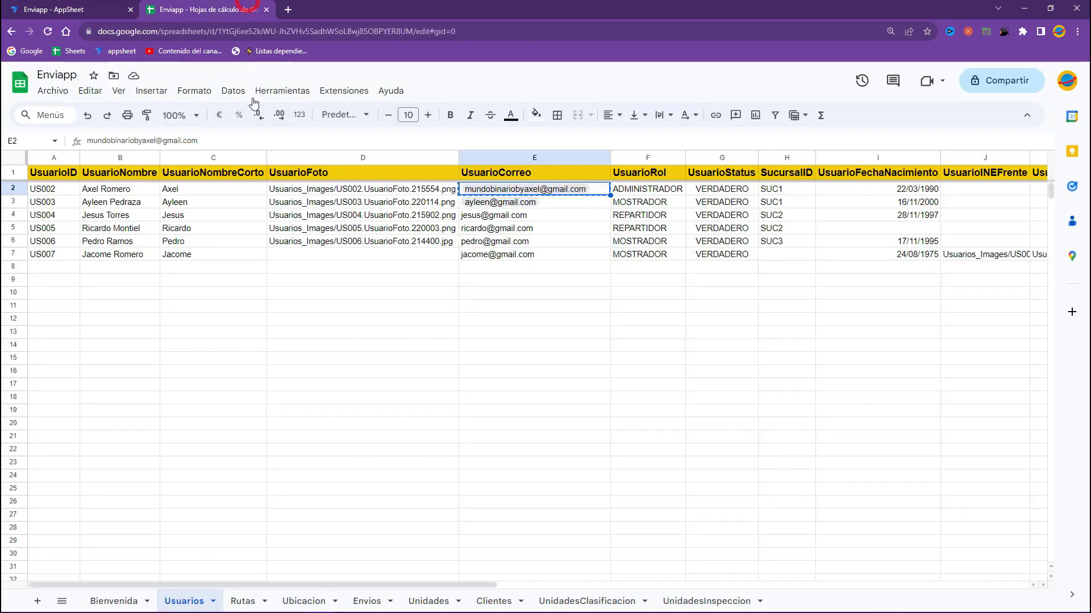
{"action": "left_click", "coordinate": [557, 230]}
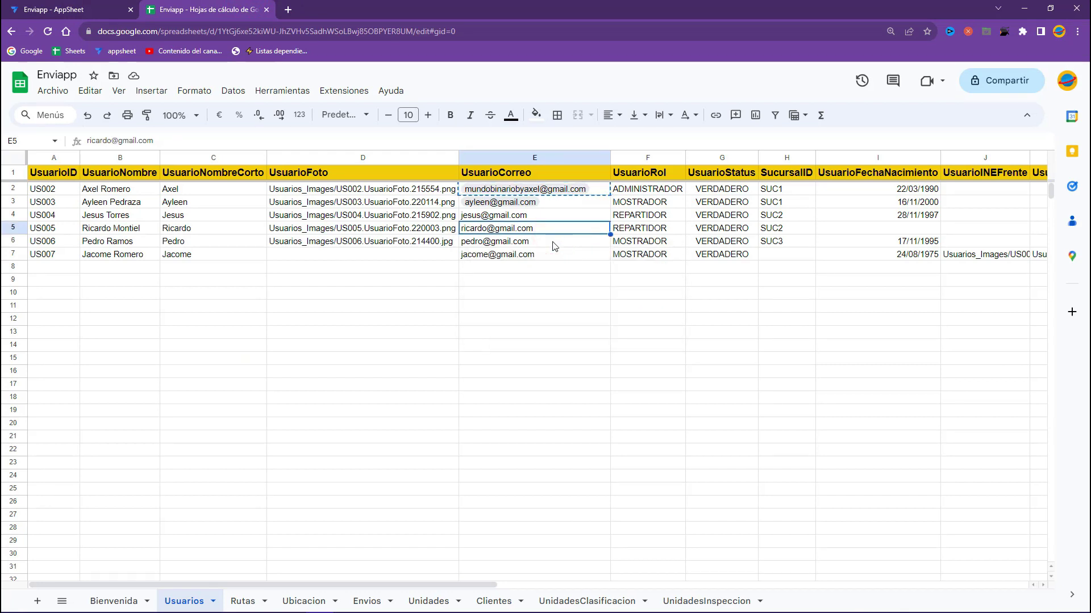
{"action": "left_click", "coordinate": [88, 7]}
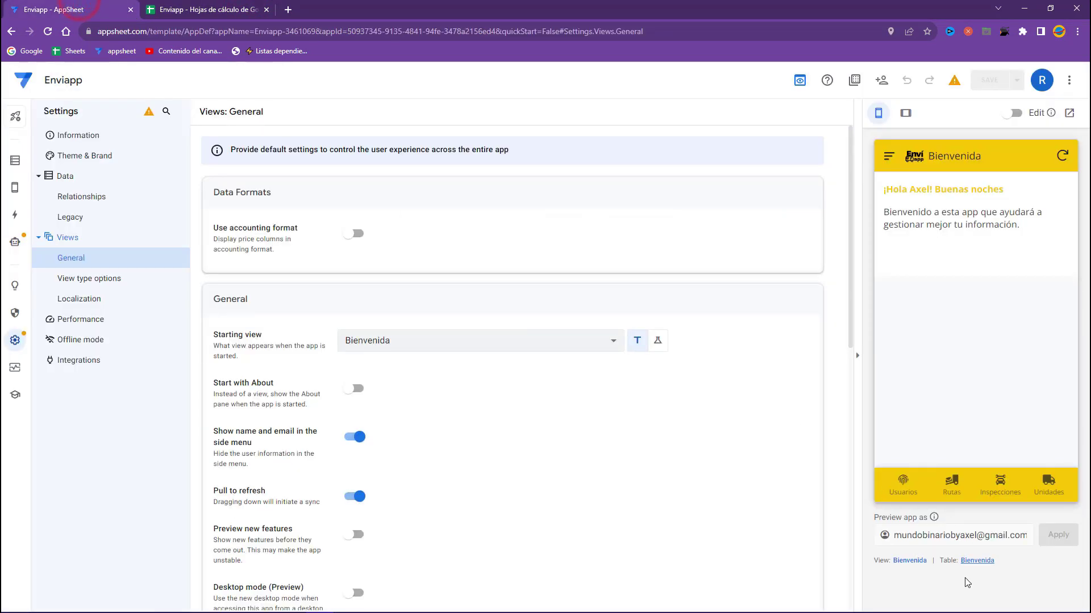
Preview the app as the other user's e-mail and check the greeting and welcome sentence.
{"action": "left_click_drag", "start_coordinate": [981, 529], "coordinate": [1028, 535]}
{"action": "key", "text": "ctrl+v"}
{"action": "left_click", "coordinate": [1057, 535]}
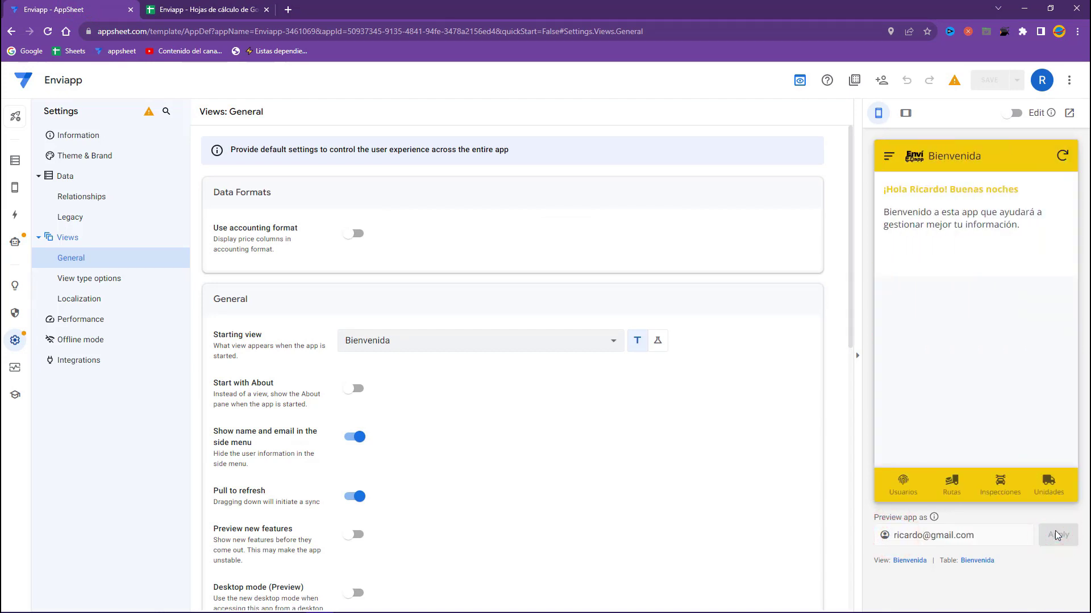
{"action": "left_click_drag", "start_coordinate": [920, 191], "coordinate": [1017, 189]}
{"action": "left_click_drag", "start_coordinate": [900, 213], "coordinate": [1020, 214]}
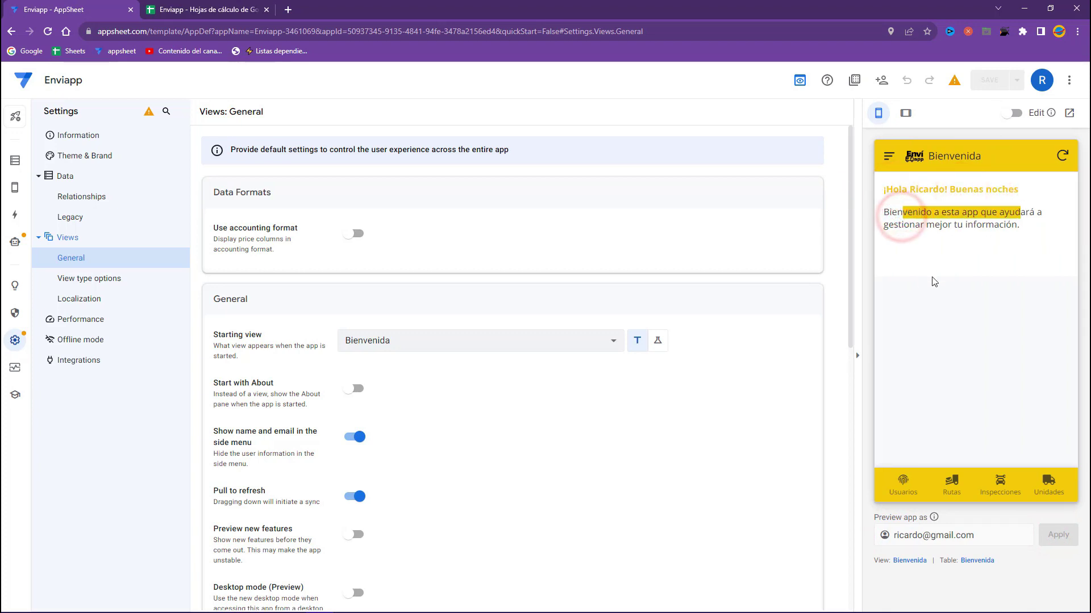